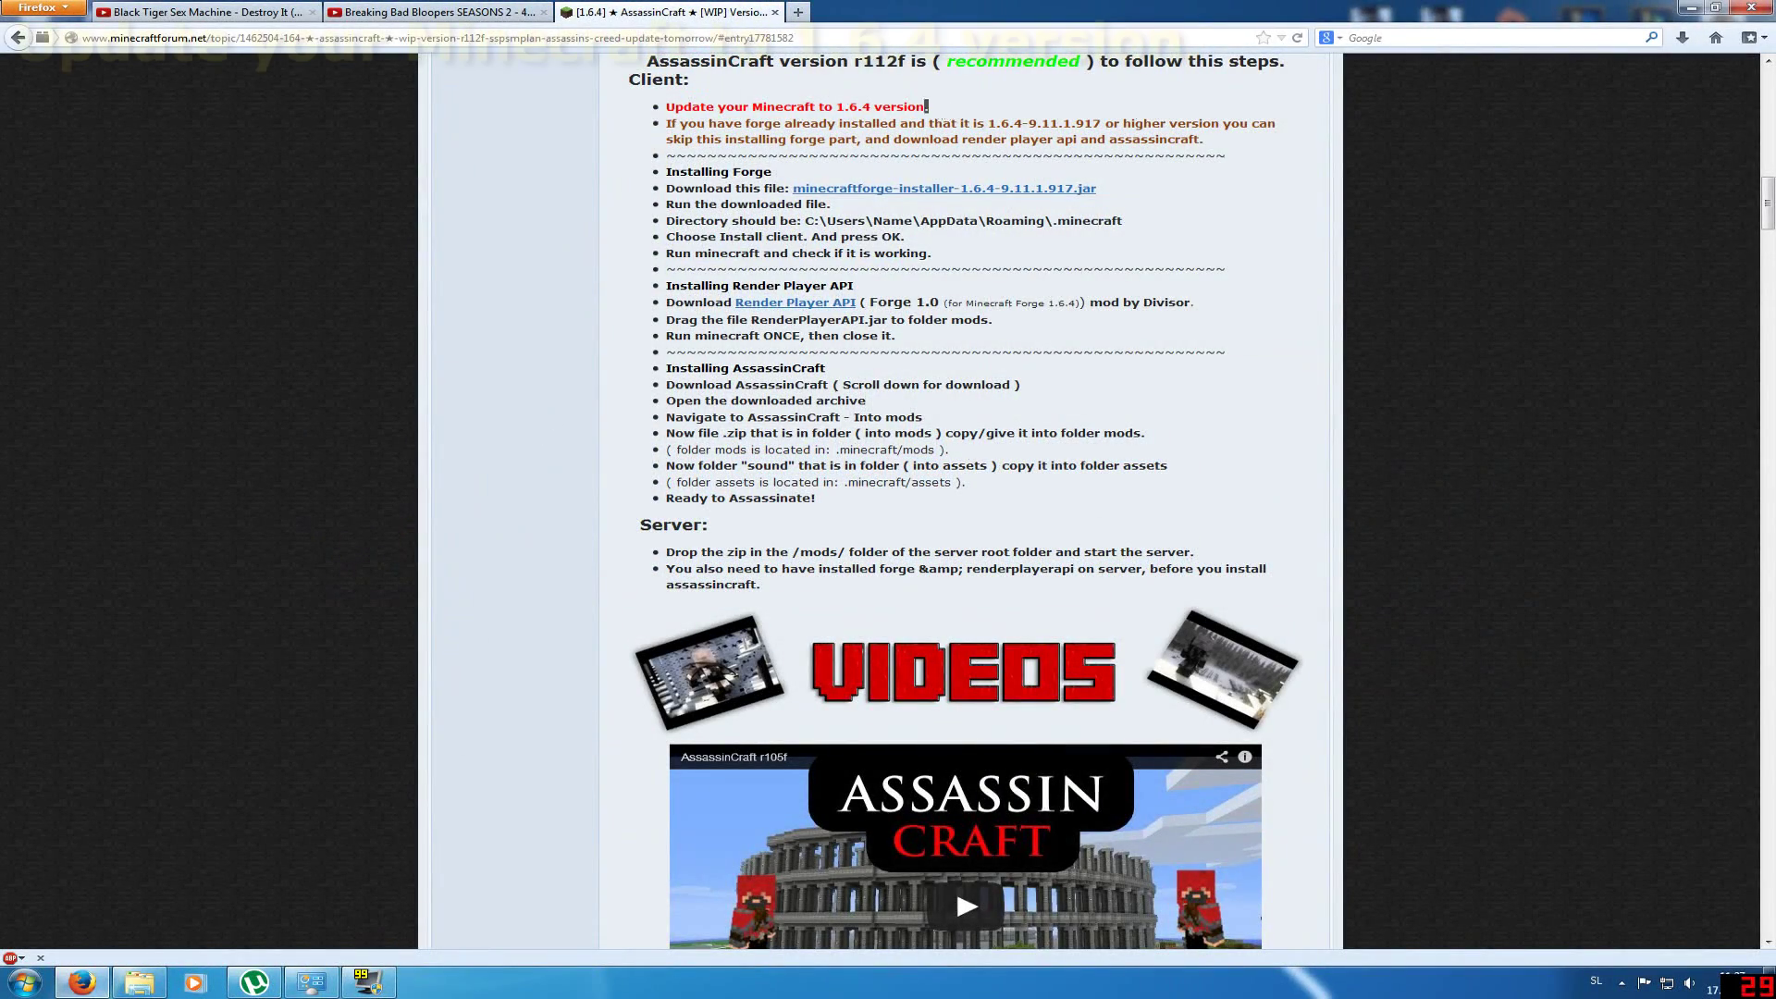
Step: Highlight the 'Update your Minecraft to 1.6.4' line in the forum post, then minimize Firefox
left_click_drag(930, 108, 658, 108)
left_click(1078, 105)
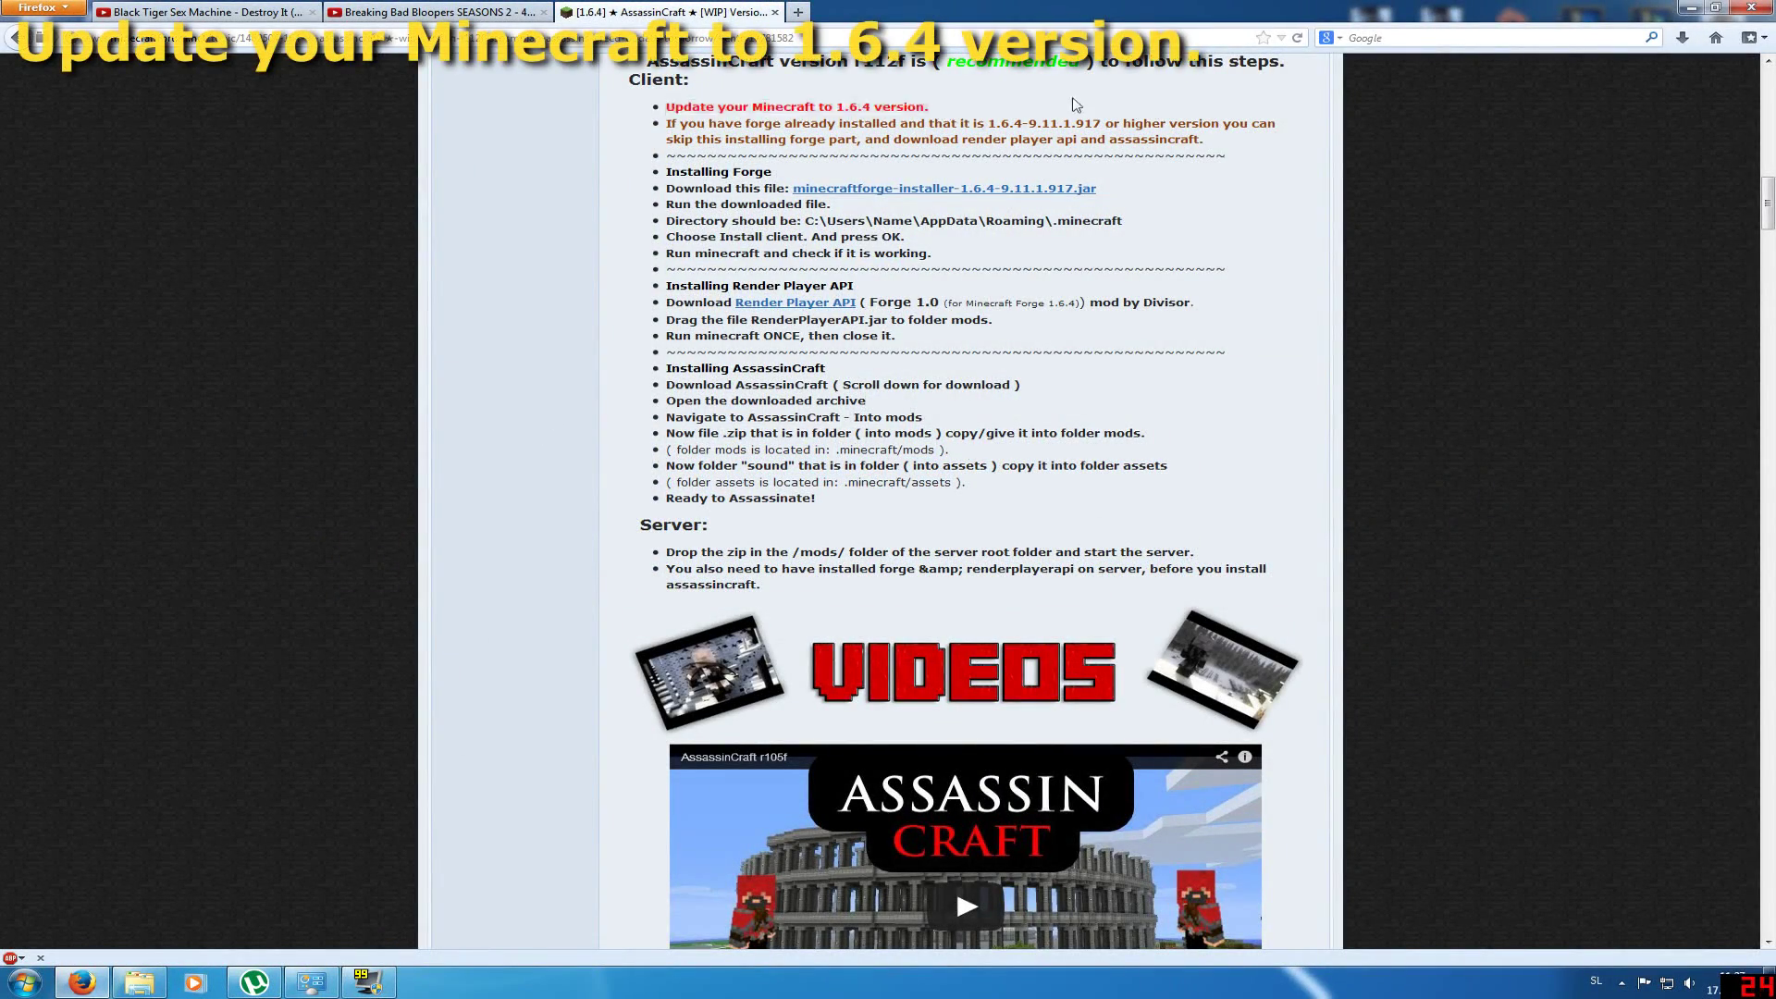
left_click(1688, 9)
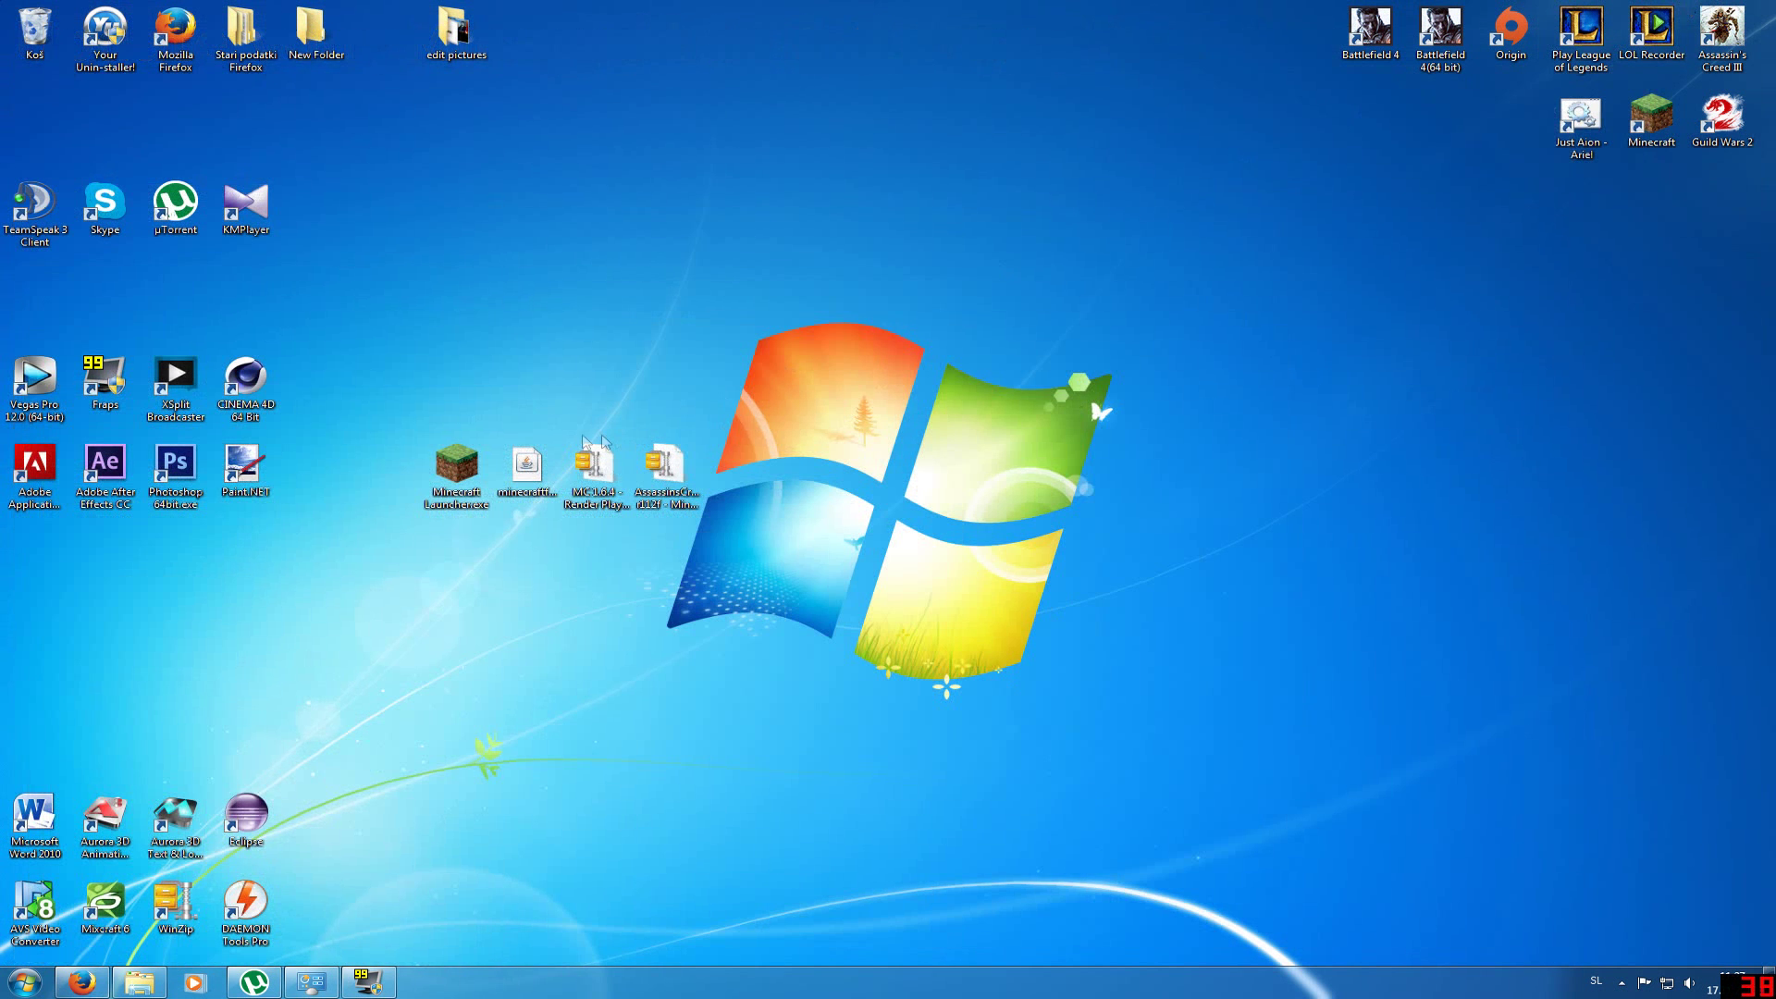
Step: Log in to the launcher, save the default profile with release 1.6.4, and hit Play
double_click(454, 472)
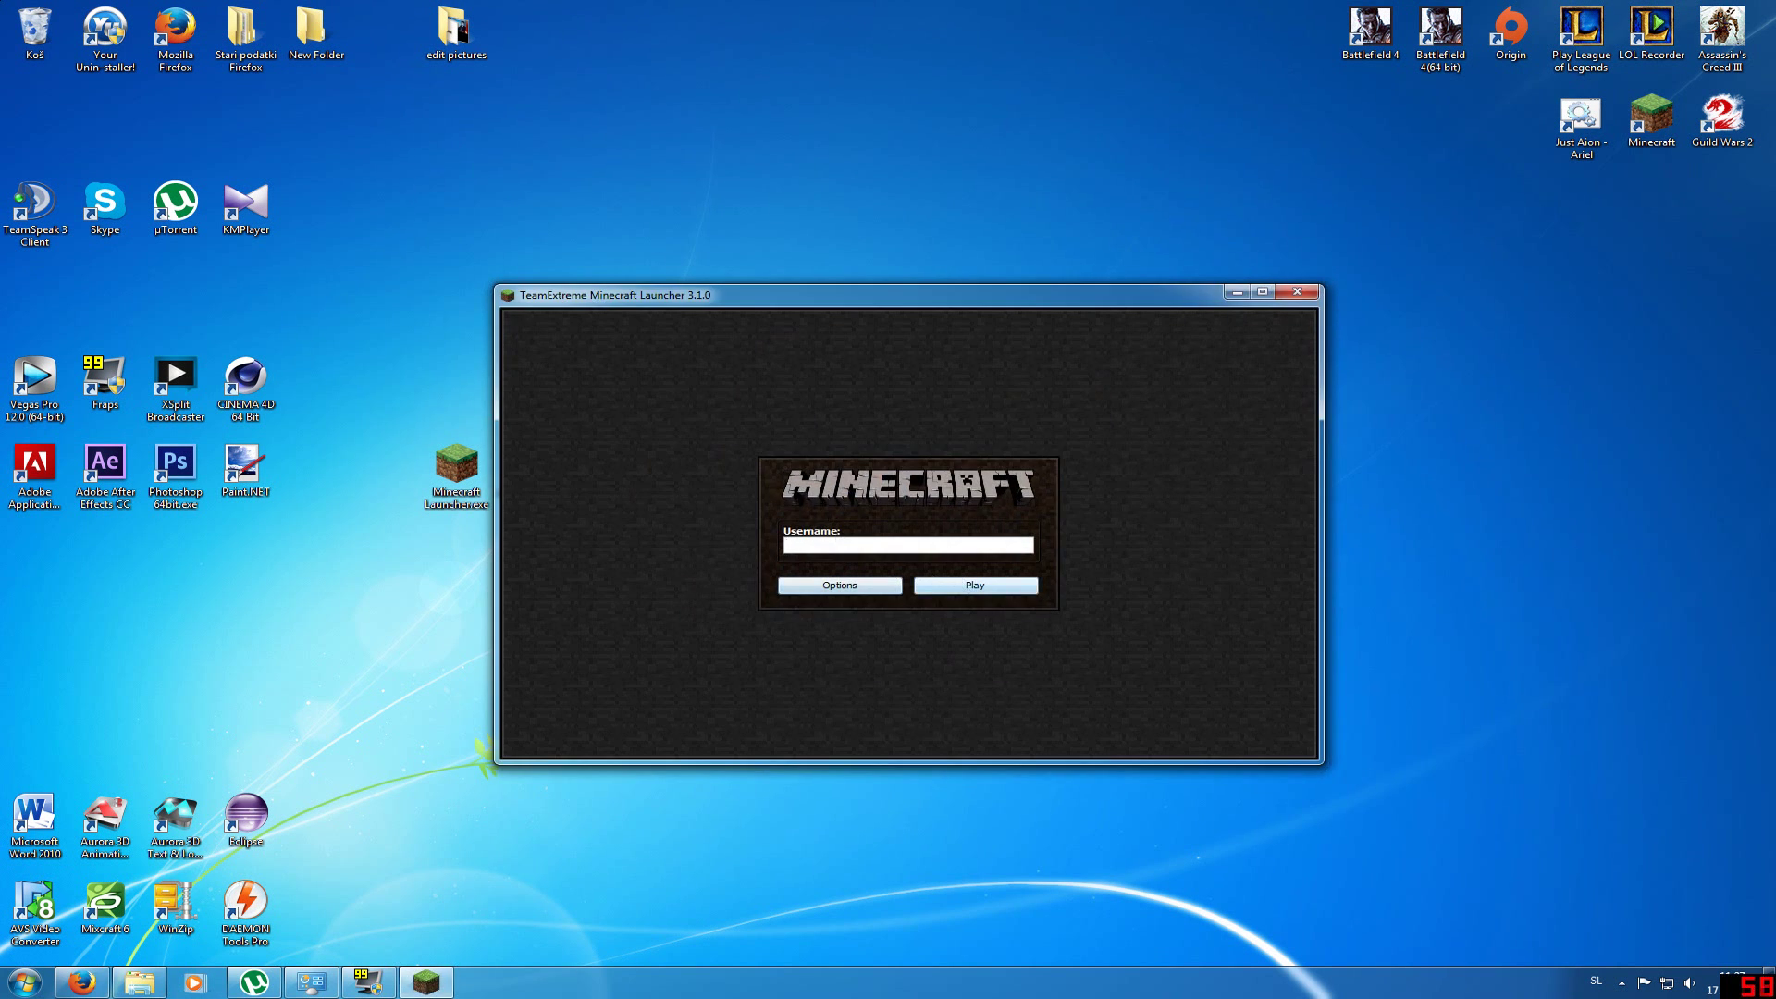
type("castiel")
key("Return")
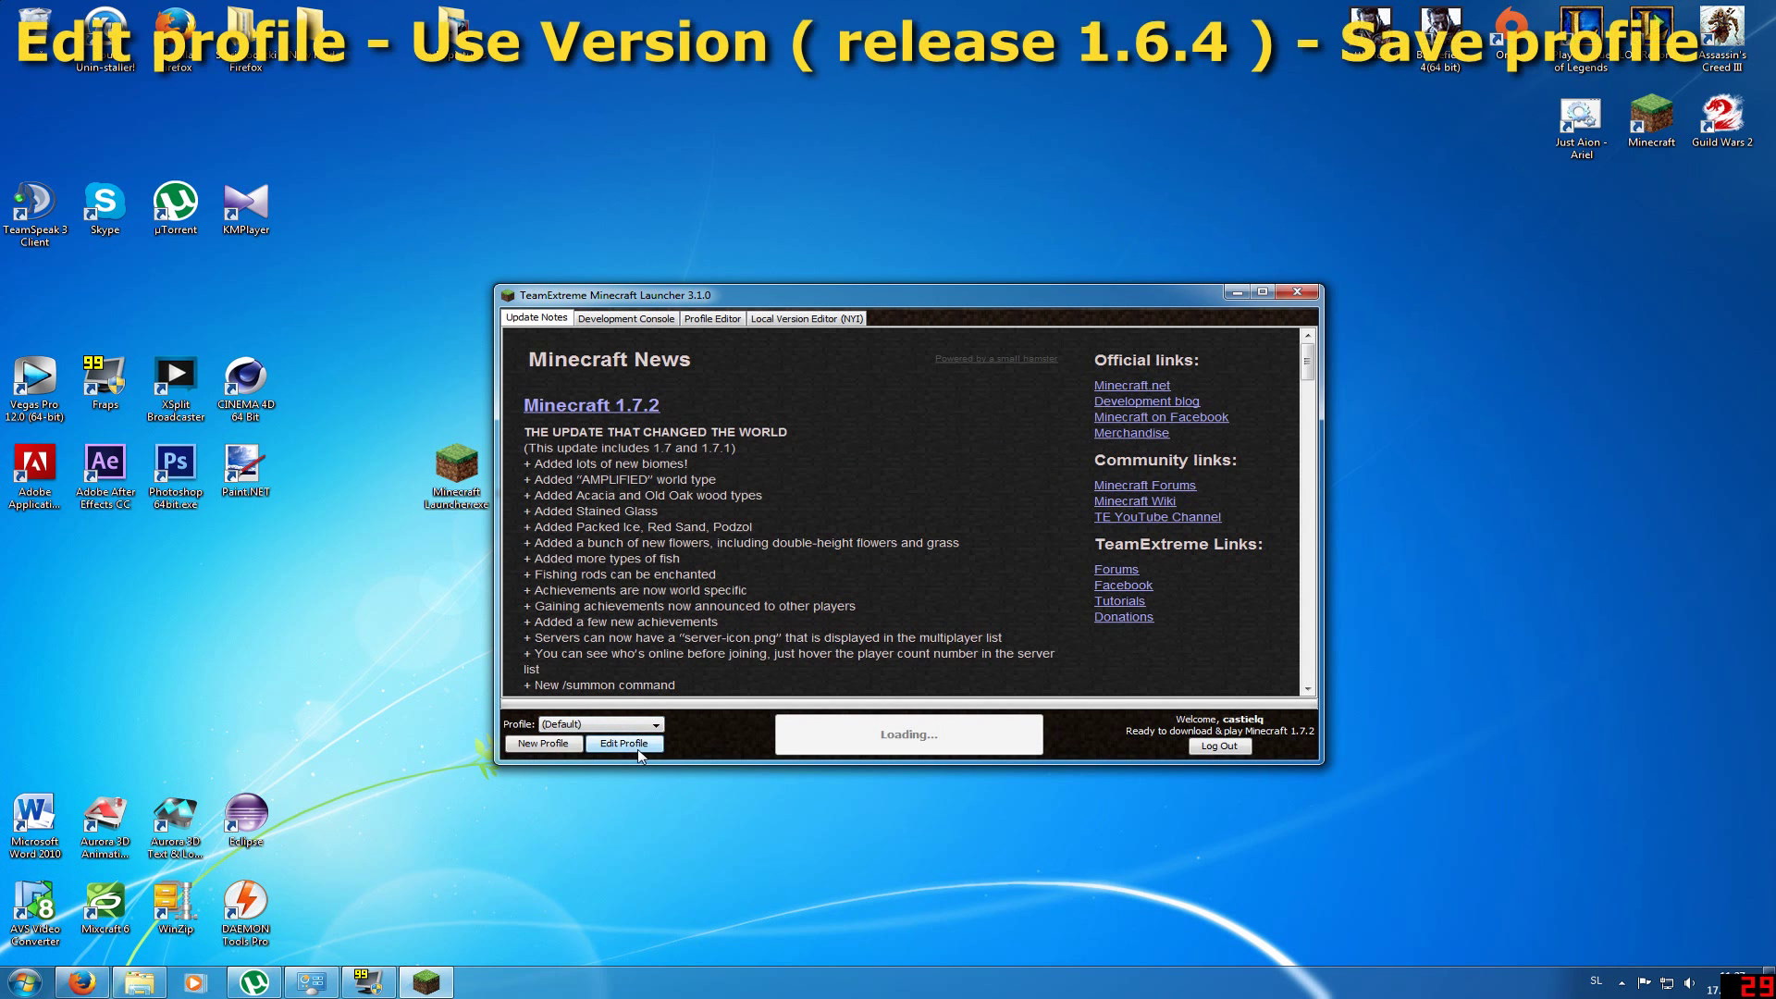
left_click(642, 748)
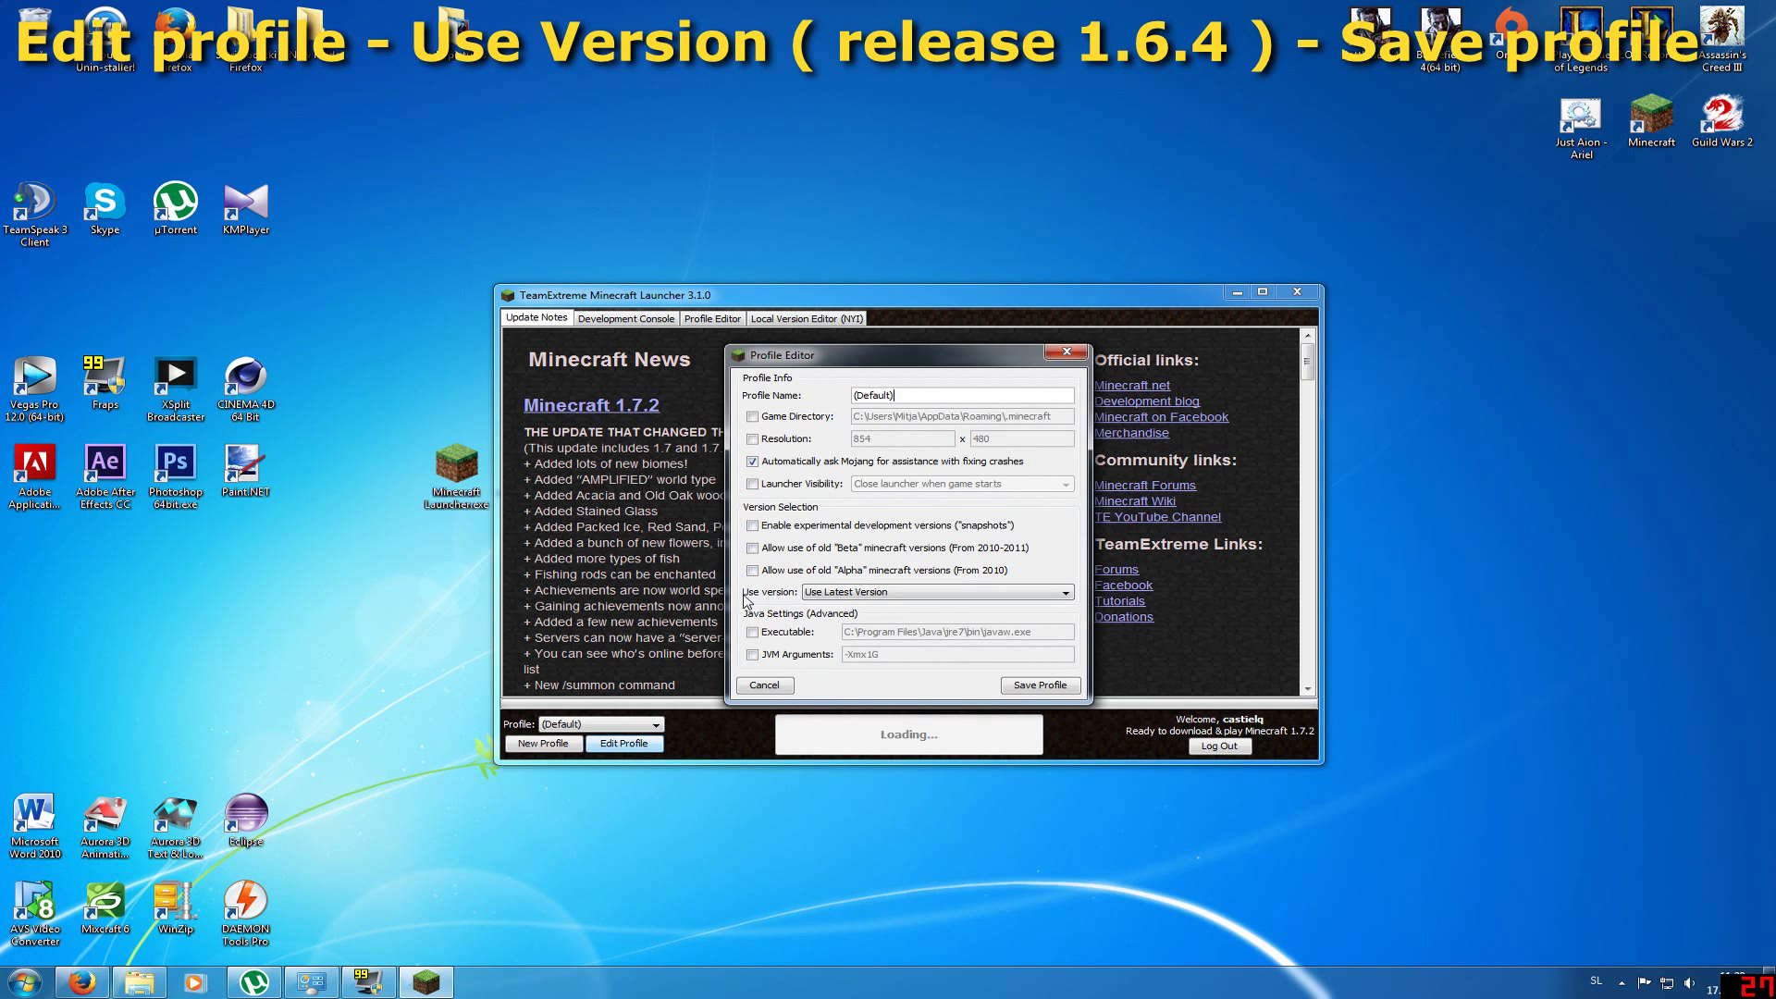
left_click(847, 593)
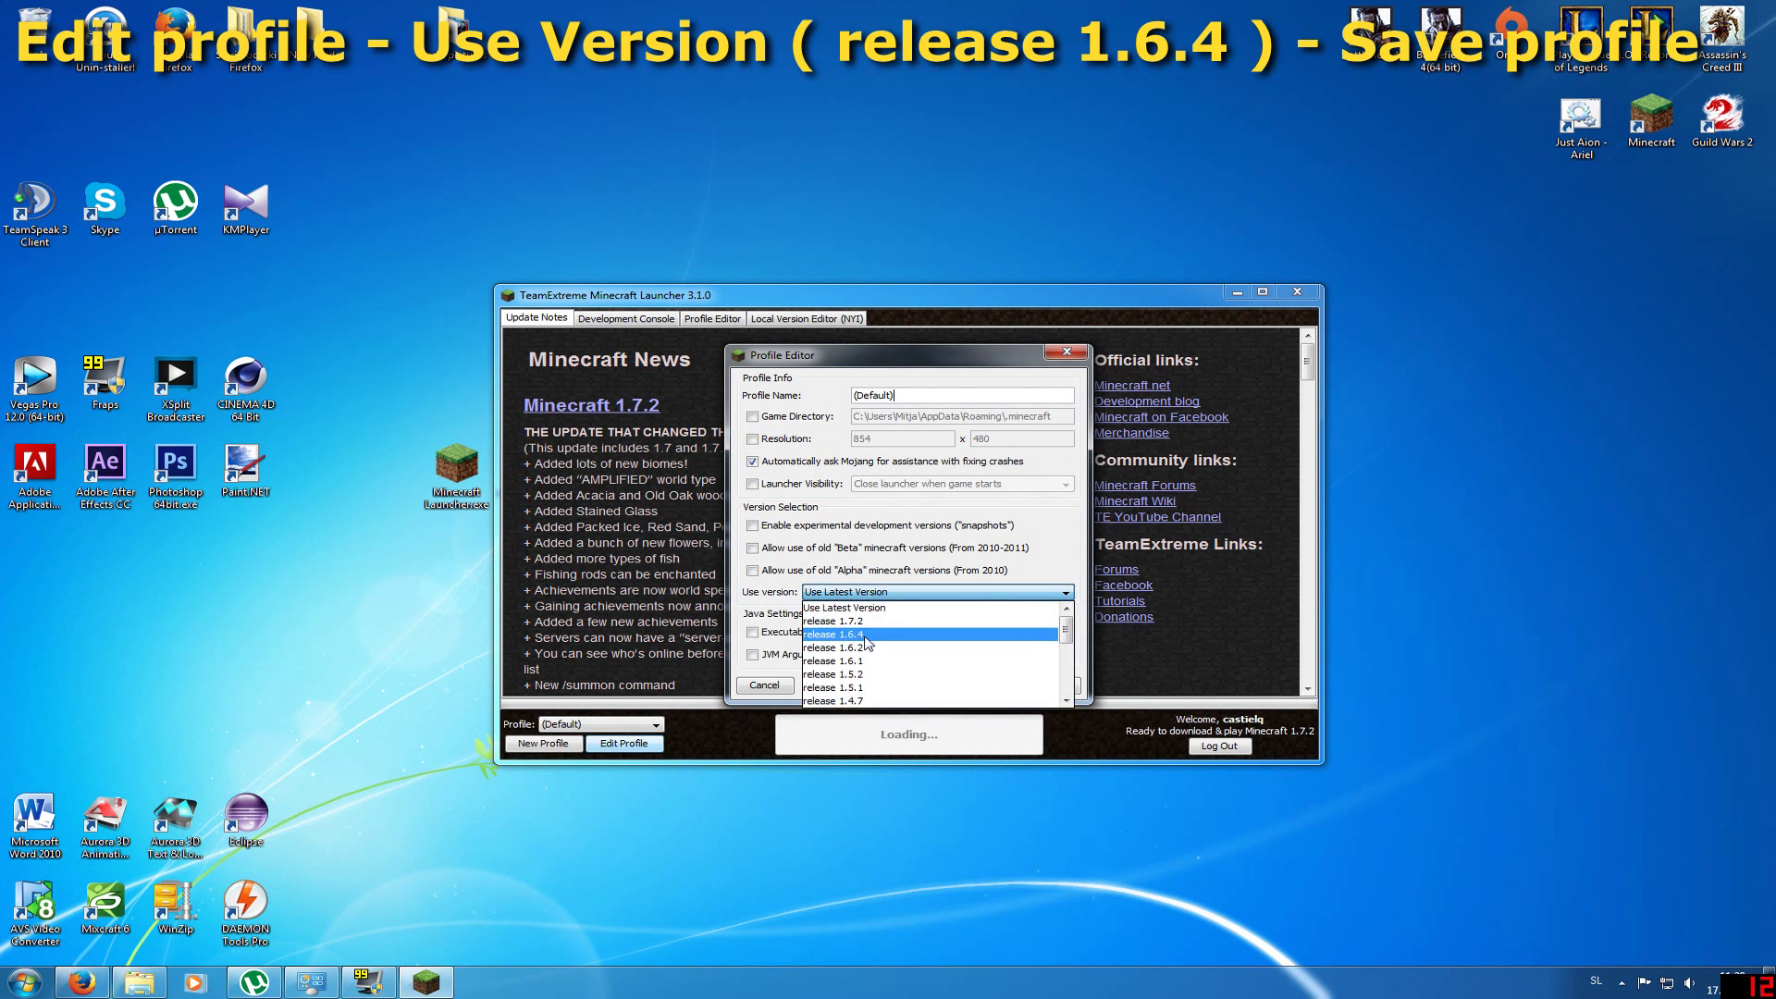
left_click(865, 635)
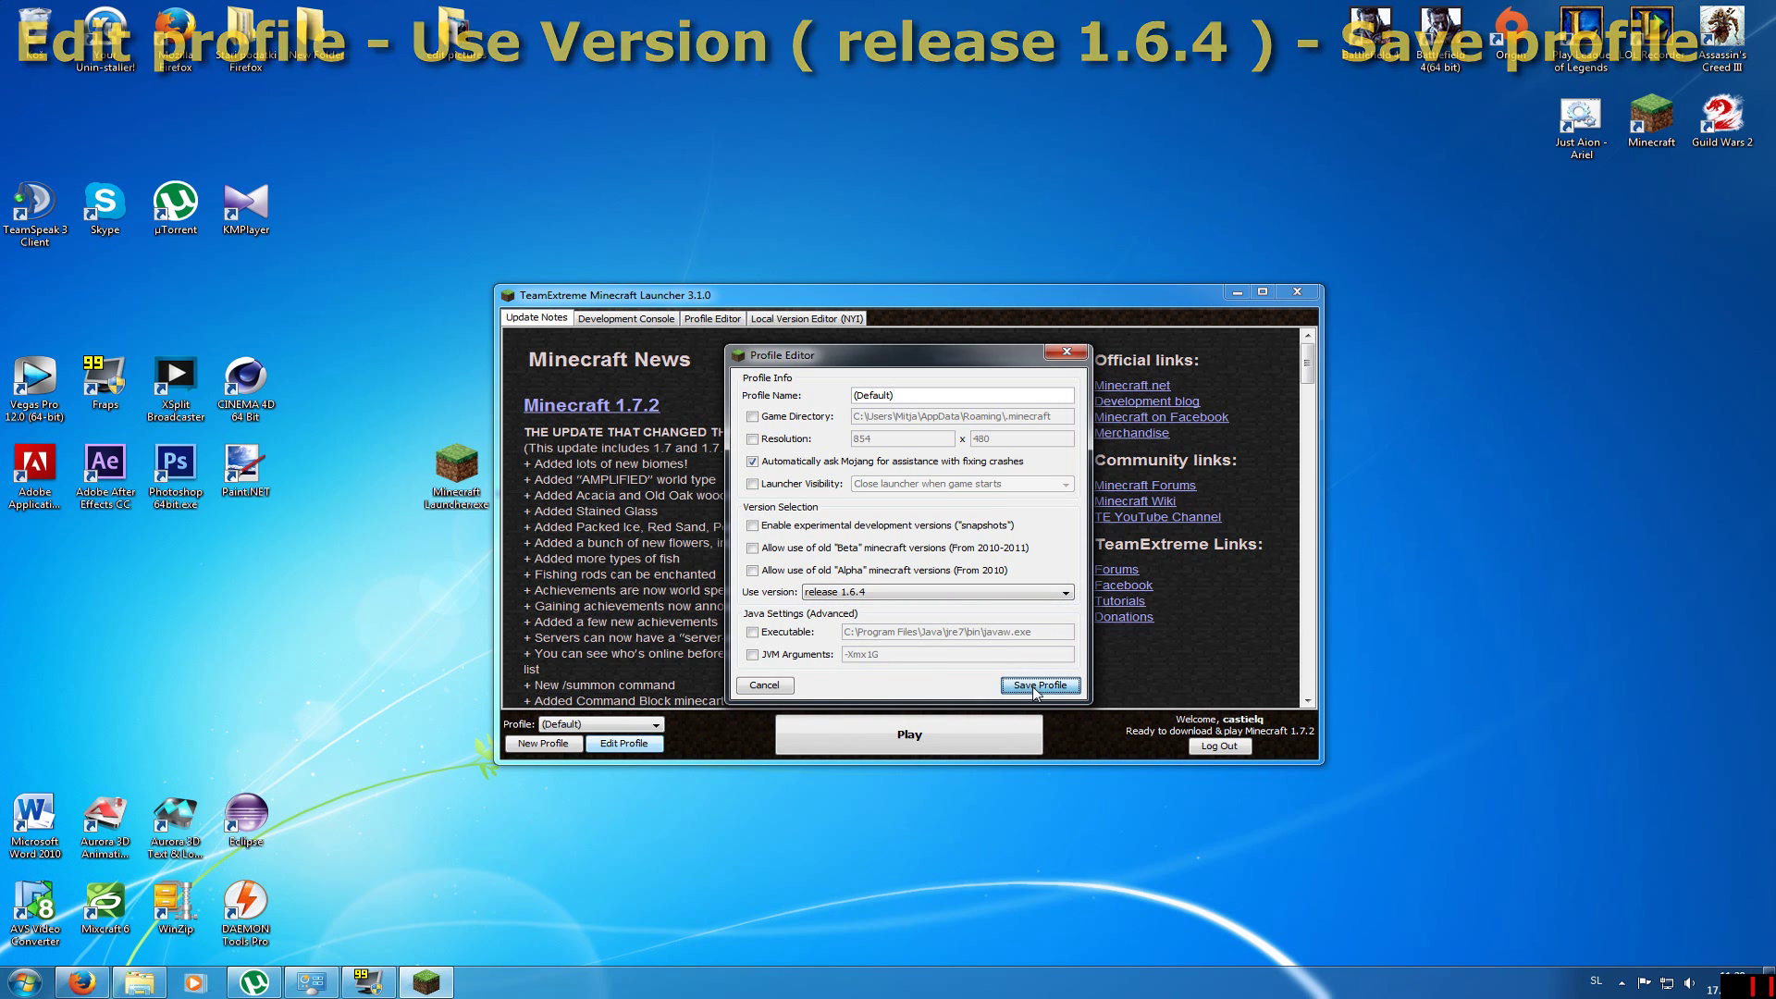
left_click(1035, 690)
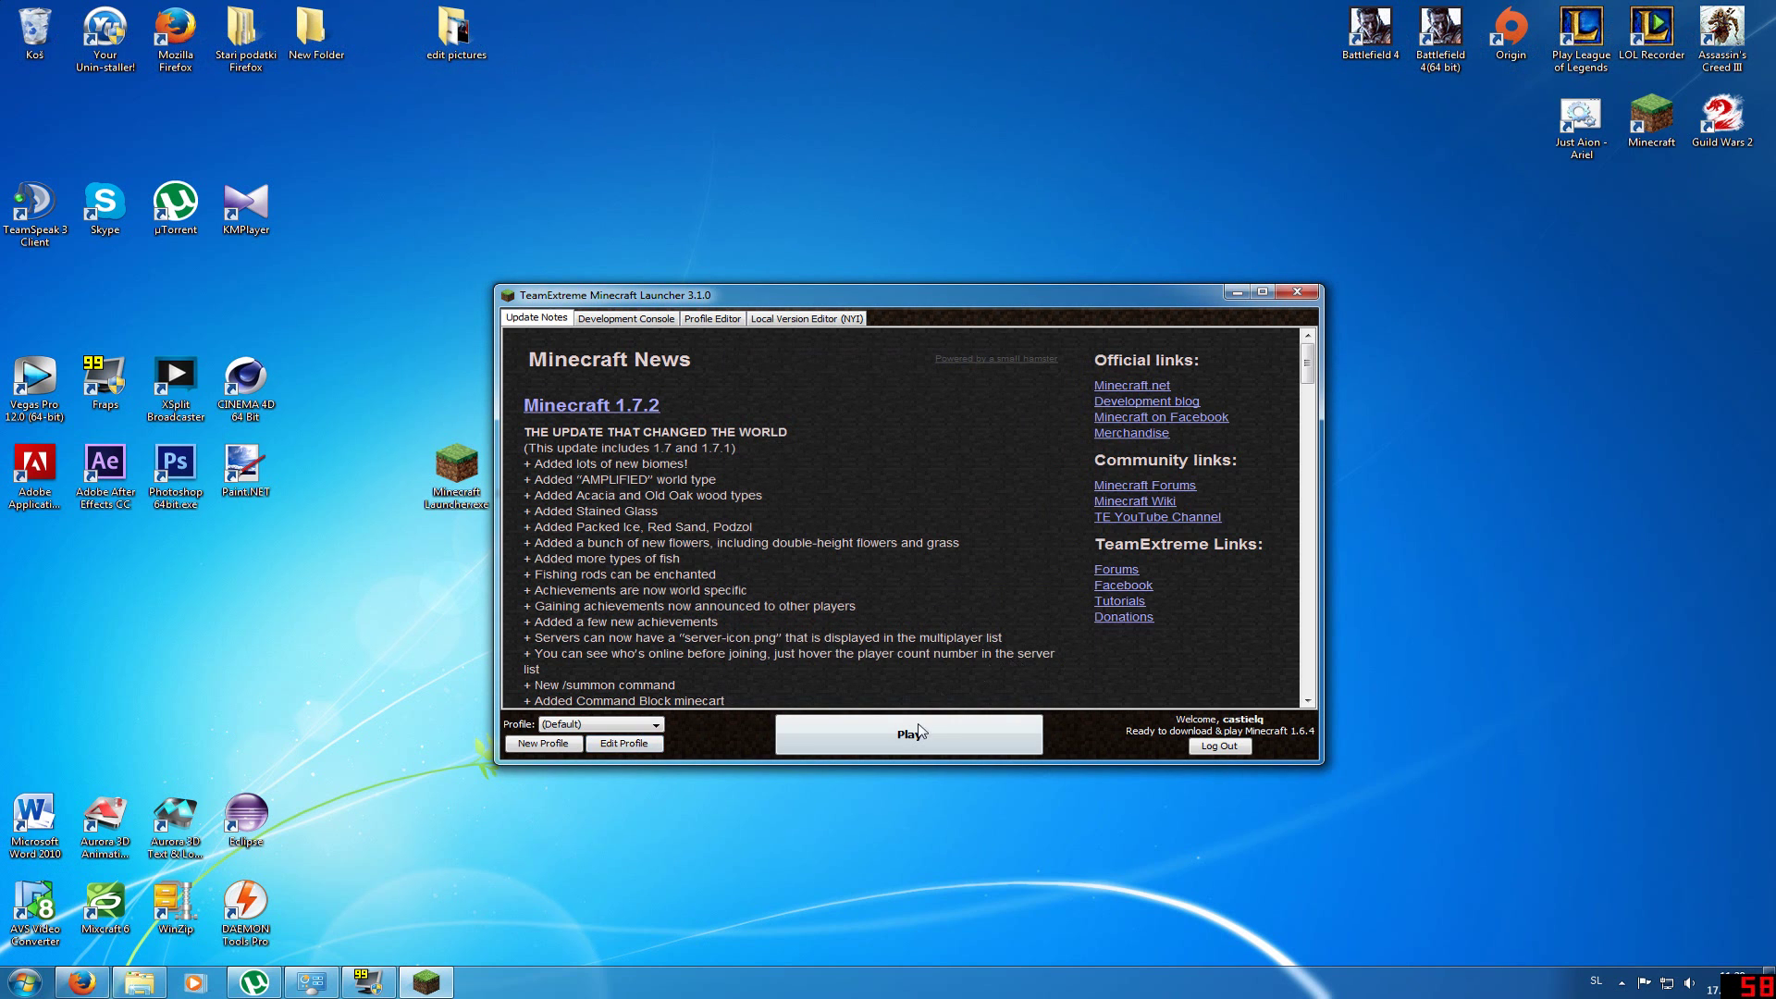
left_click(858, 736)
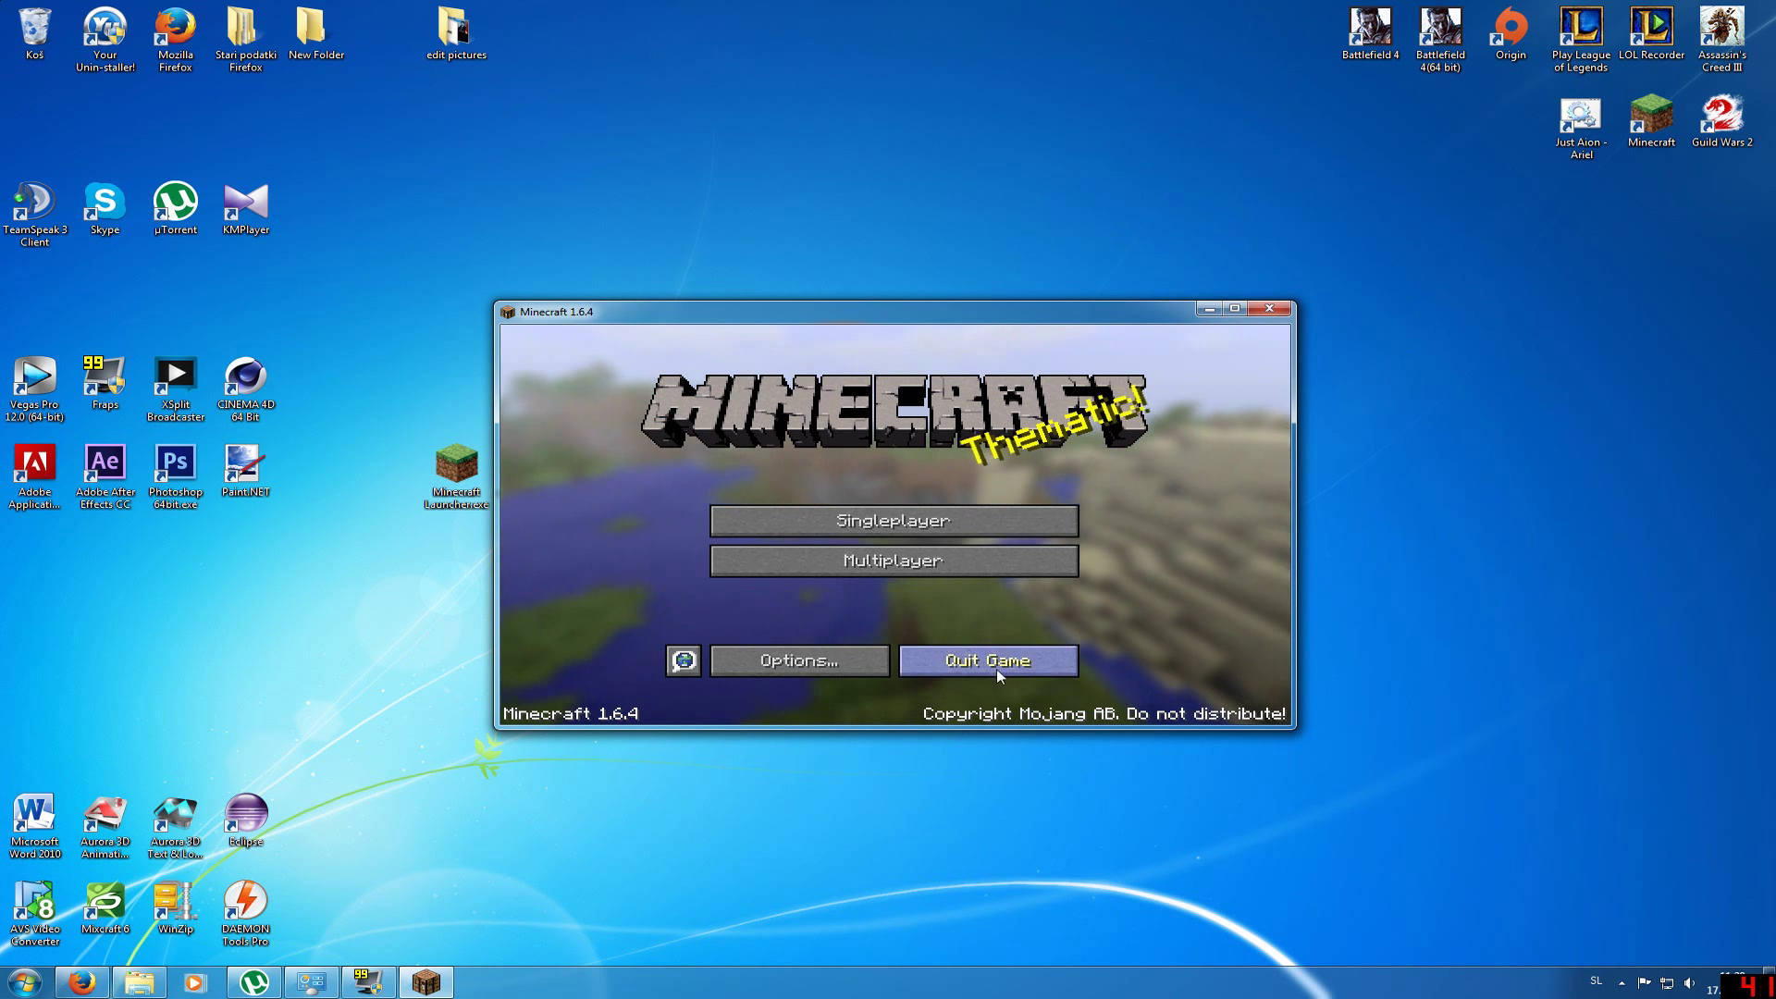
Step: Quit Minecraft 1.6.4 from its main menu once it finishes loading
left_click(962, 662)
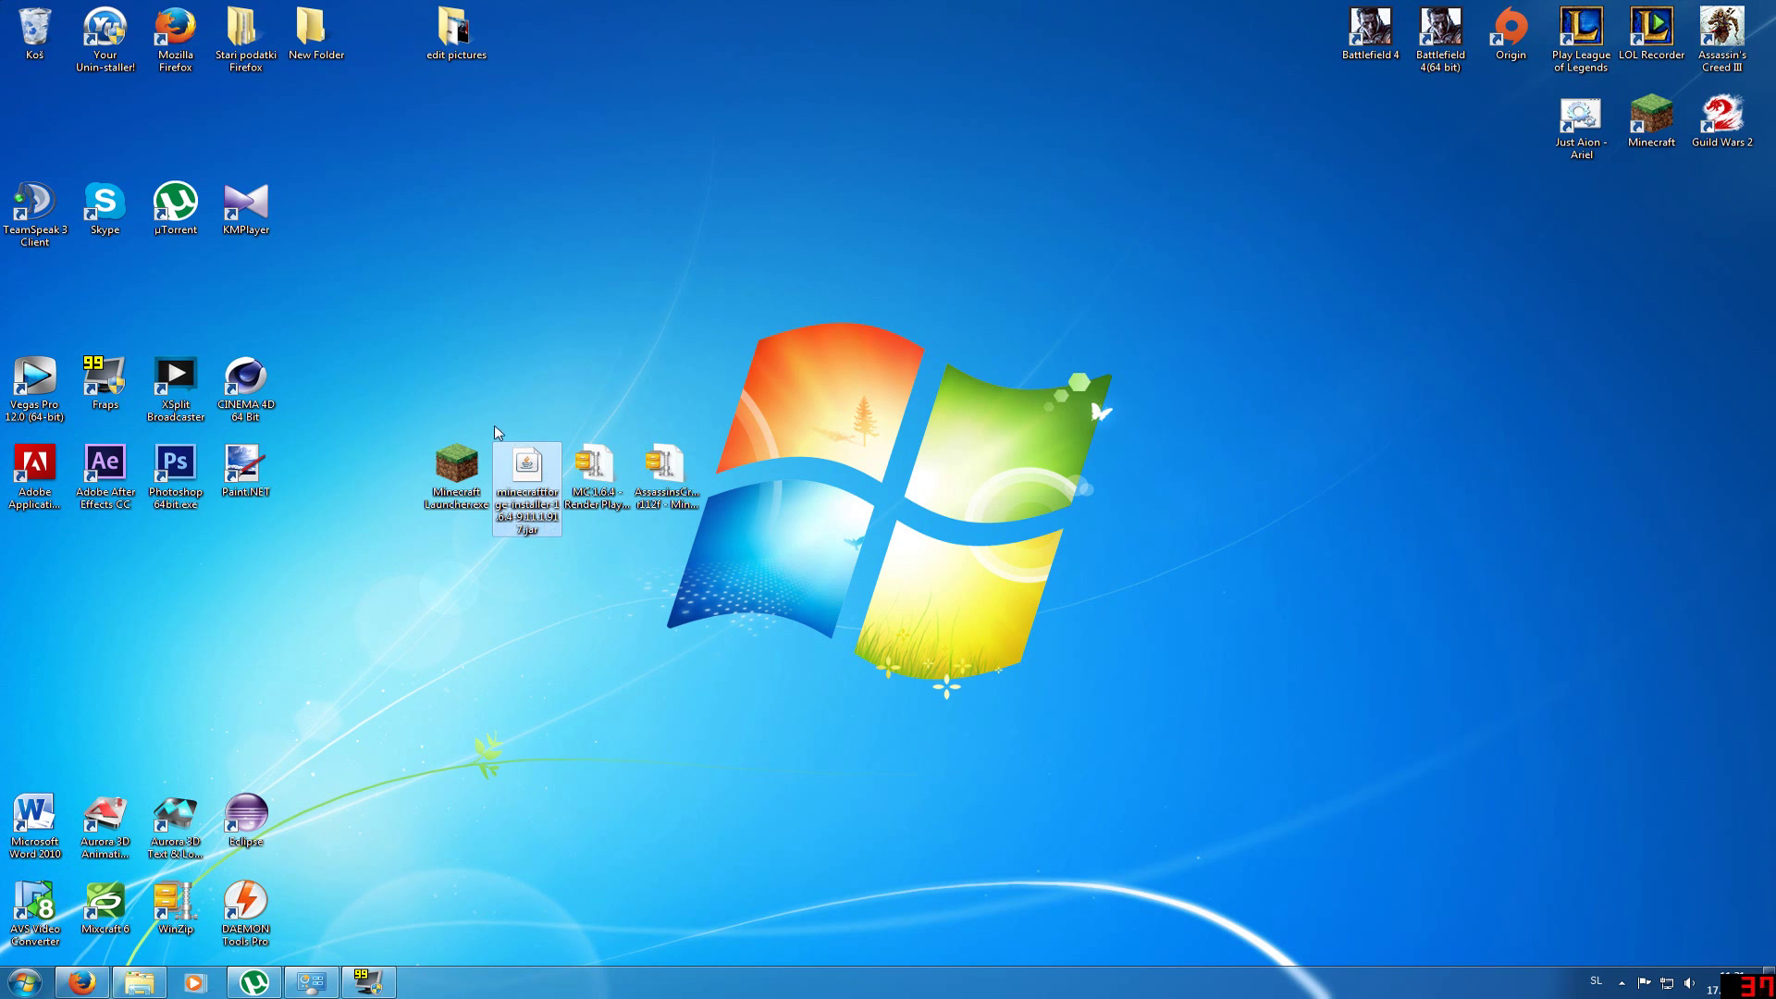
left_click_drag(495, 427, 563, 552)
left_click(564, 422)
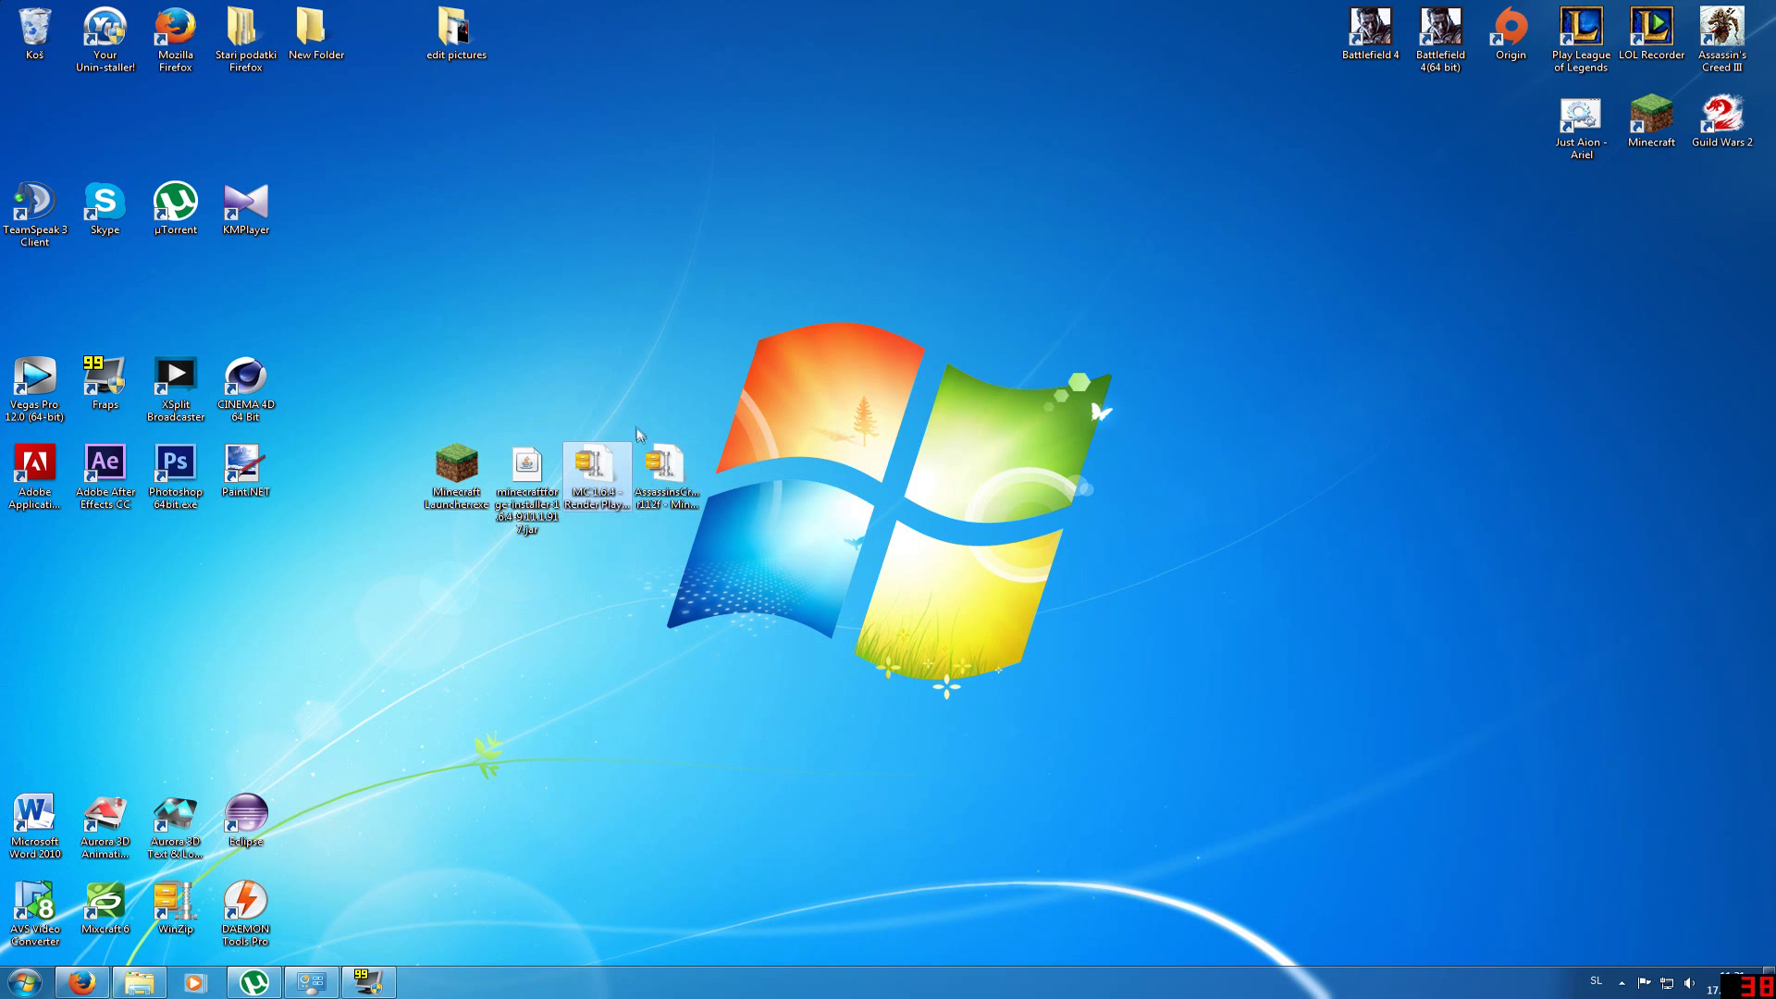
left_click_drag(636, 428, 731, 553)
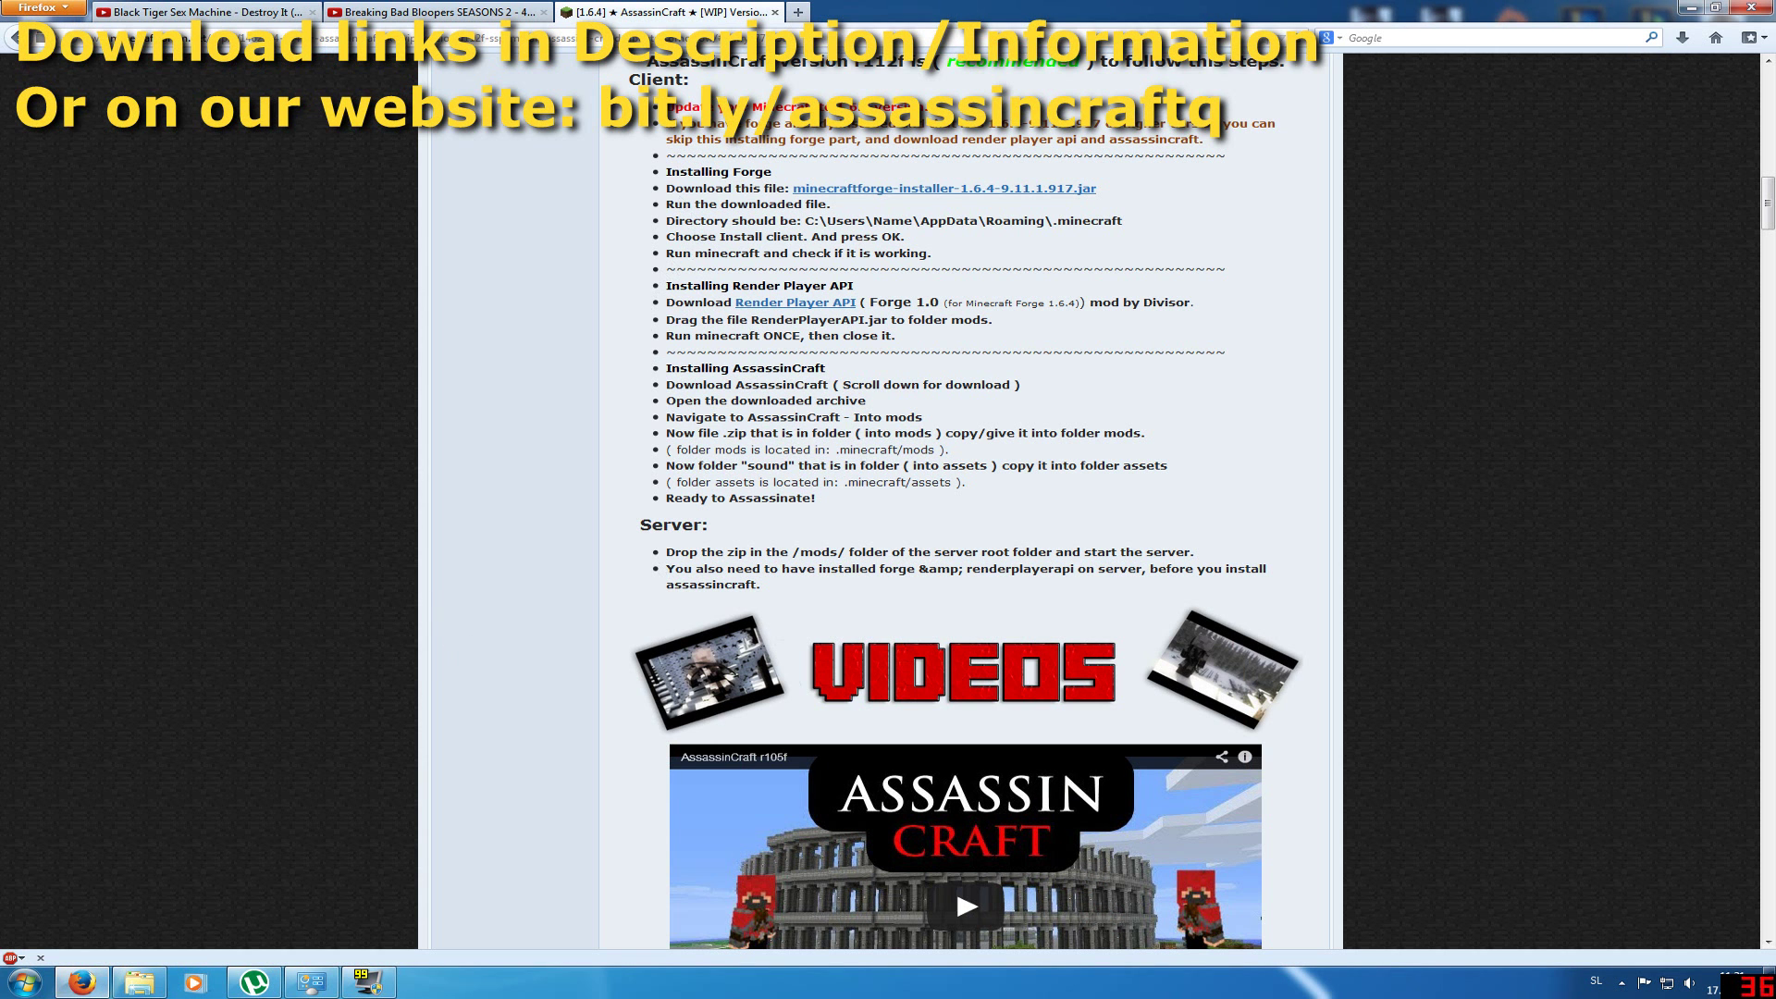
left_click_drag(666, 188, 1105, 198)
left_click_drag(666, 303, 1228, 306)
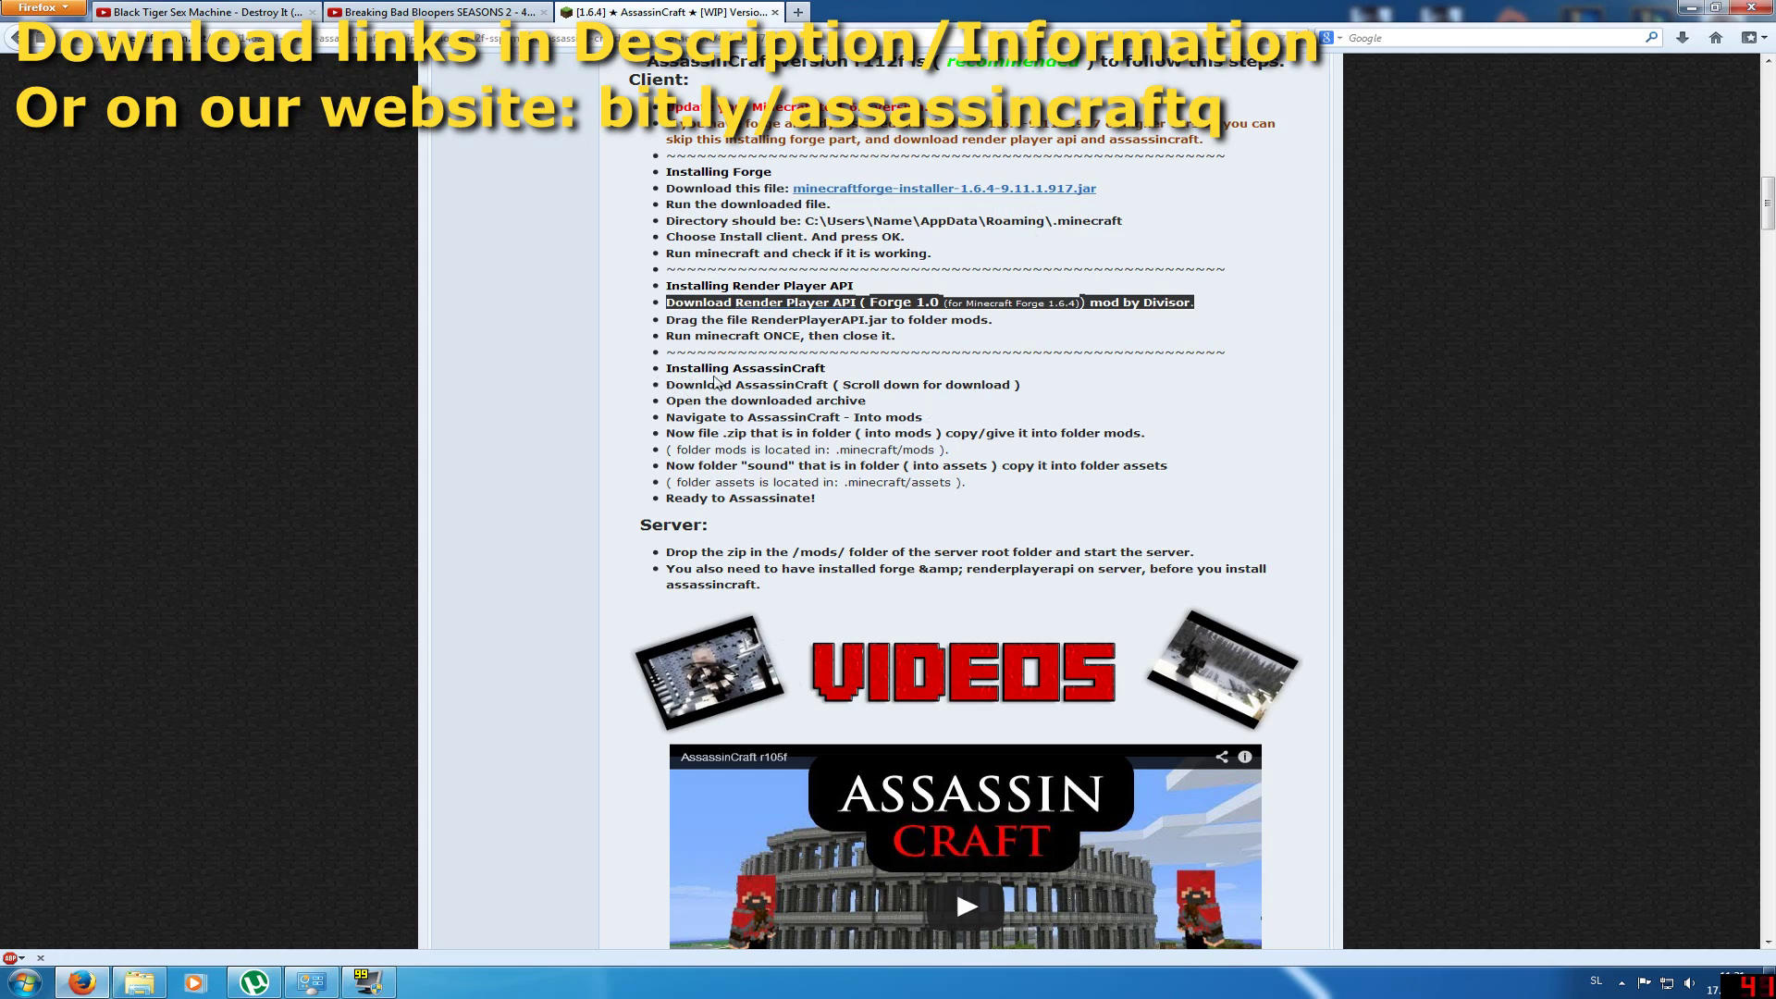
scroll(715, 381, "down", 20)
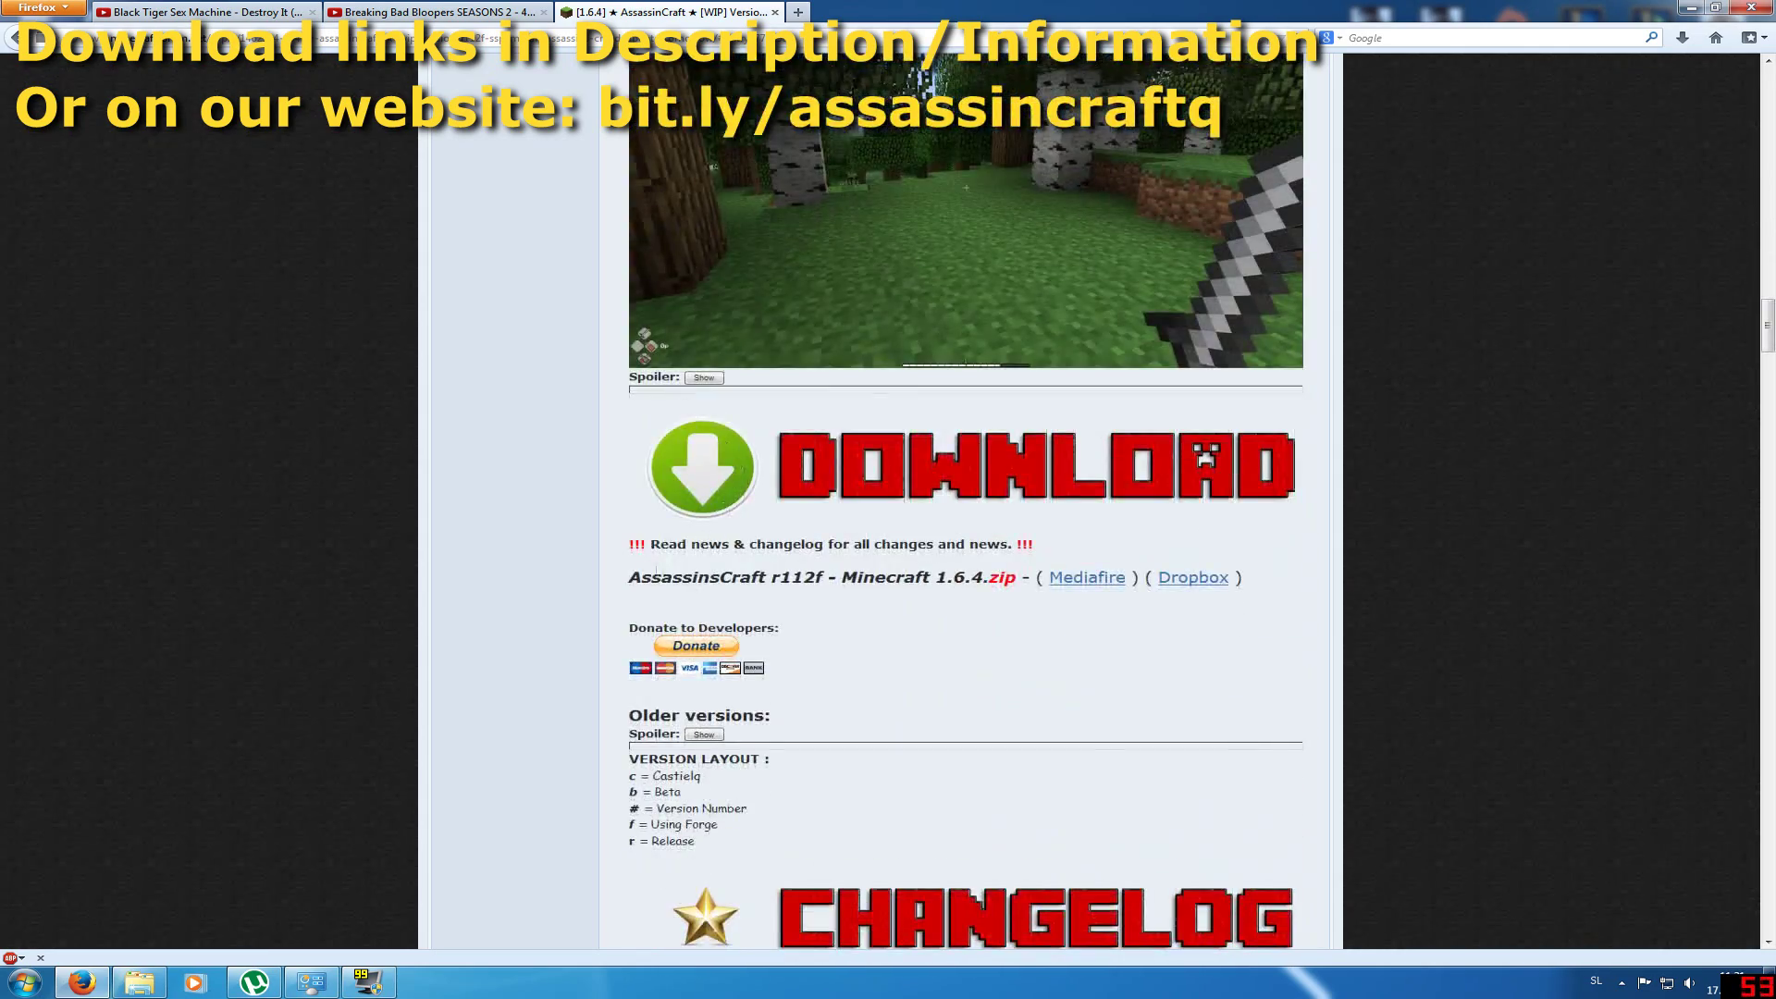
left_click_drag(696, 577, 1243, 577)
double_click(1193, 577)
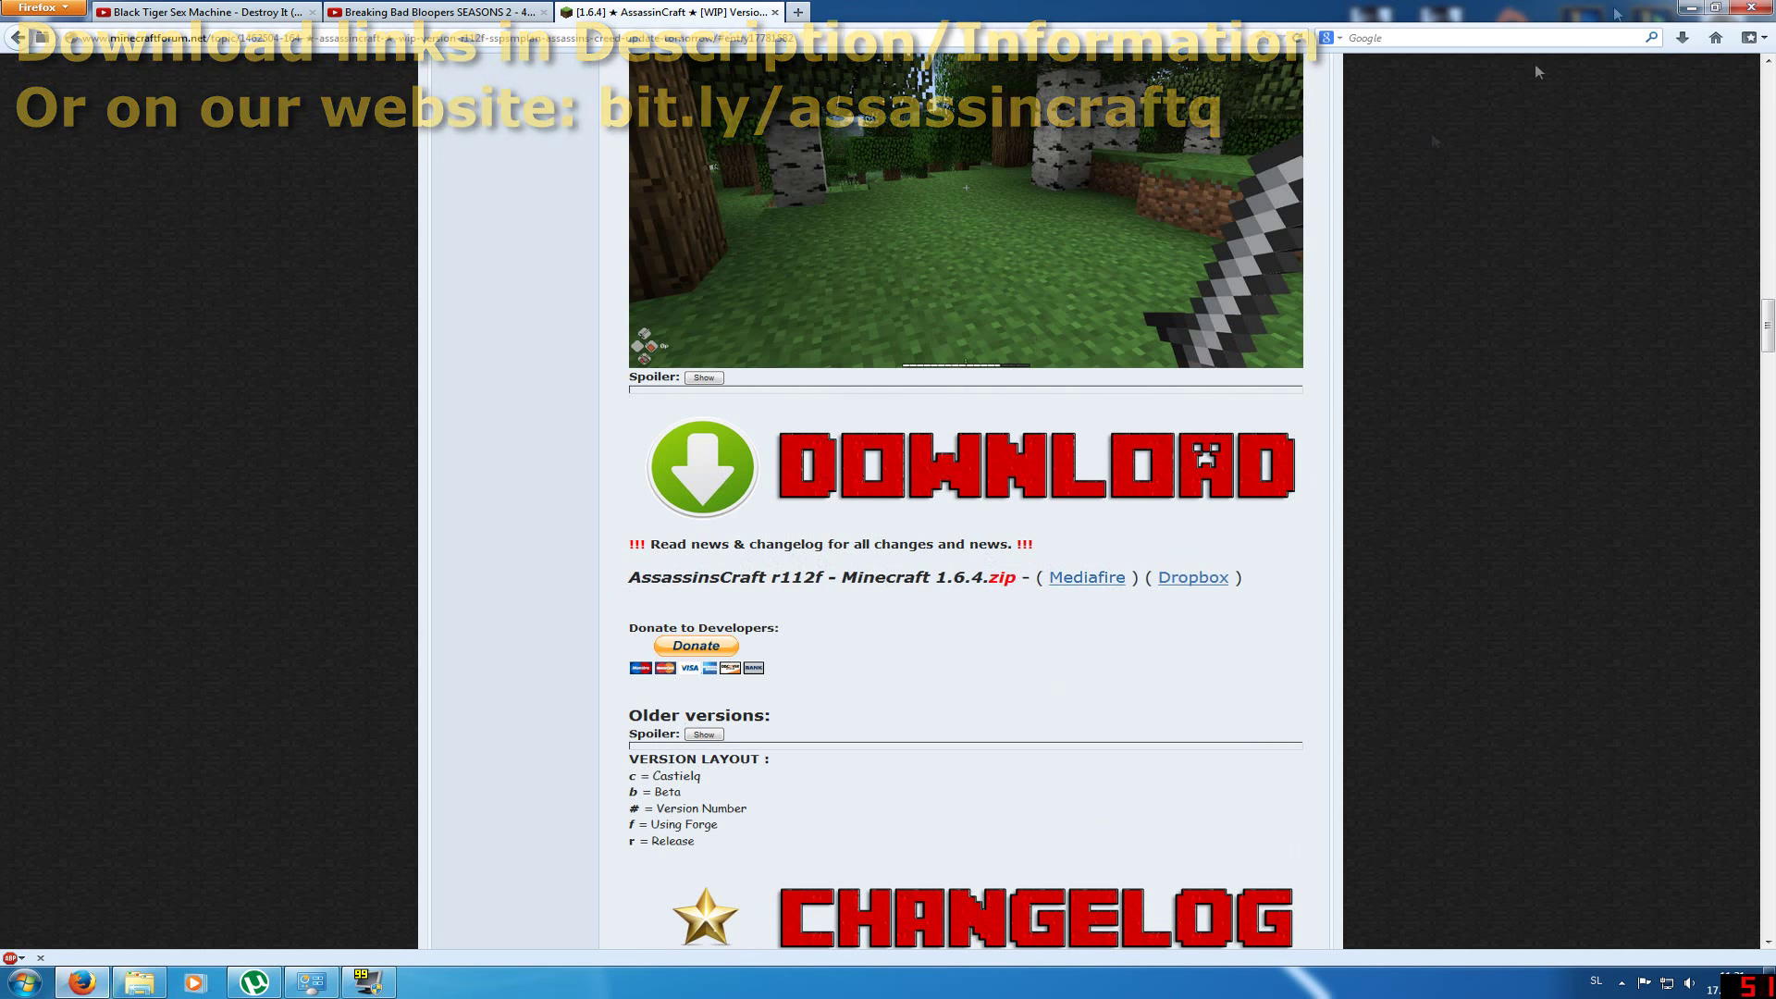
left_click(1691, 7)
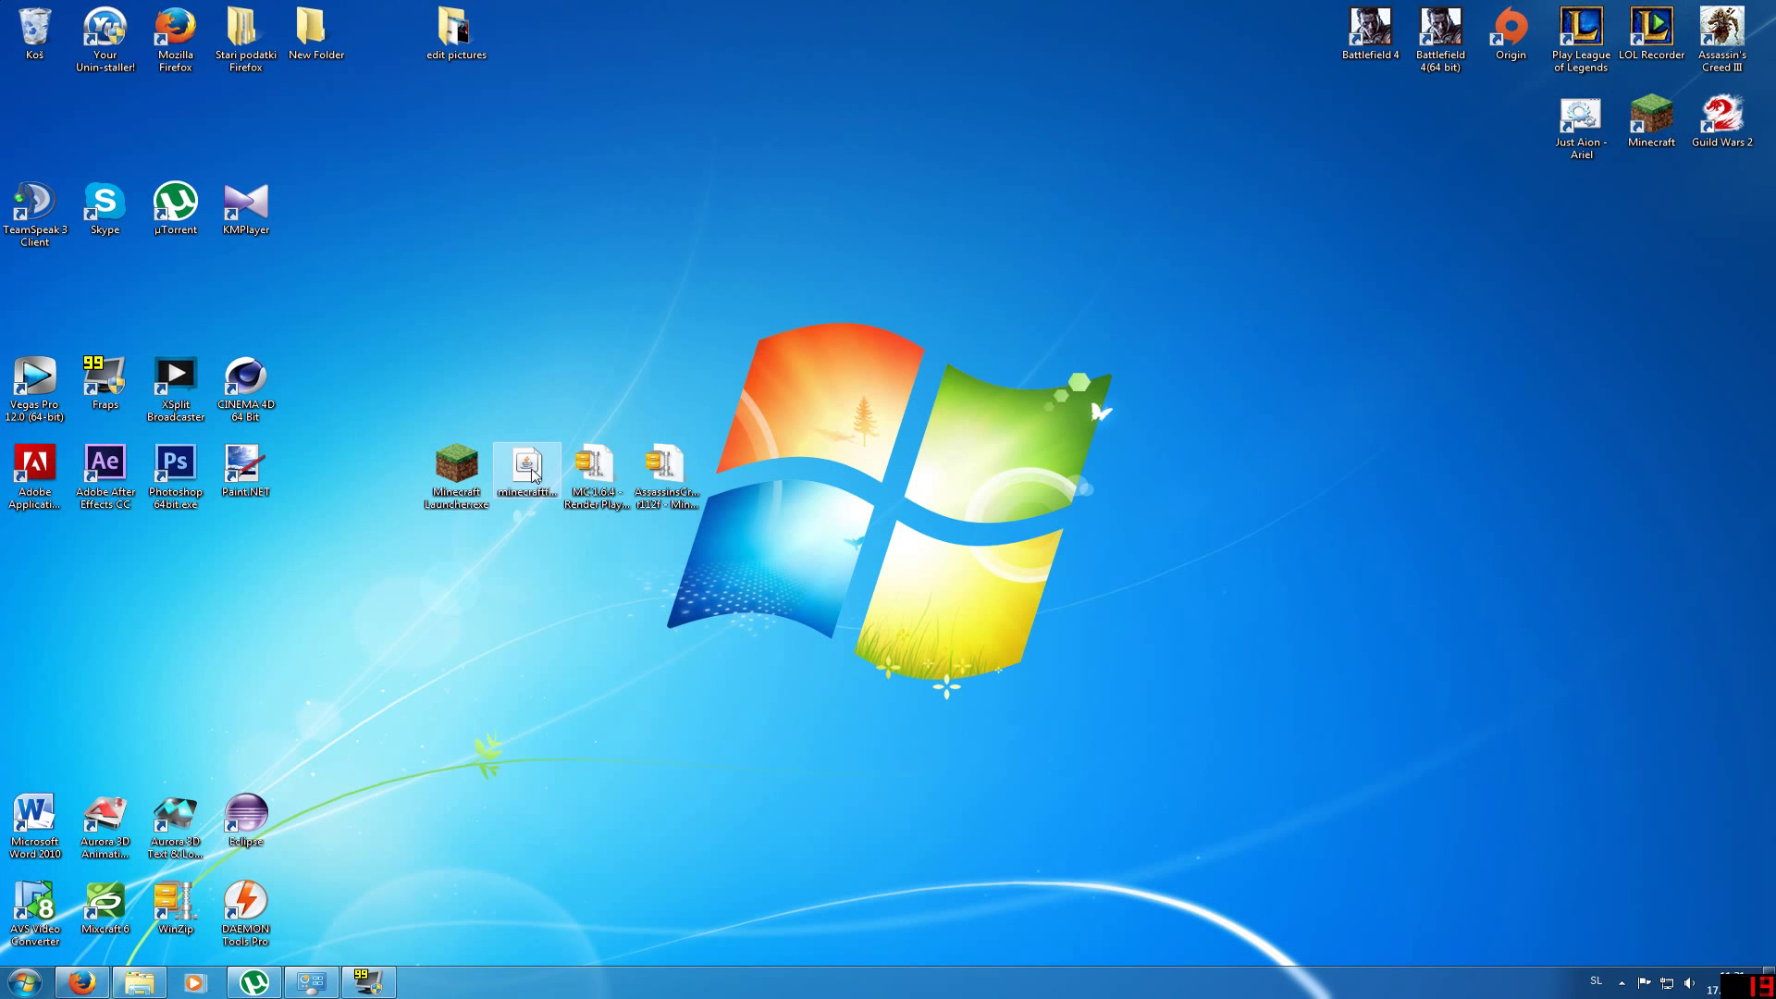
Step: Run the Forge installer jar with Java and install the Forge 9.11.1.917 client
left_click(530, 472)
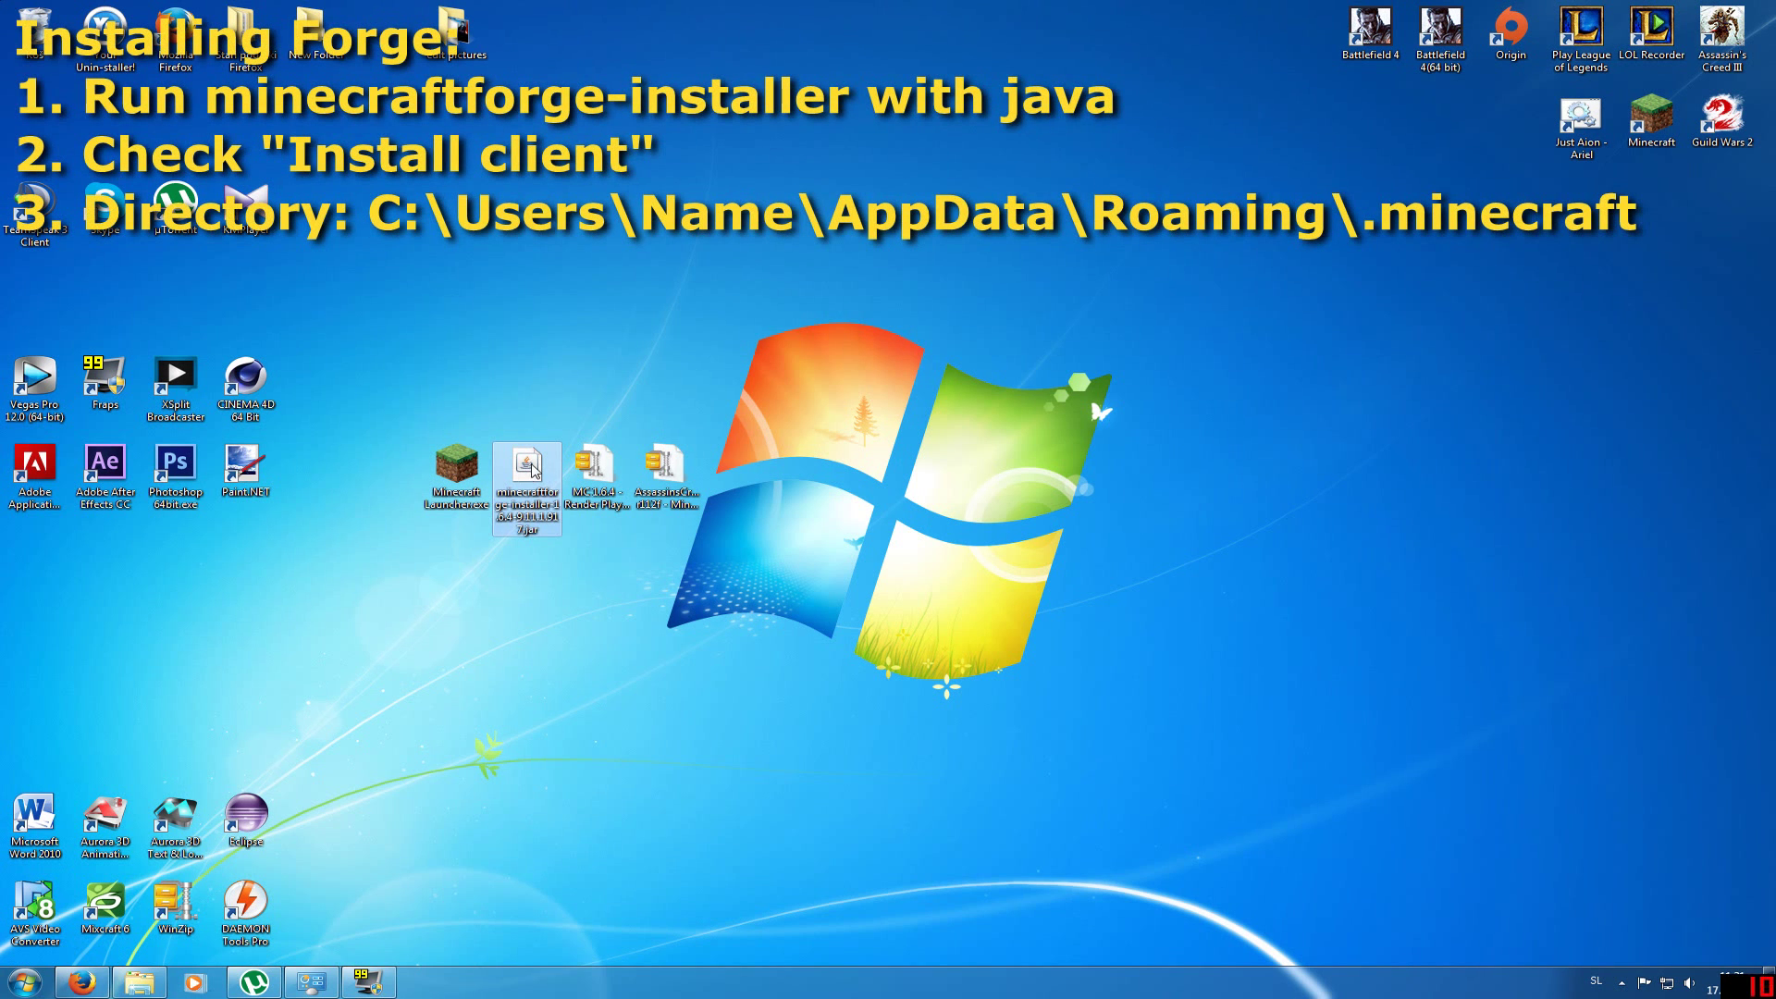
right_click(532, 472)
mouse_move(593, 497)
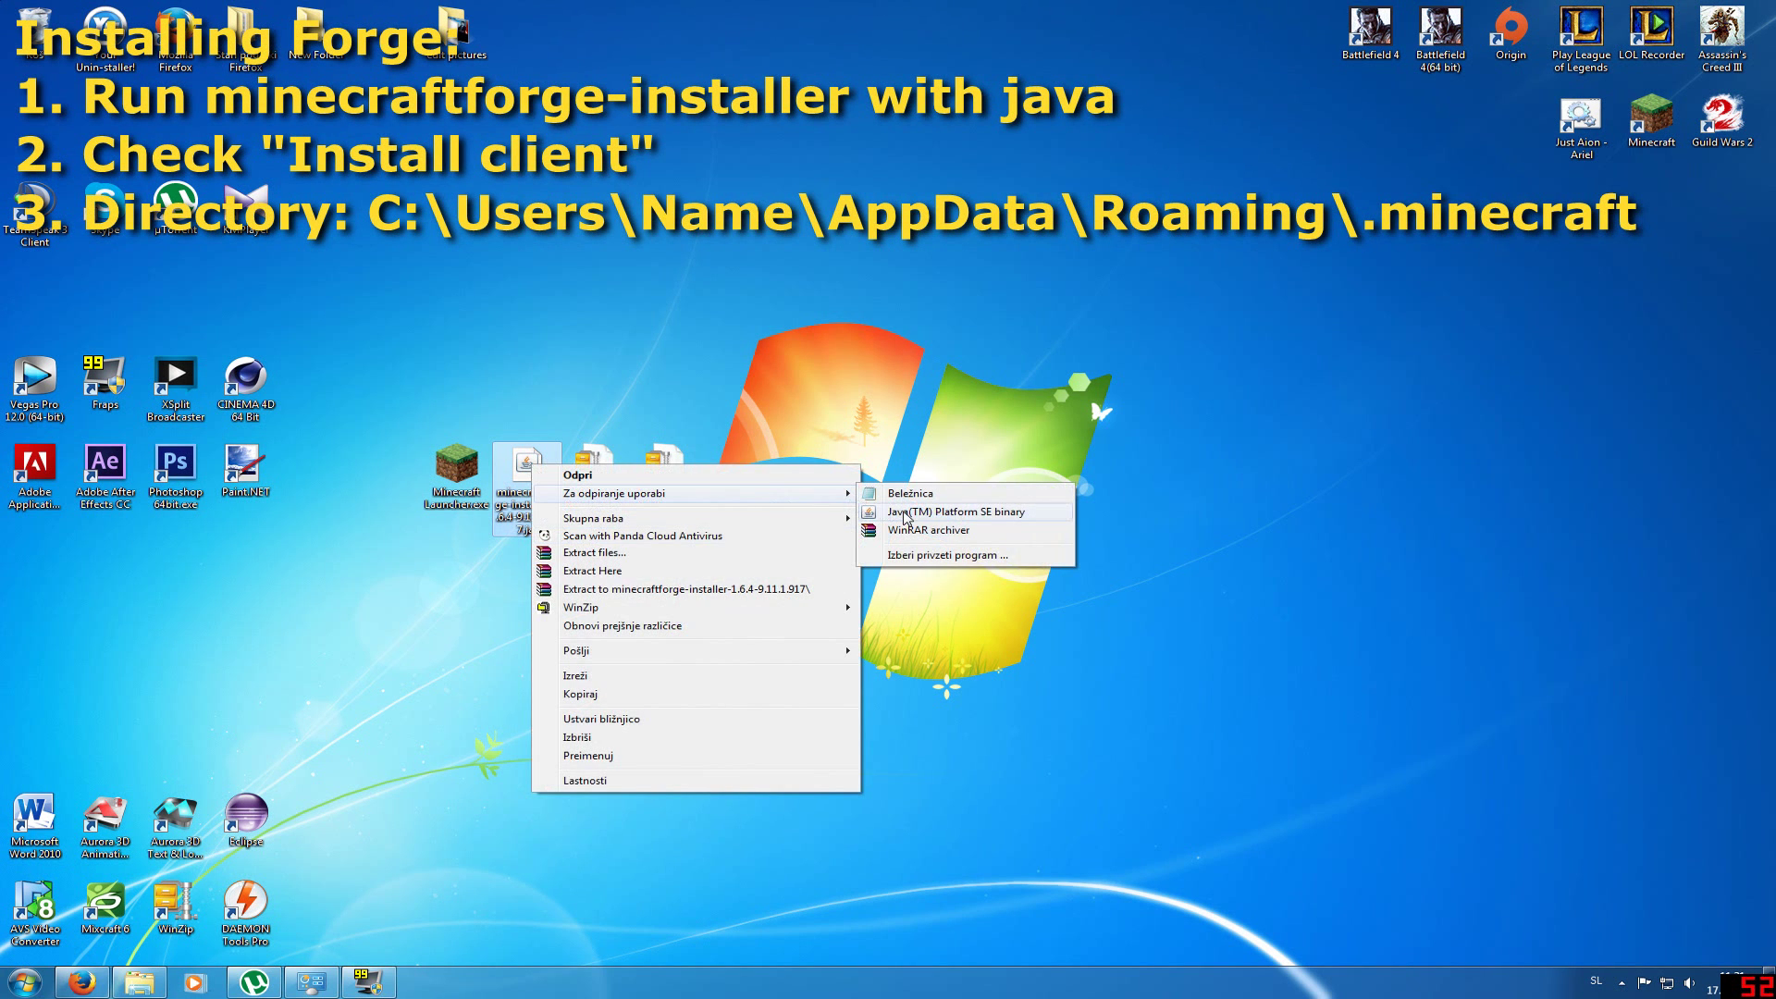
left_click(906, 514)
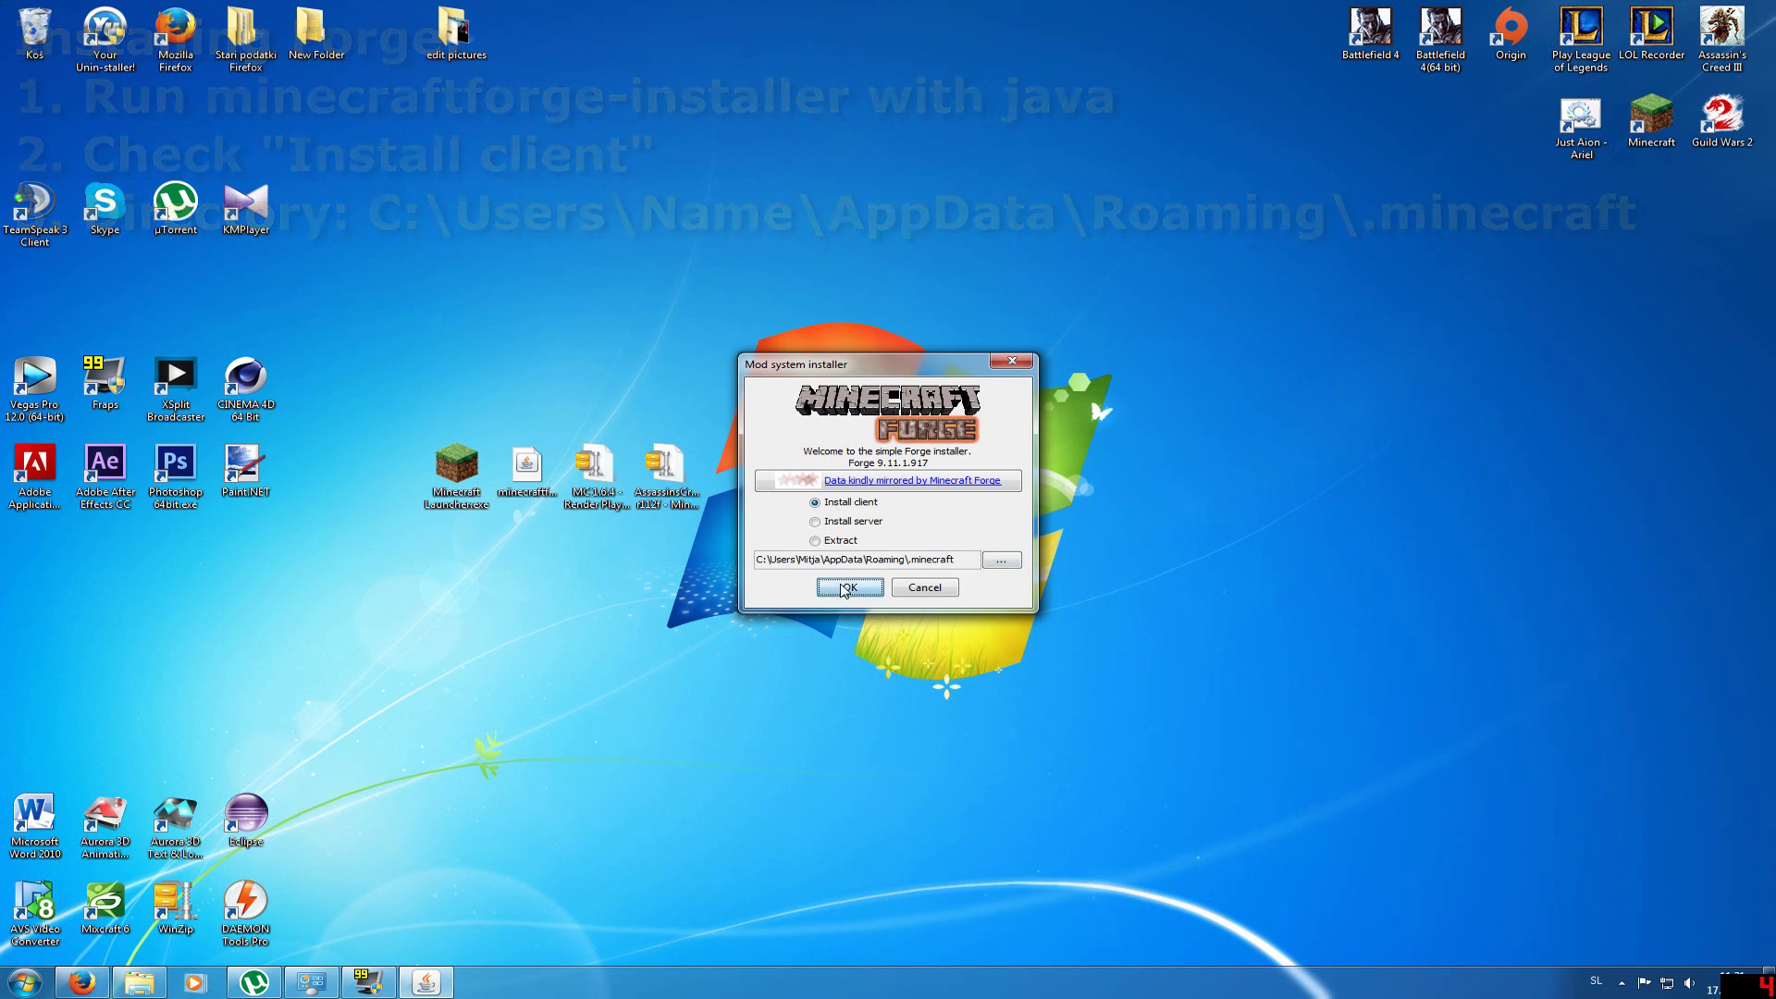
left_click(844, 589)
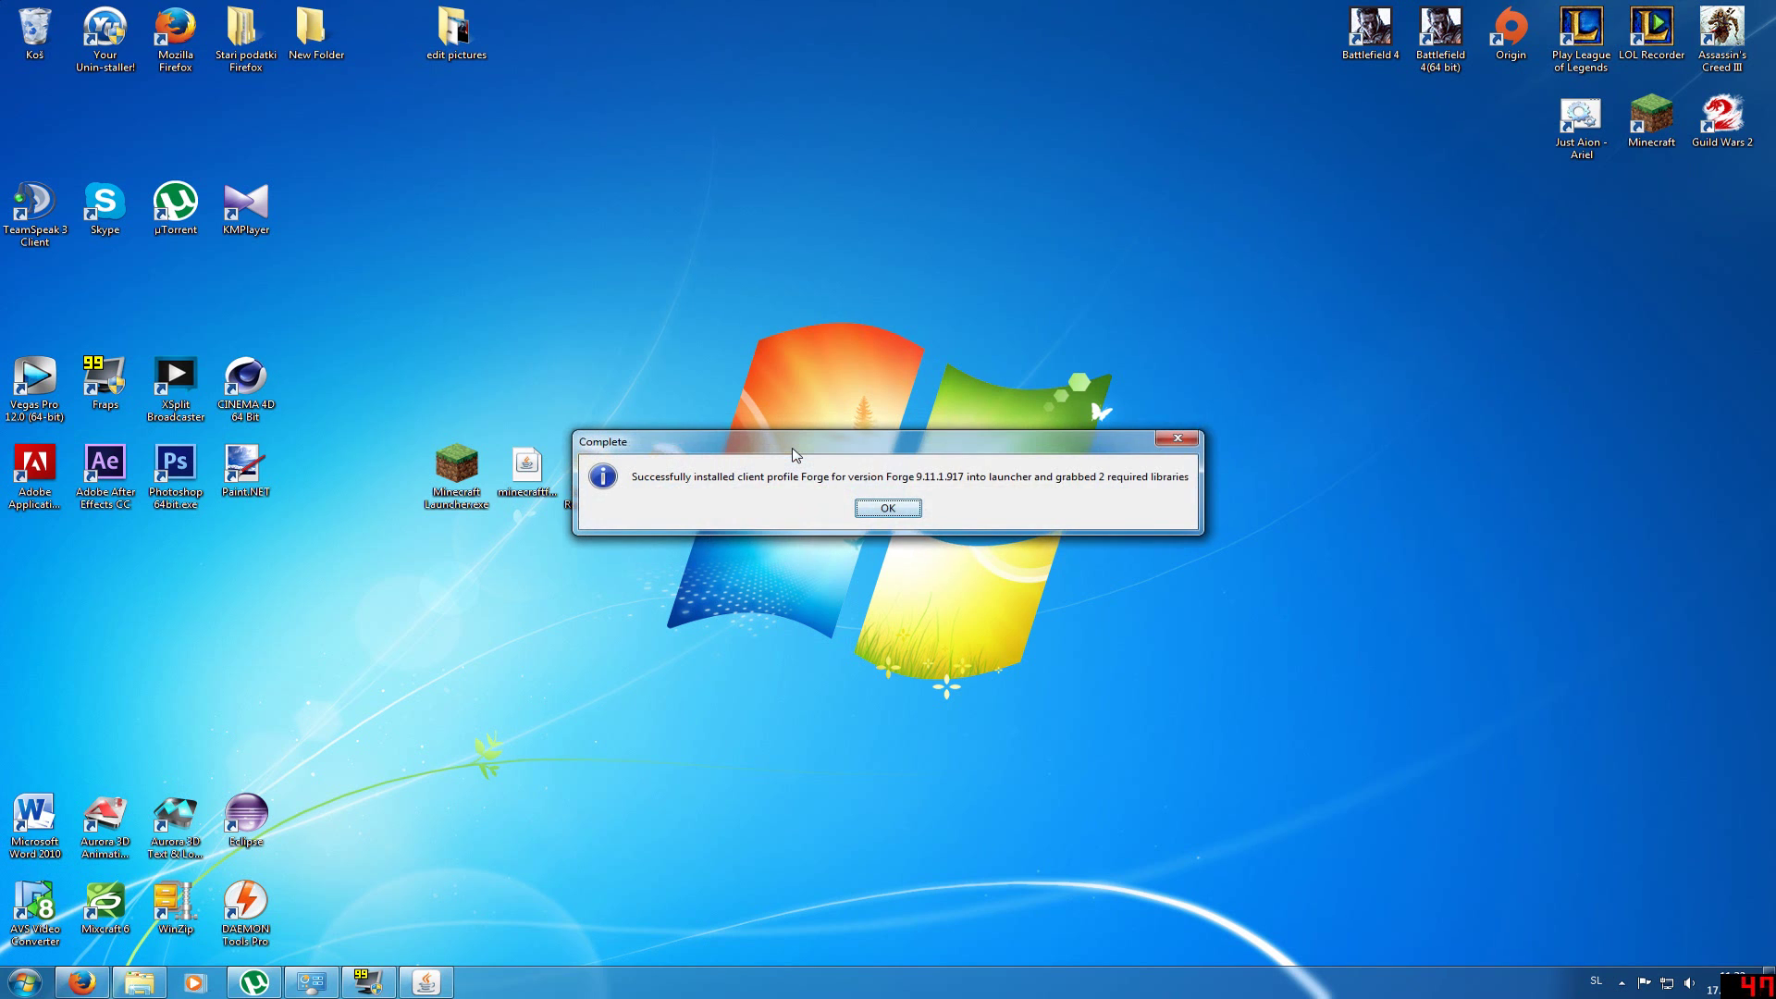
left_click(885, 515)
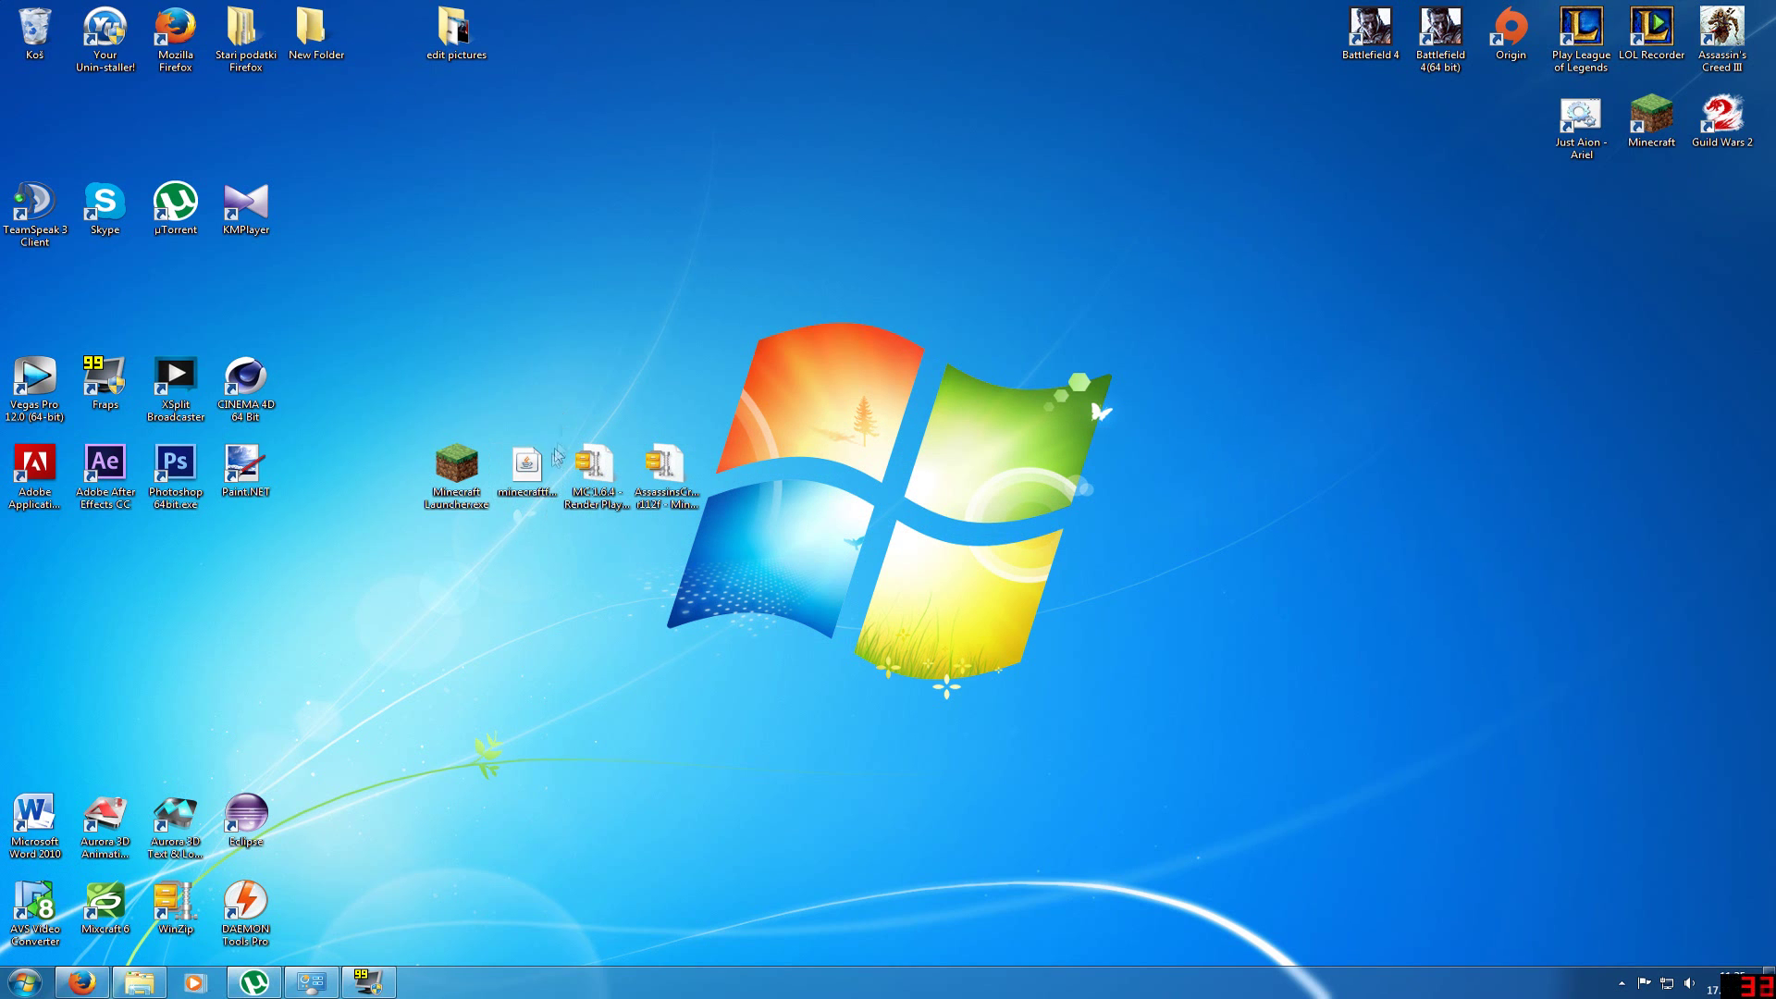
Step: Start the TeamExtreme launcher and log in with a username
left_click_drag(561, 423, 495, 546)
left_click(495, 547)
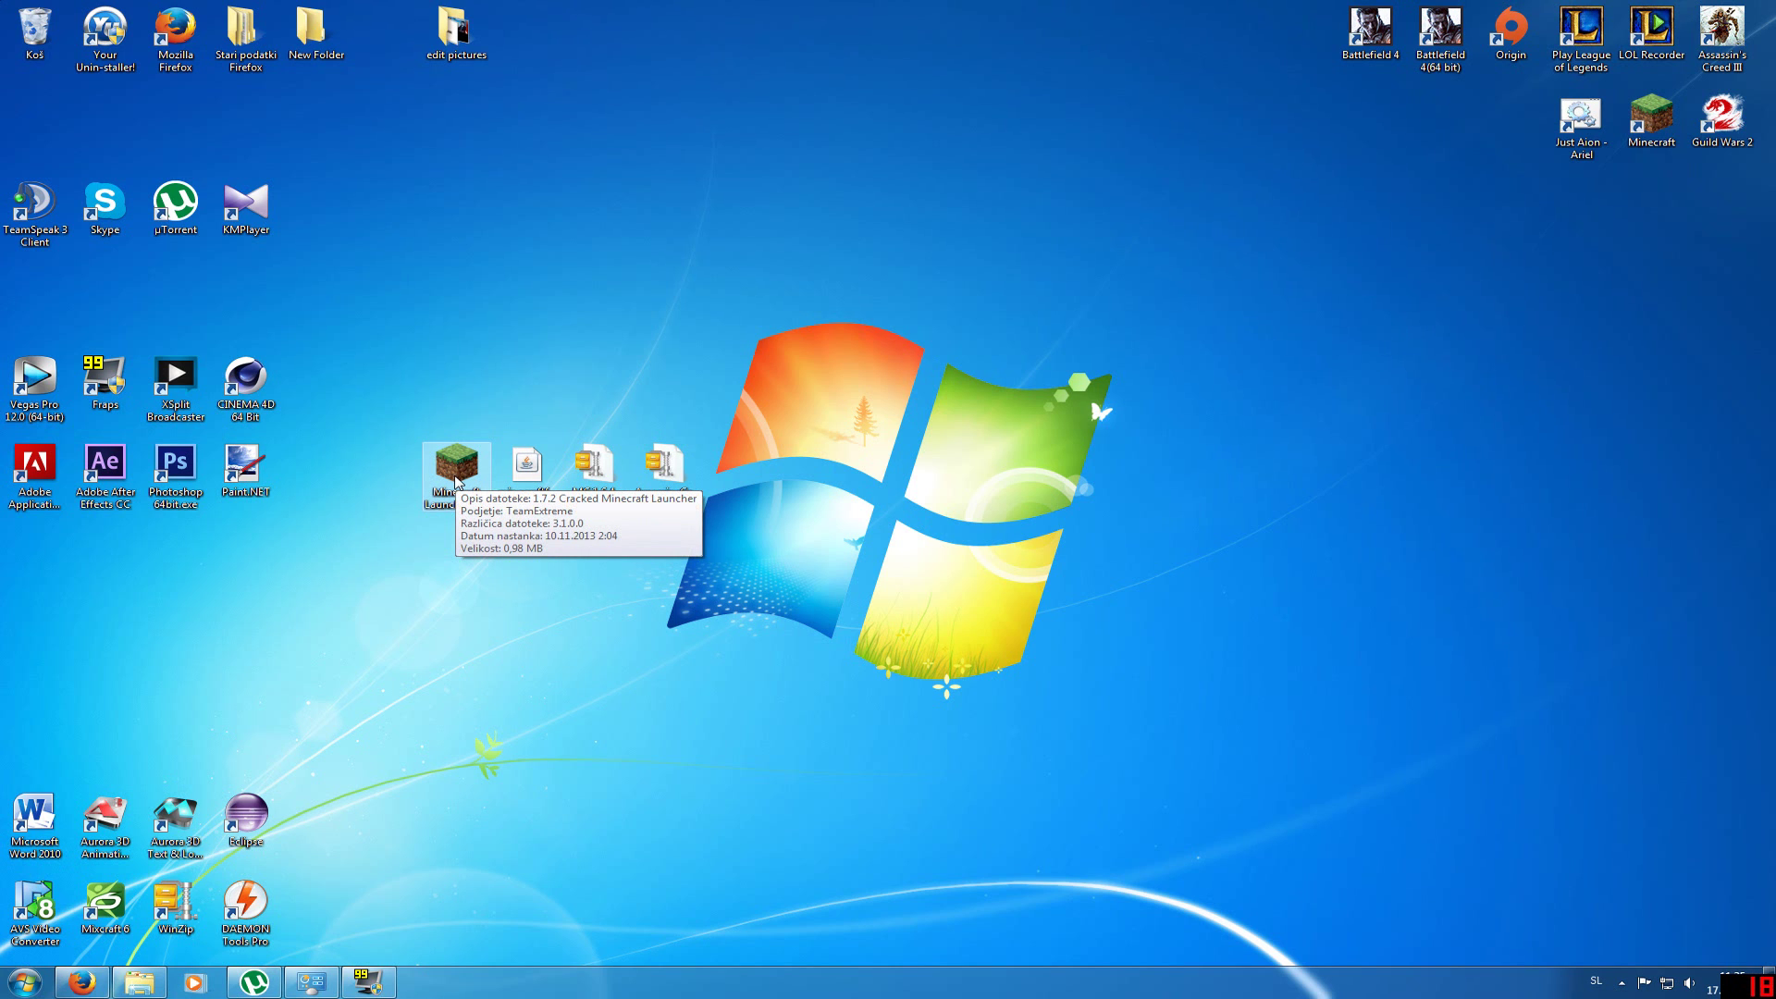
double_click(456, 479)
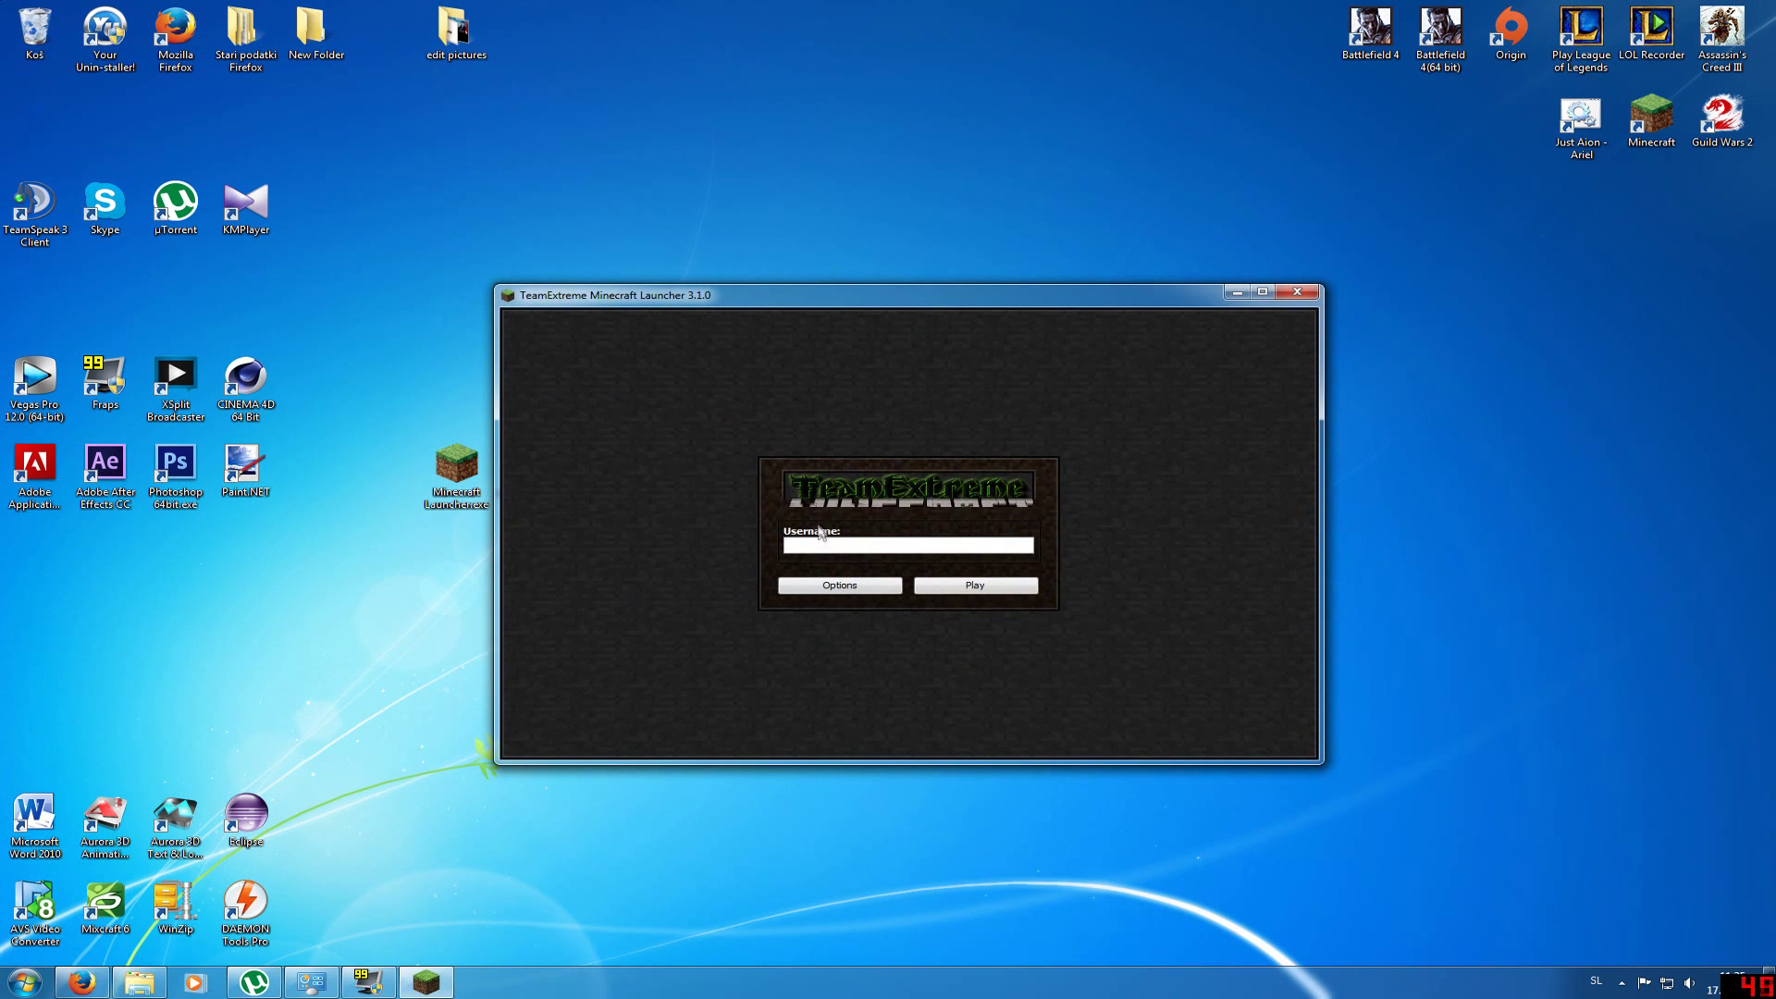
type("cq")
left_click(1015, 589)
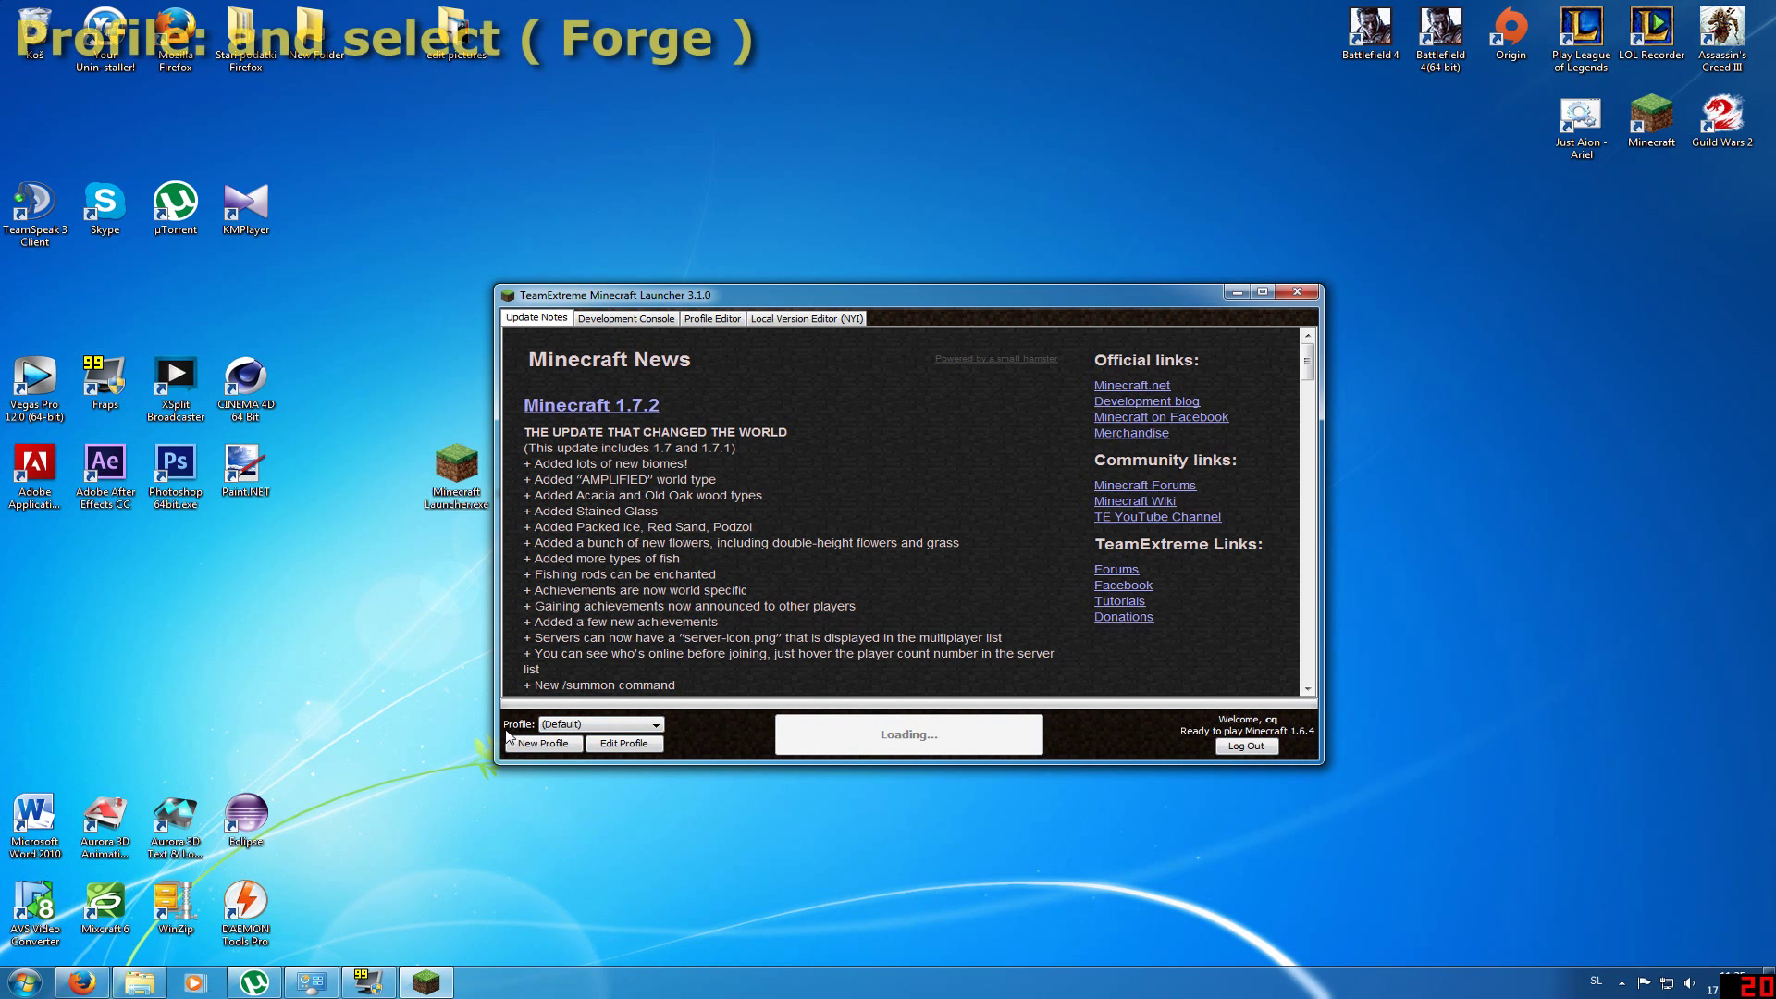
Step: Pick the Forge profile from the Profile dropdown and launch the game
left_click(583, 726)
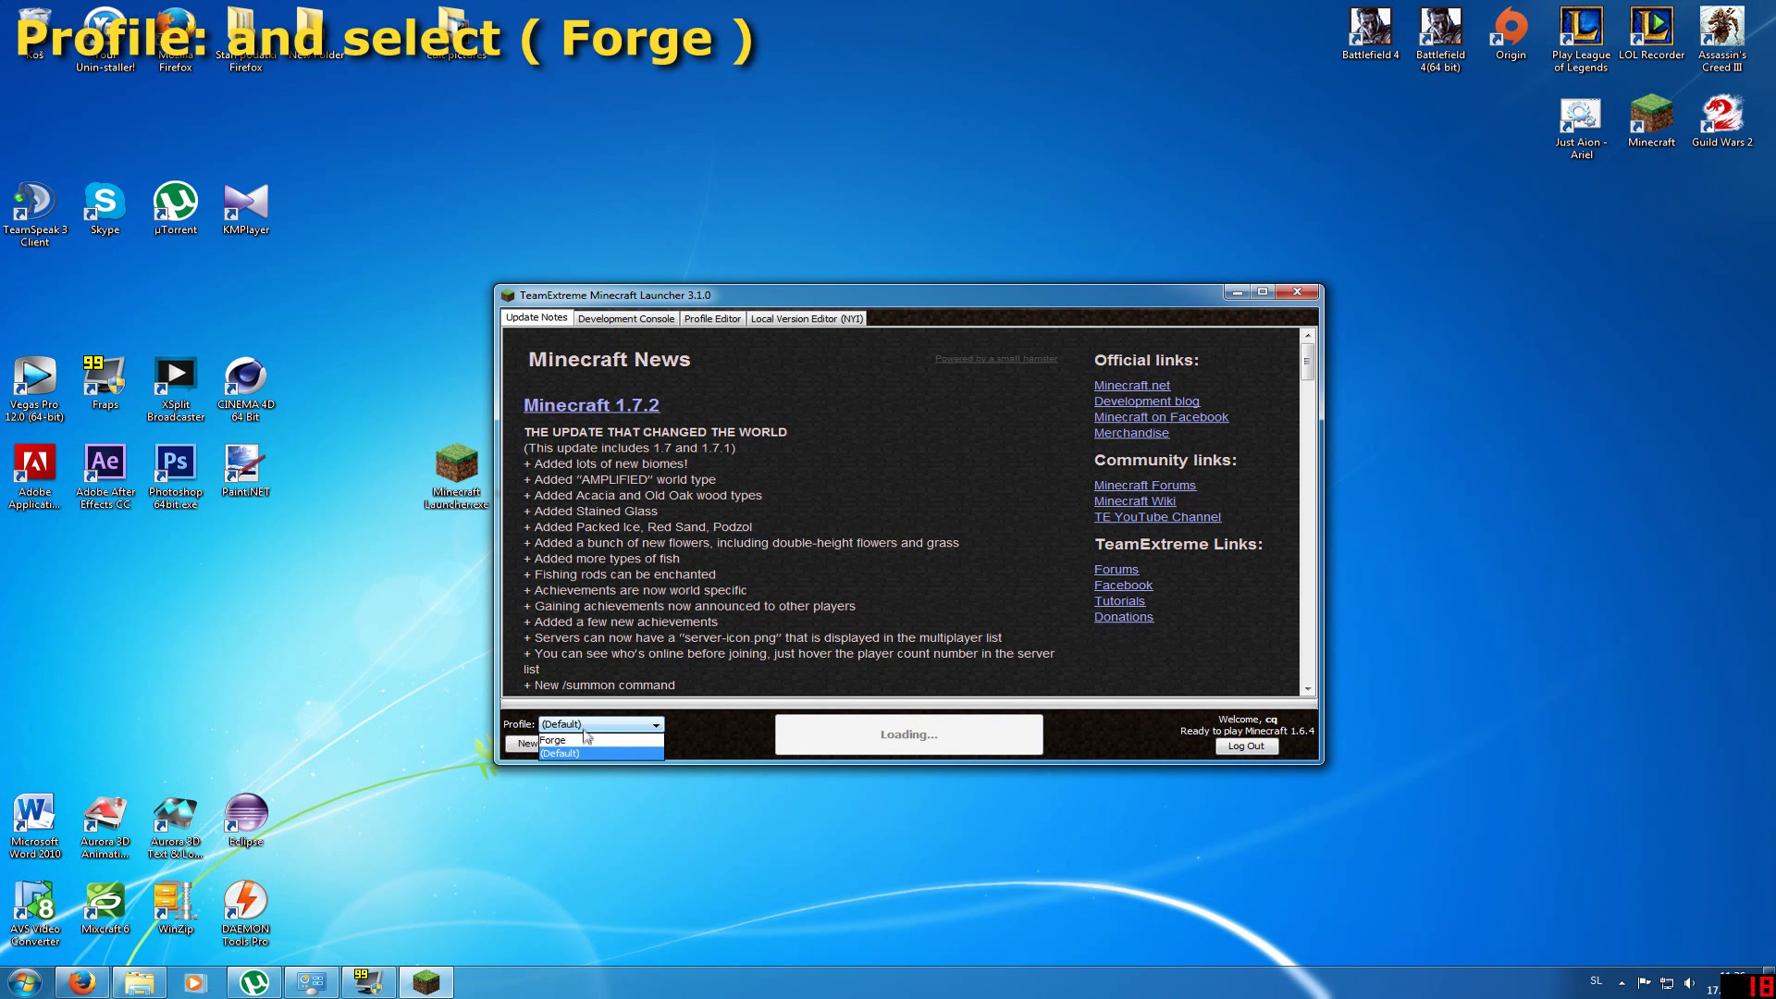
left_click(577, 740)
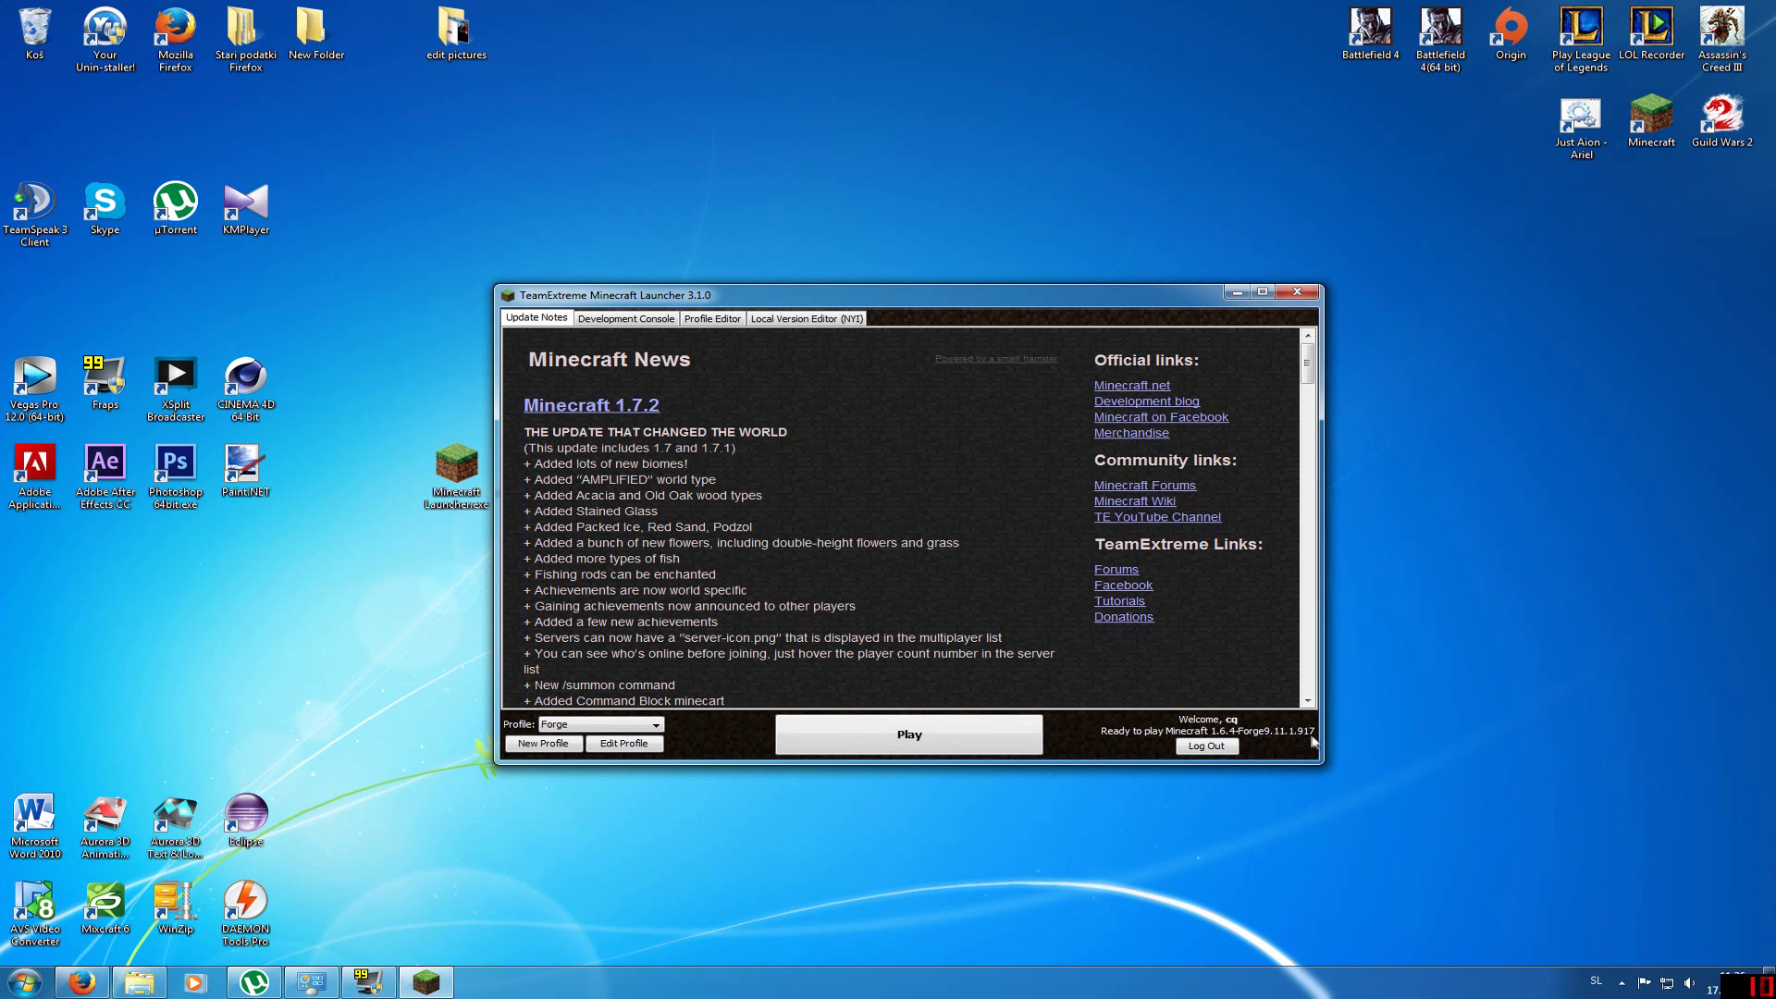
left_click(940, 745)
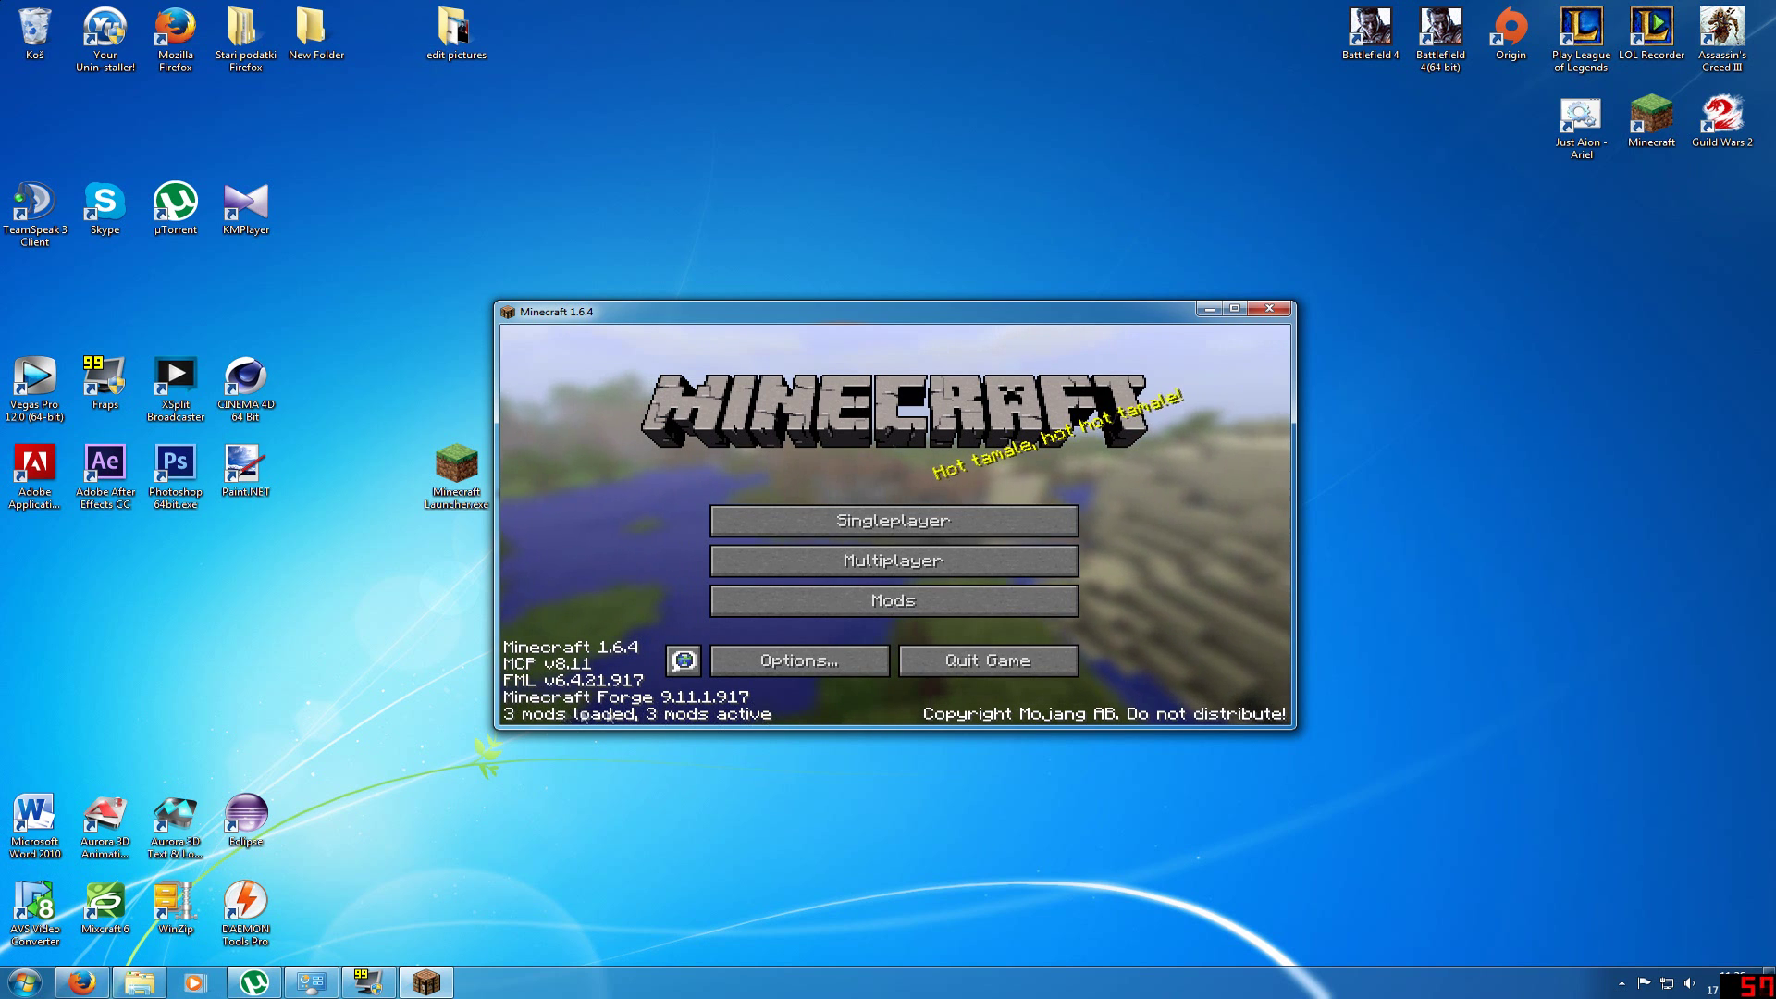
Step: Check the Minecraft Forge, Forge Mod Loader and Coder Pack entries in Mods, then close the game
left_click(892, 607)
left_click(629, 575)
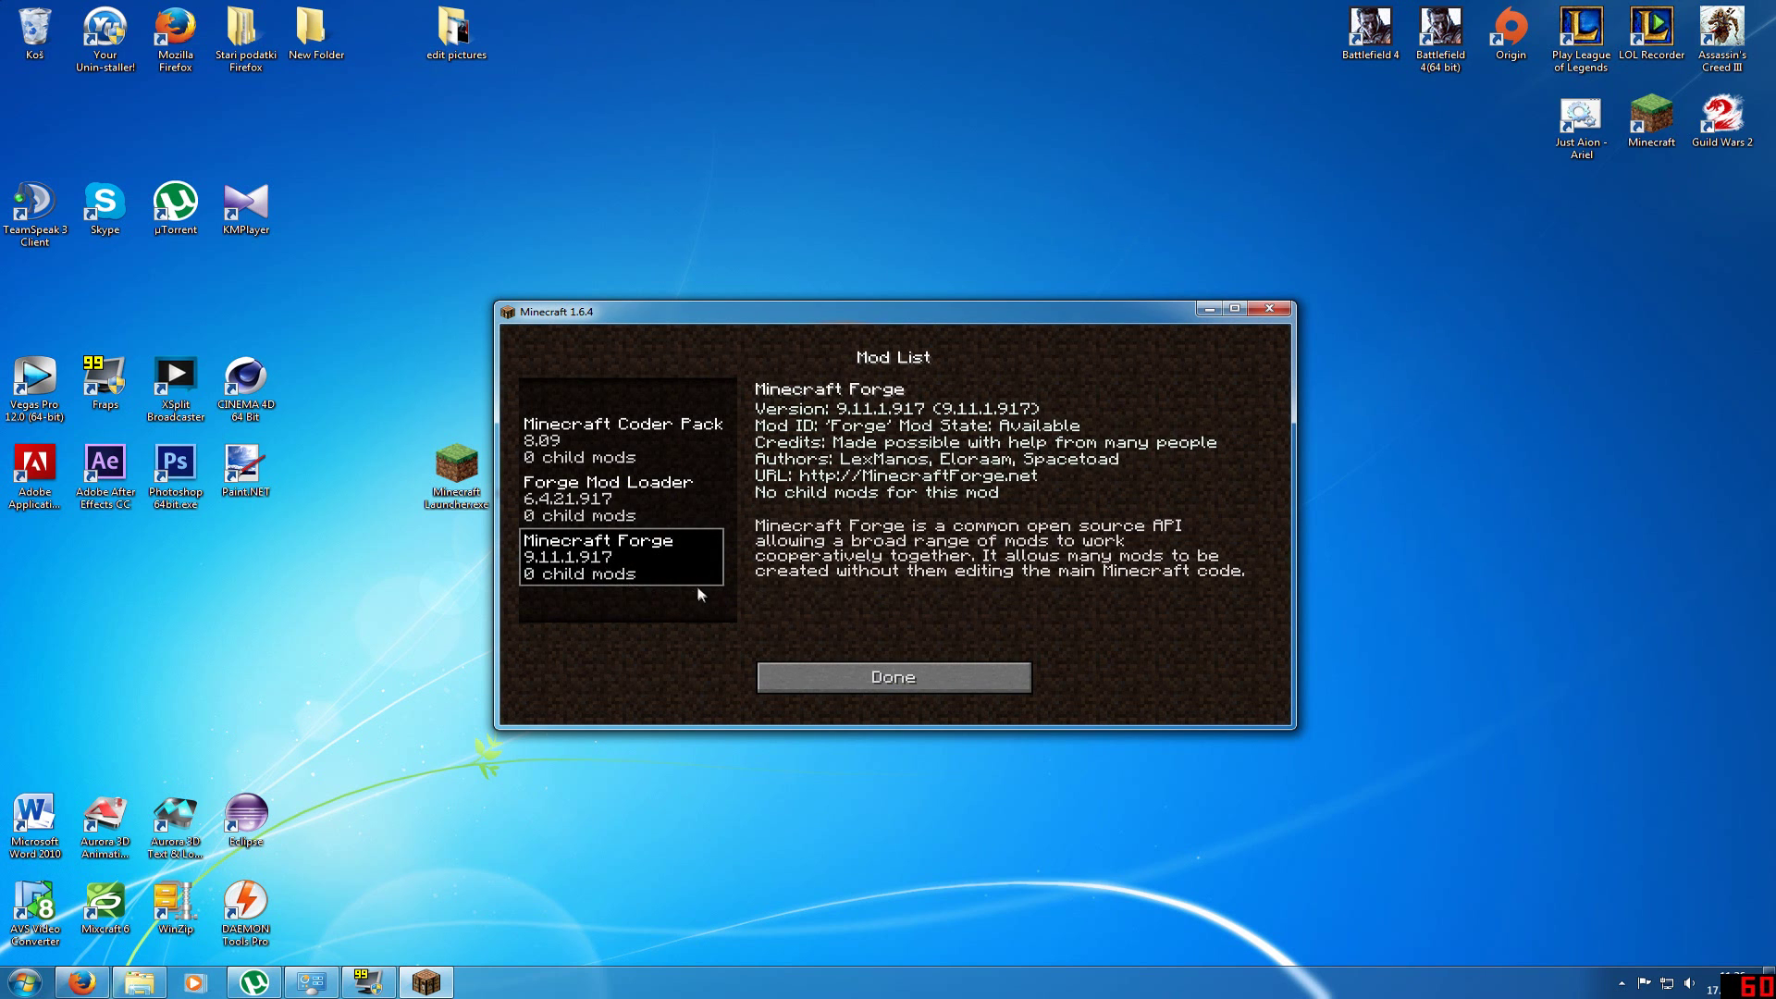
left_click(583, 500)
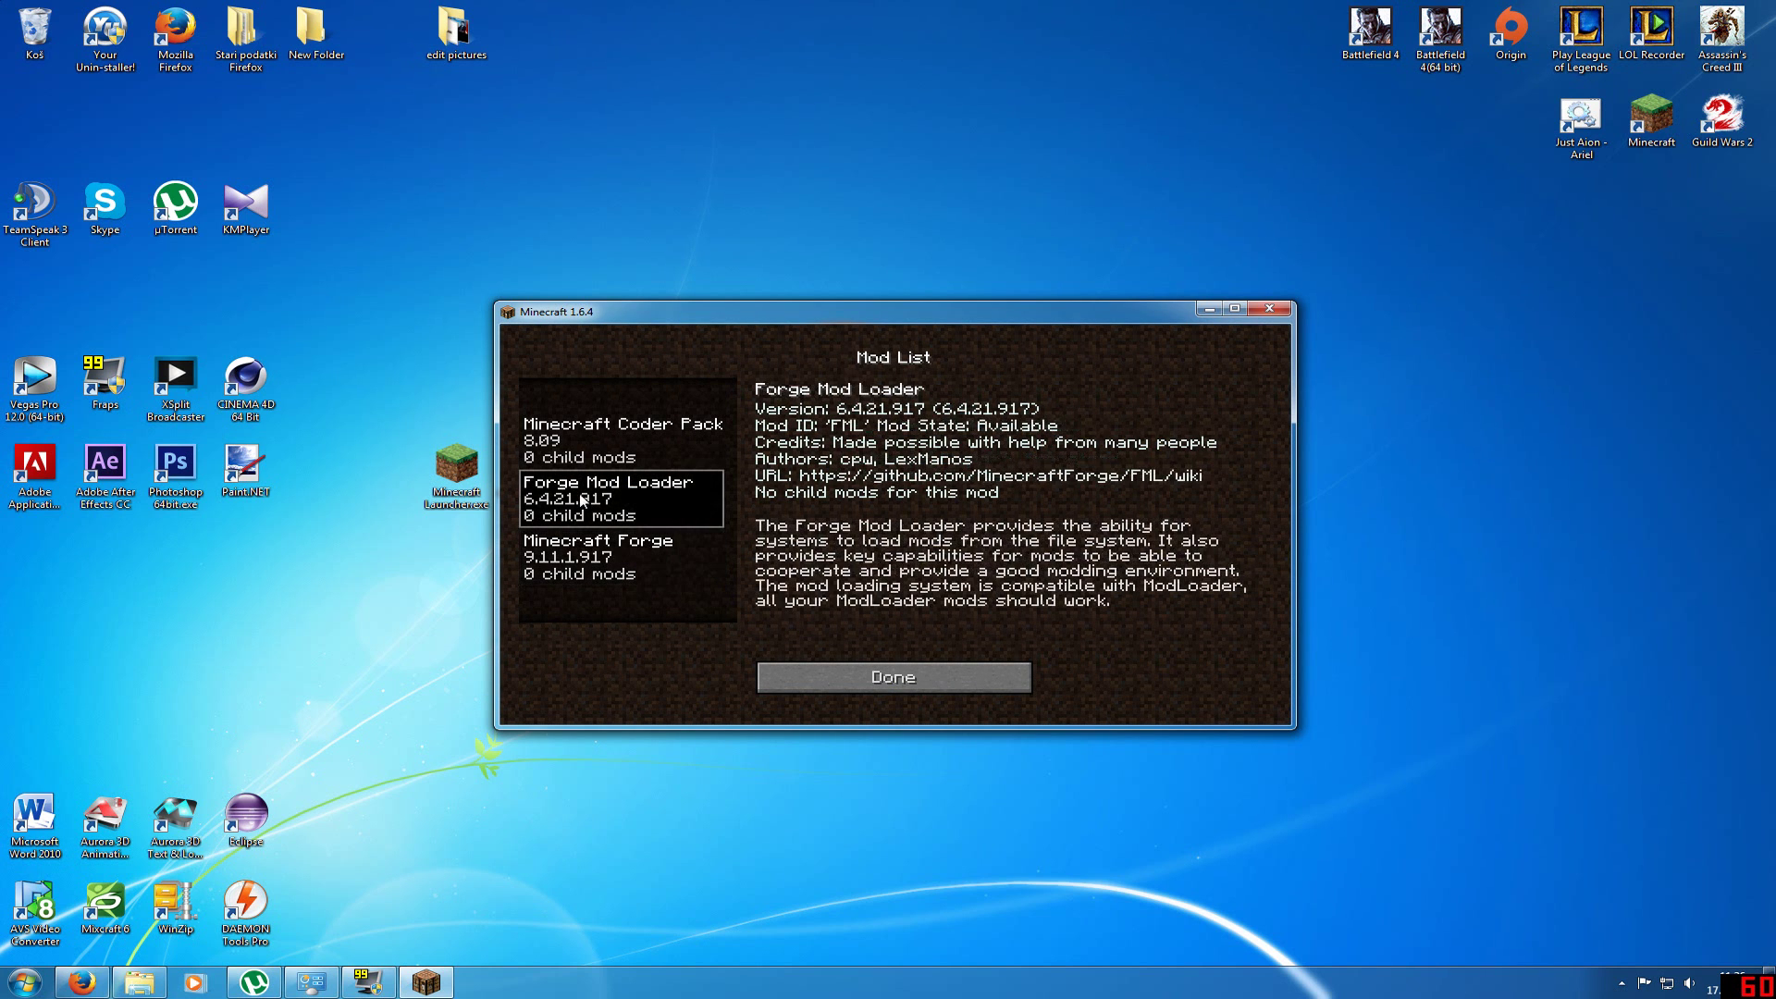
left_click(587, 444)
left_click(837, 686)
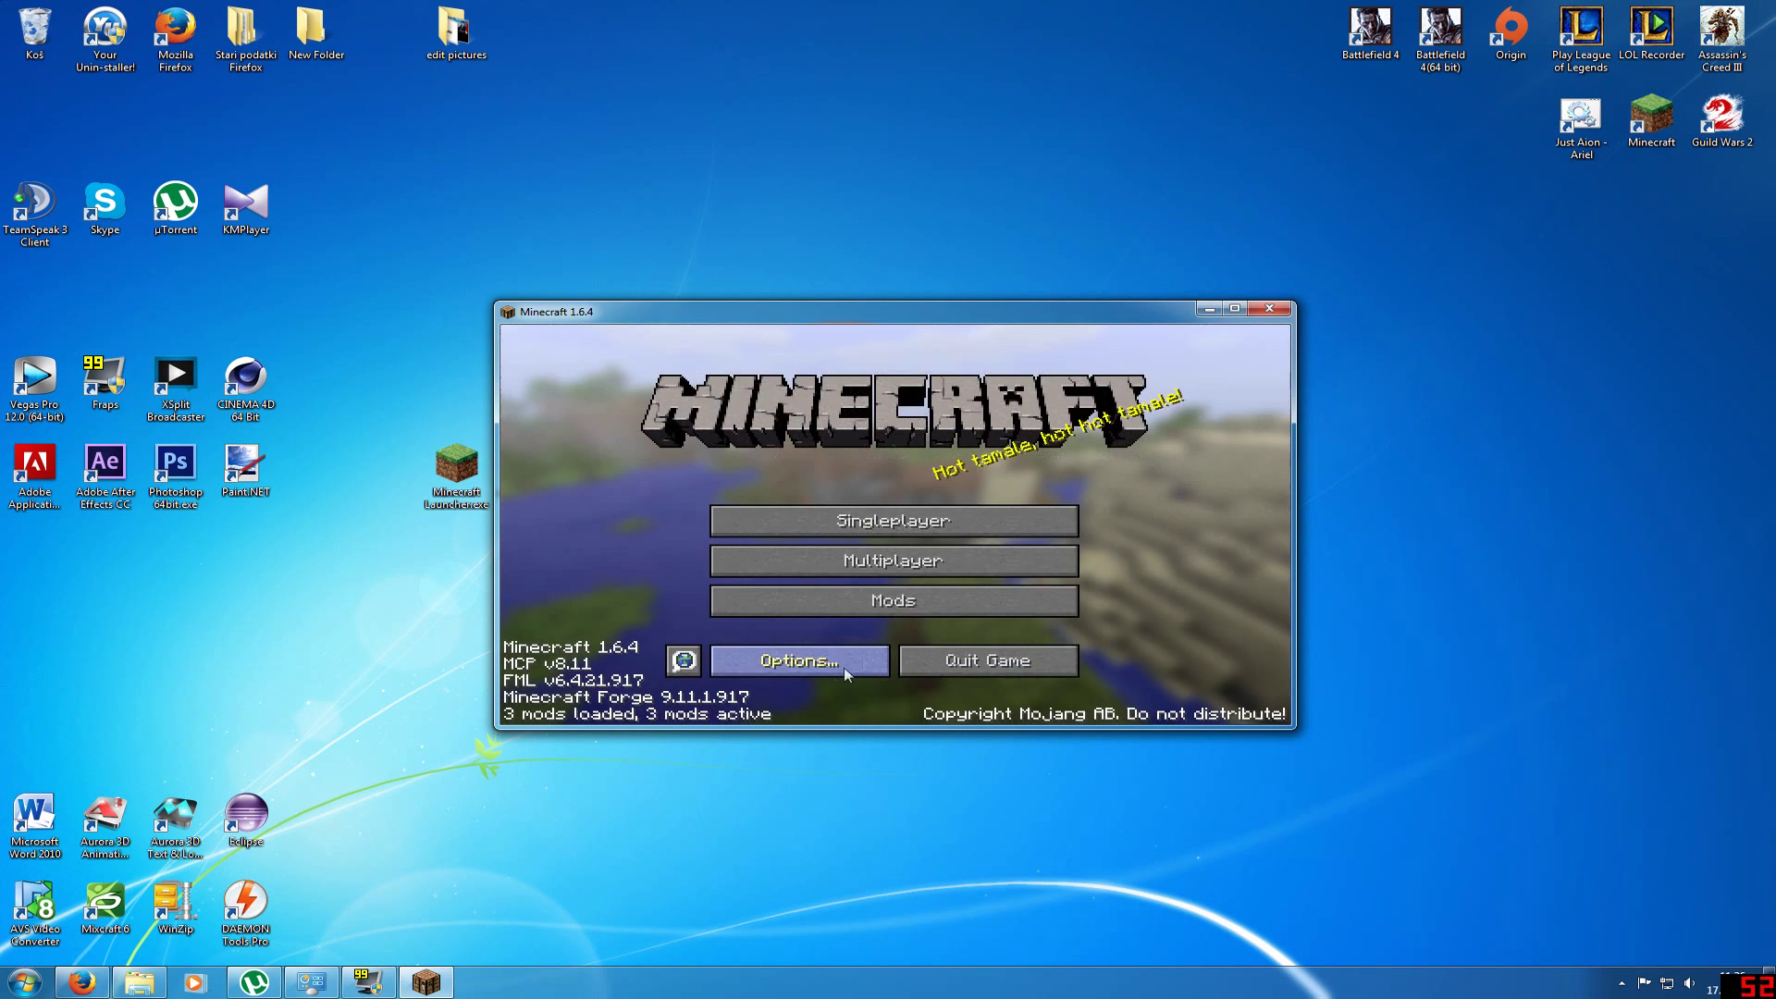
key("alt+F4")
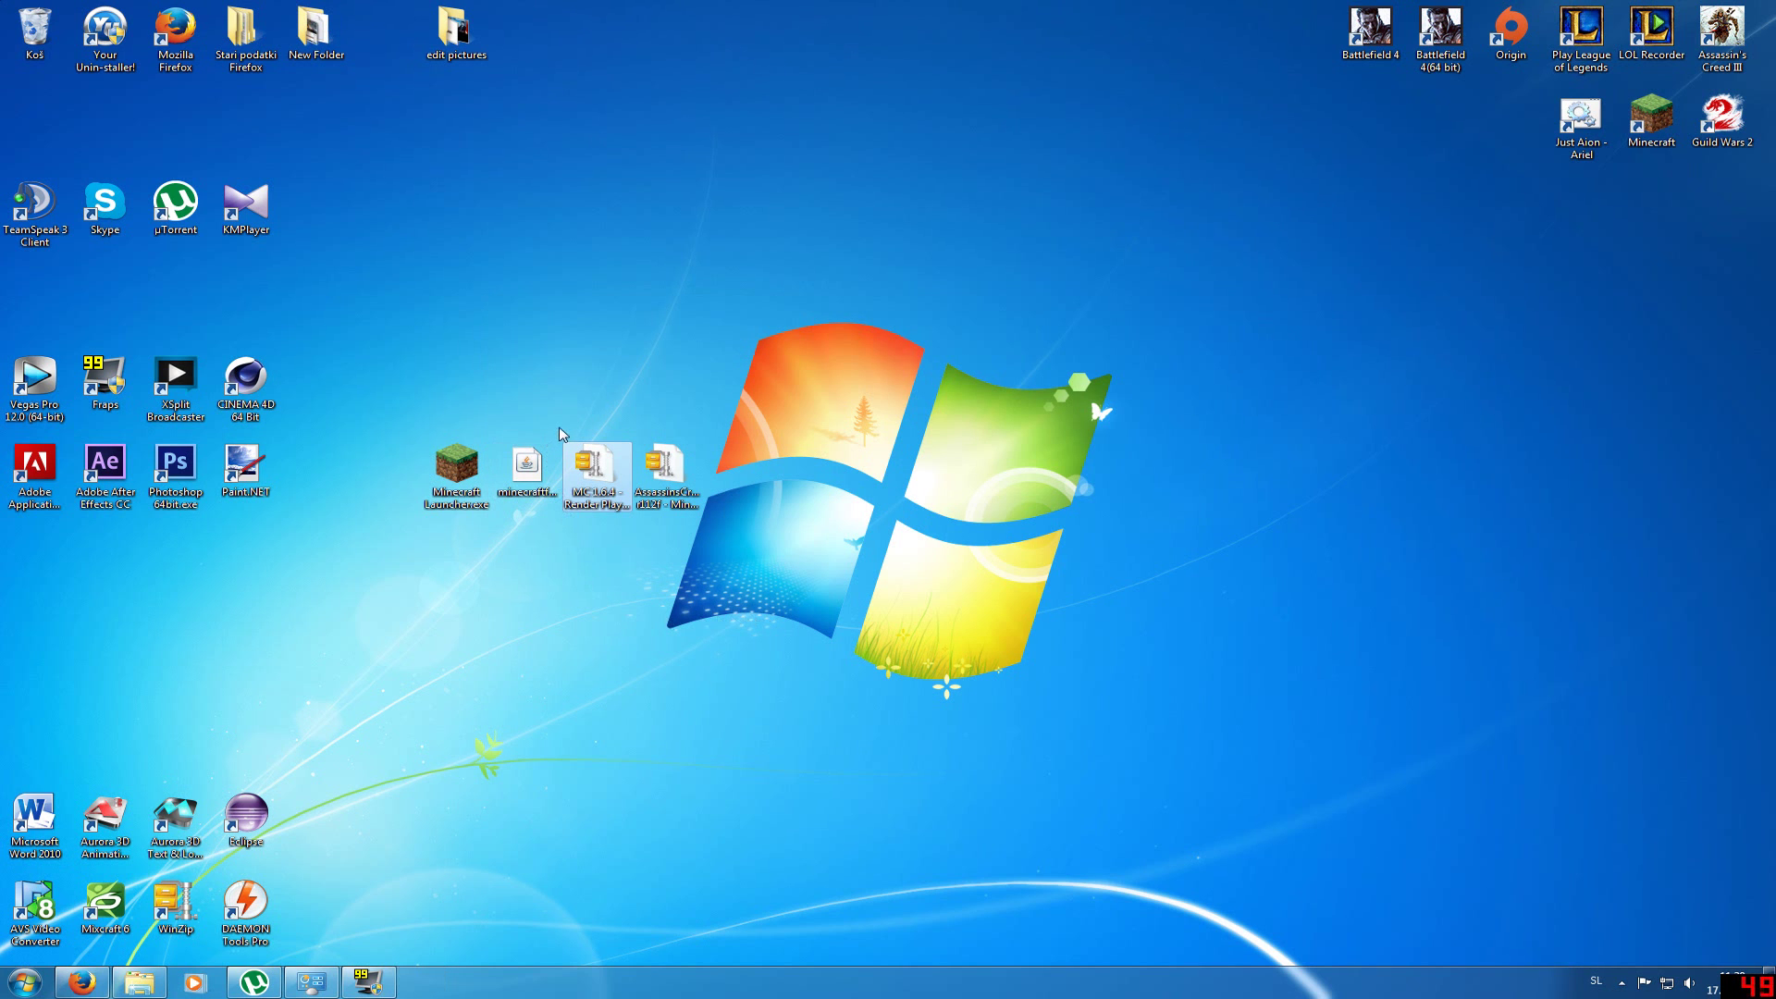
Step: Search %appdata% from Start and browse into .minecraft\mods in Explorer
mouse_move(559, 426)
left_mouse_down()
mouse_move(629, 509)
mouse_move(608, 522)
mouse_move(636, 546)
left_mouse_up()
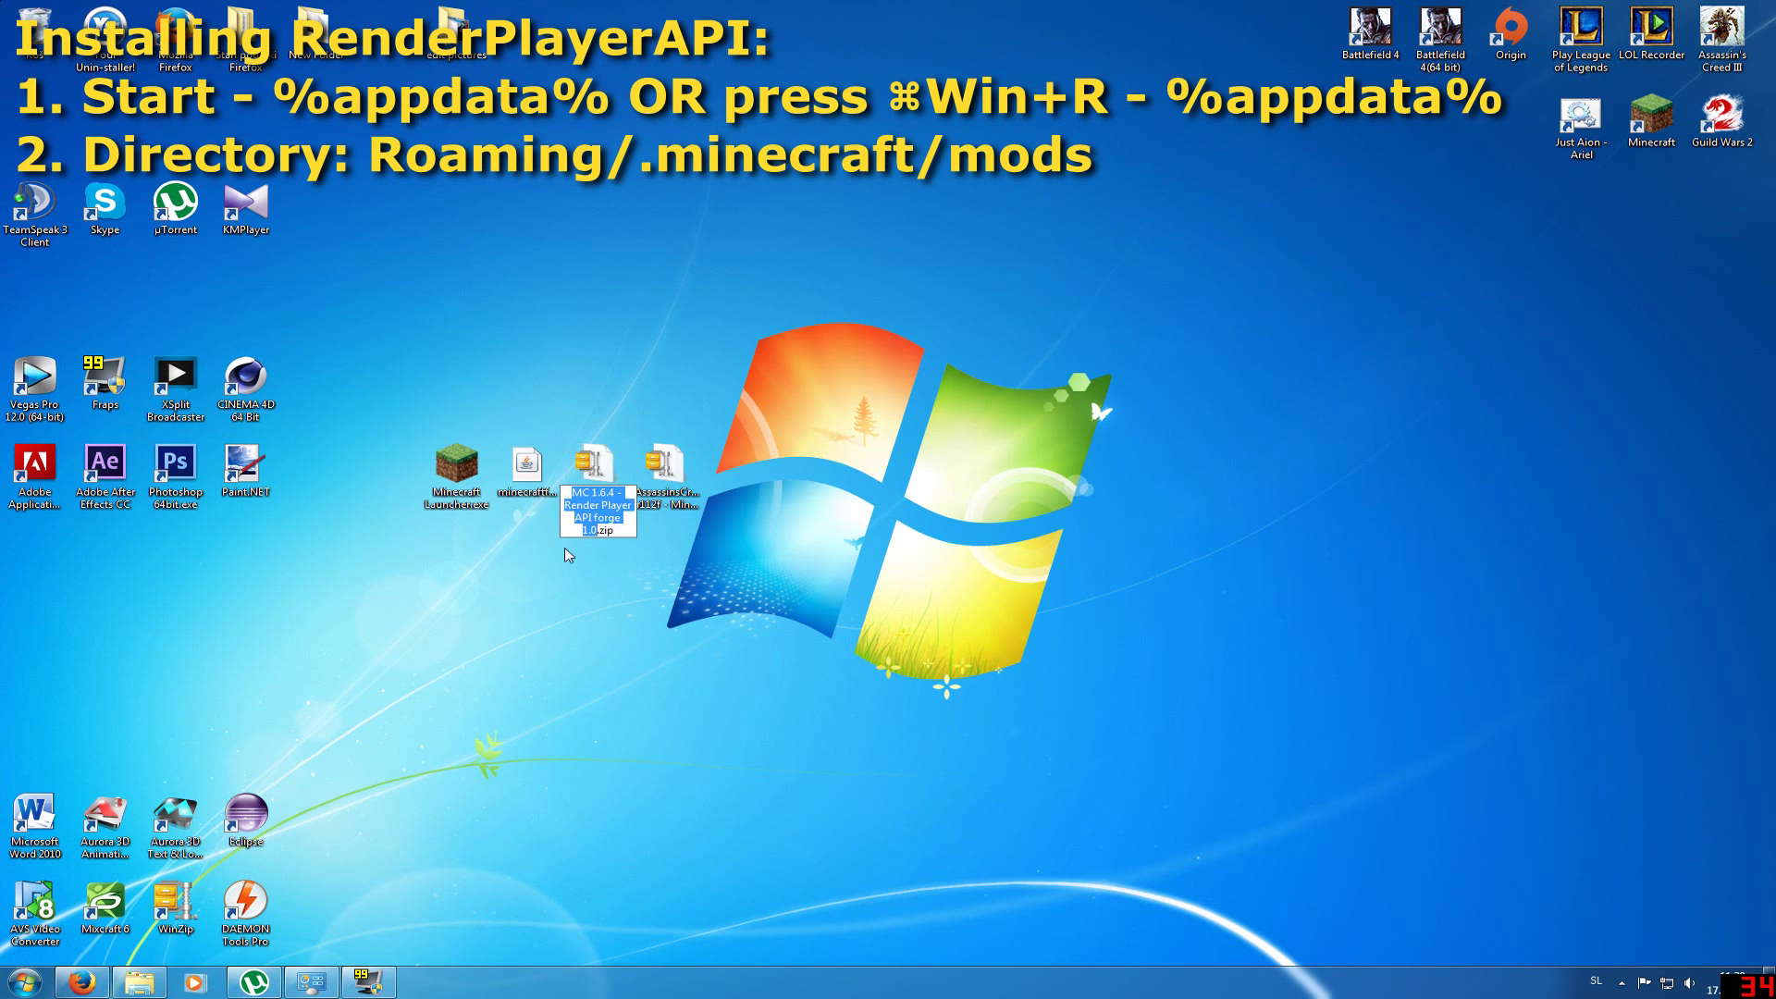
key("Return")
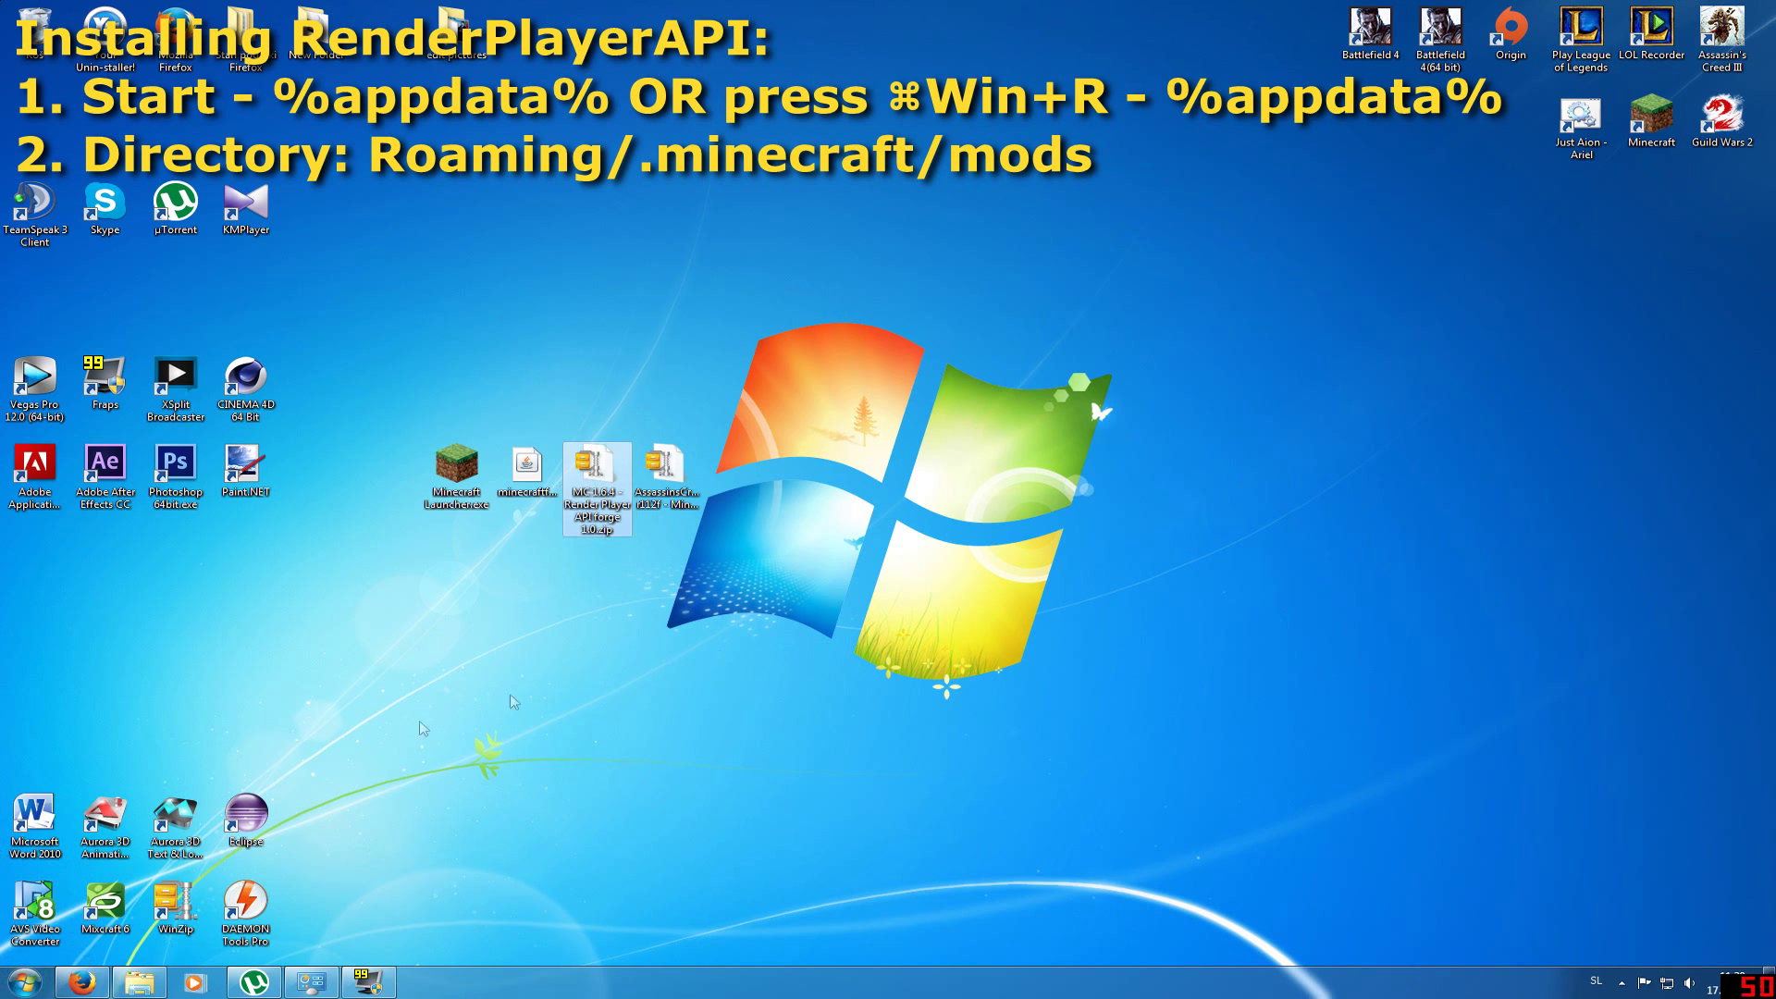
key("super")
type("%")
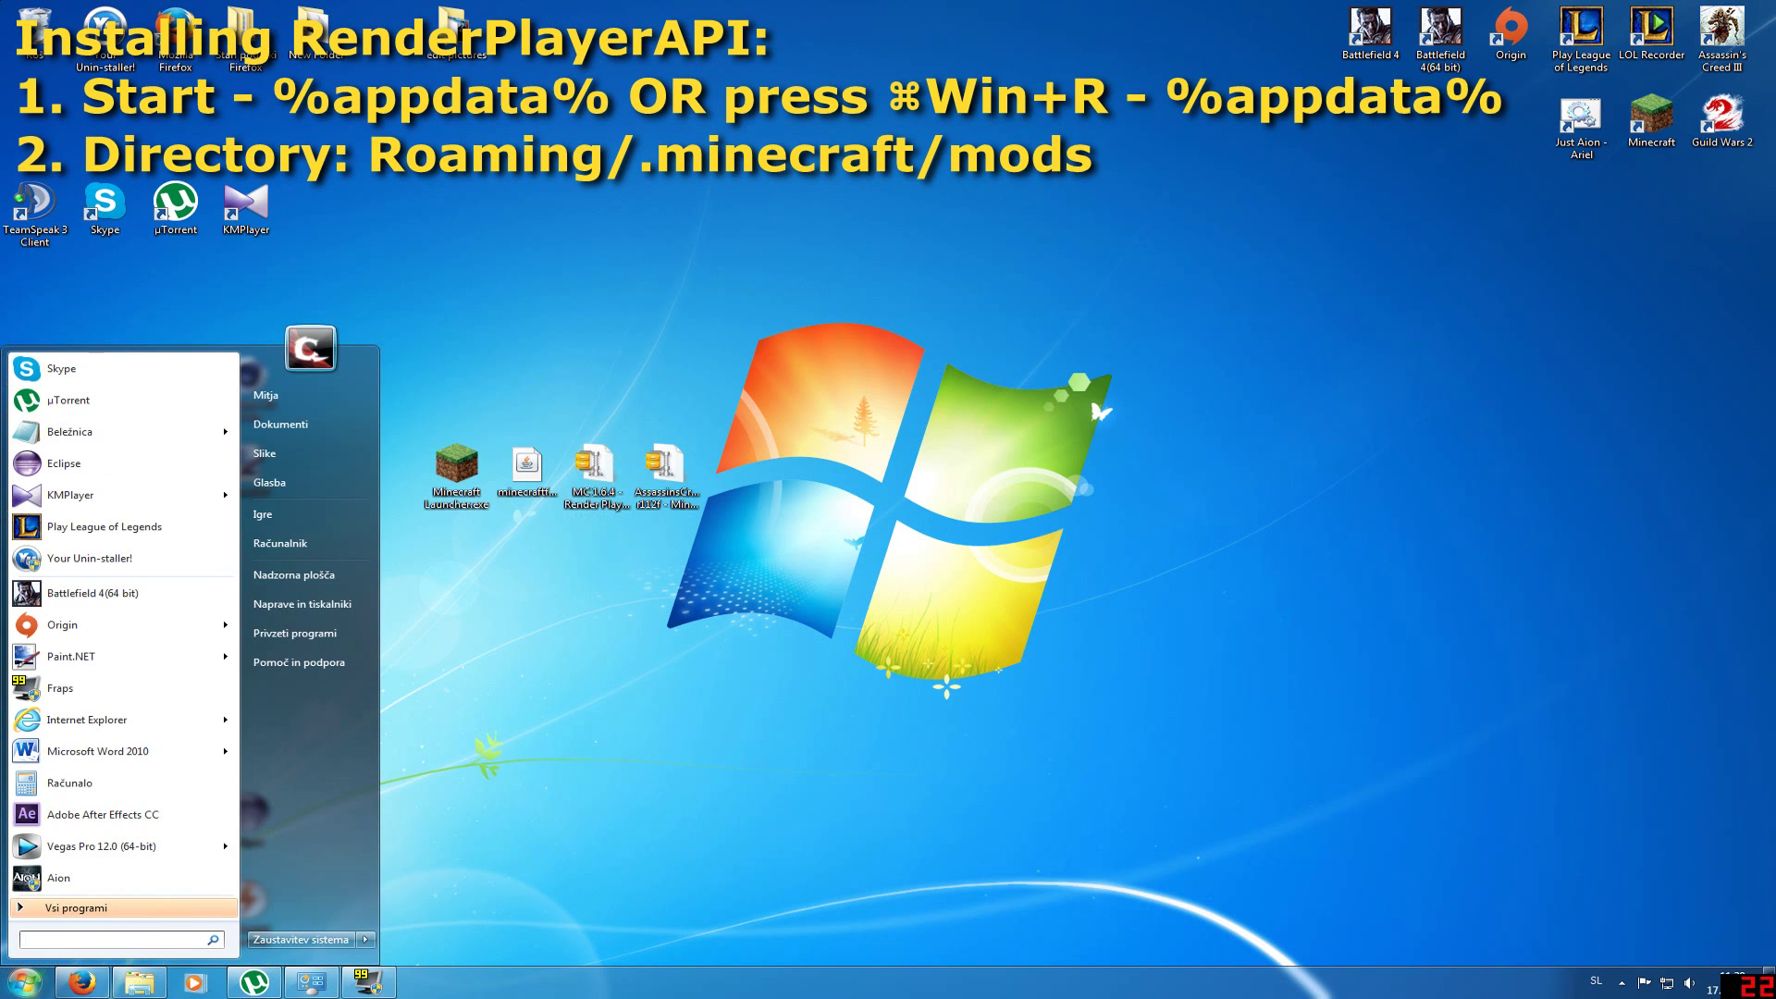
type("%a")
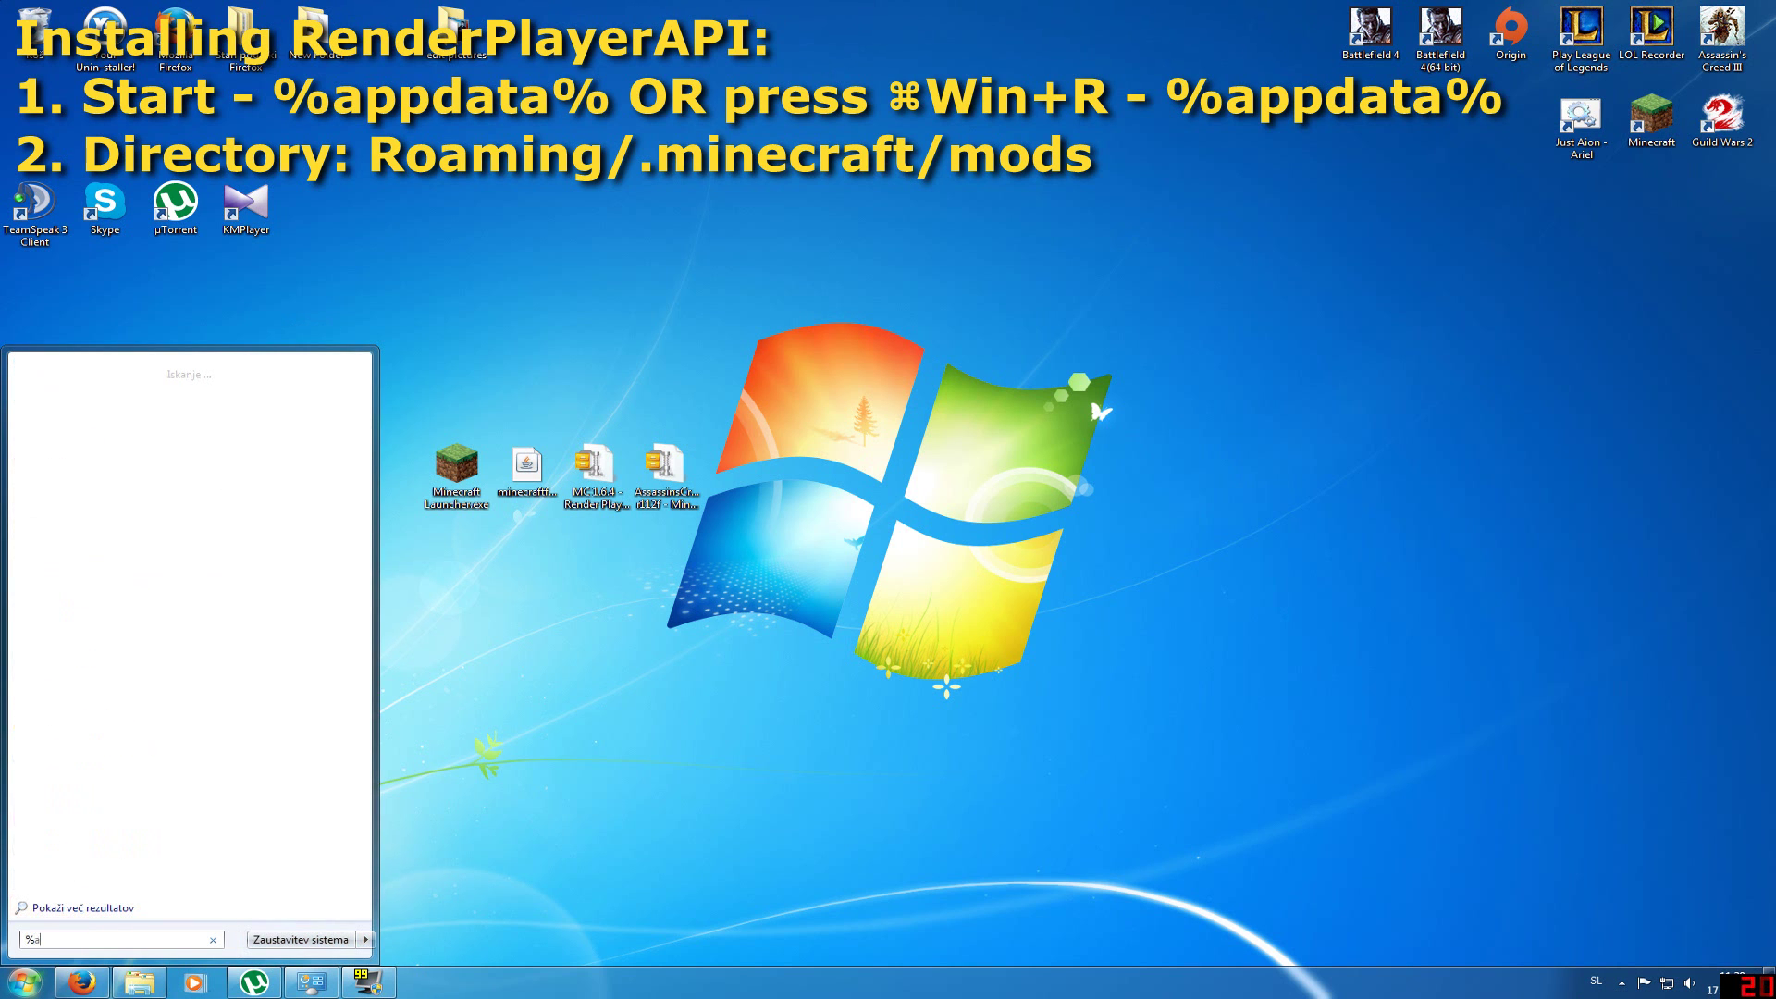
type("pp%")
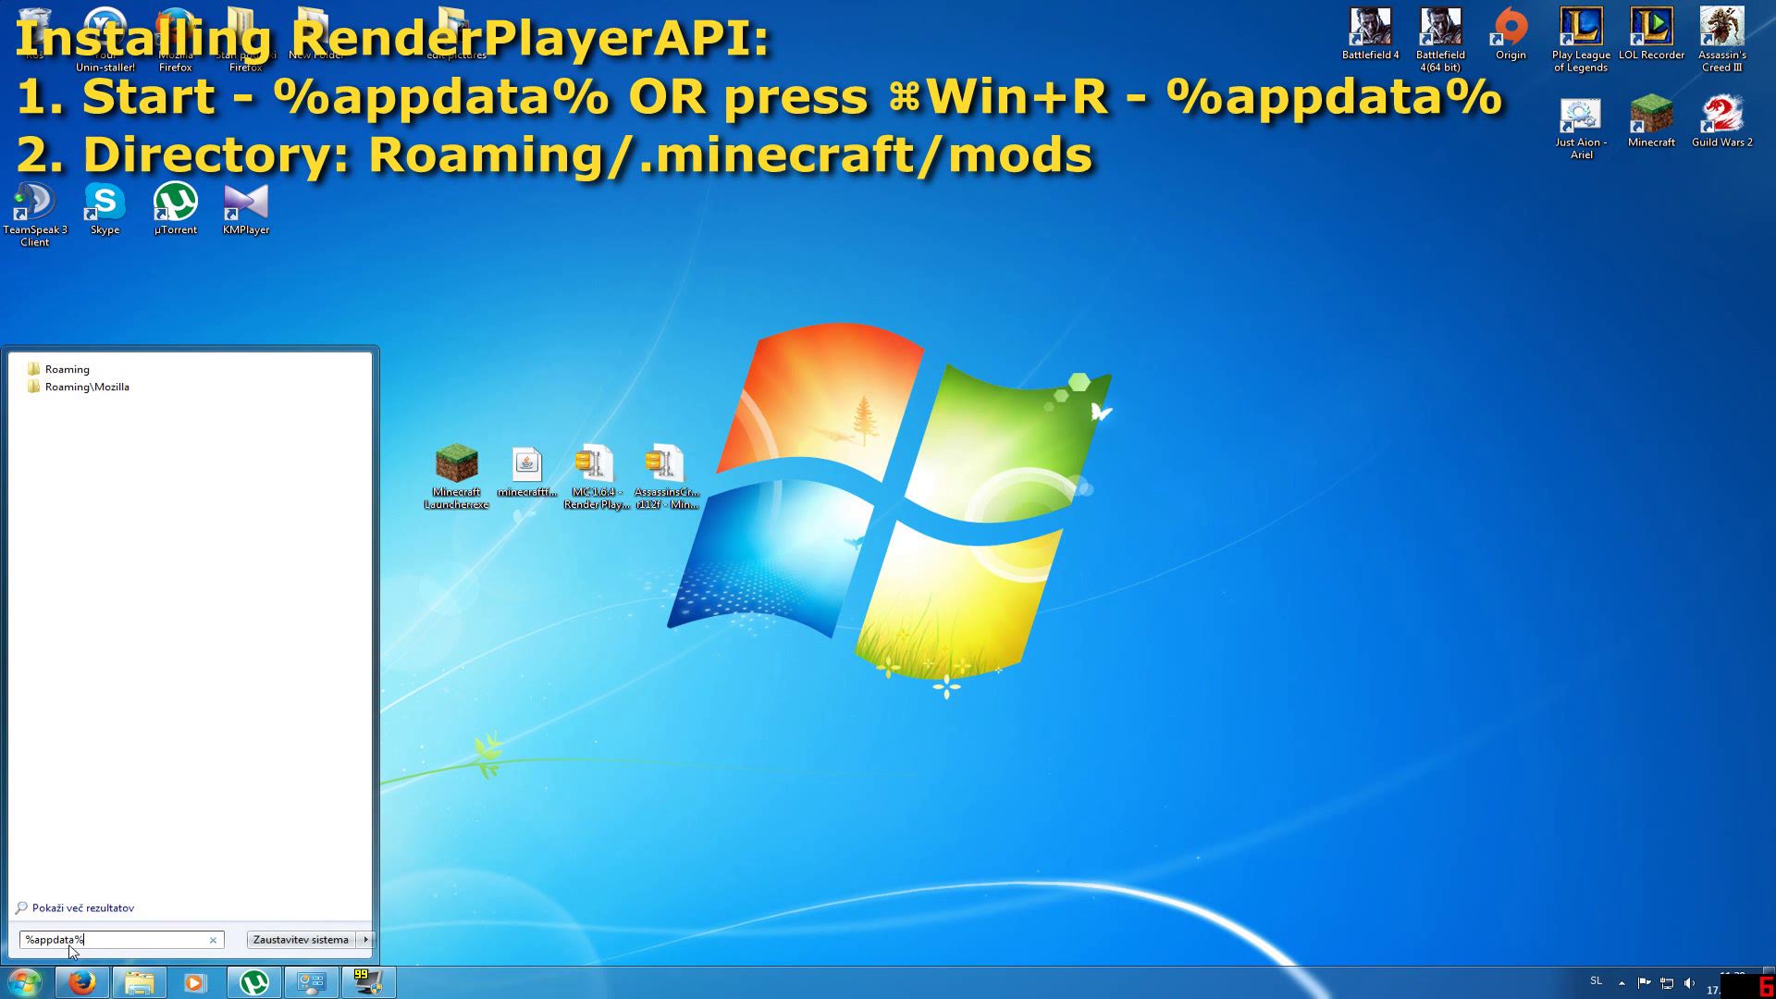
key("Return")
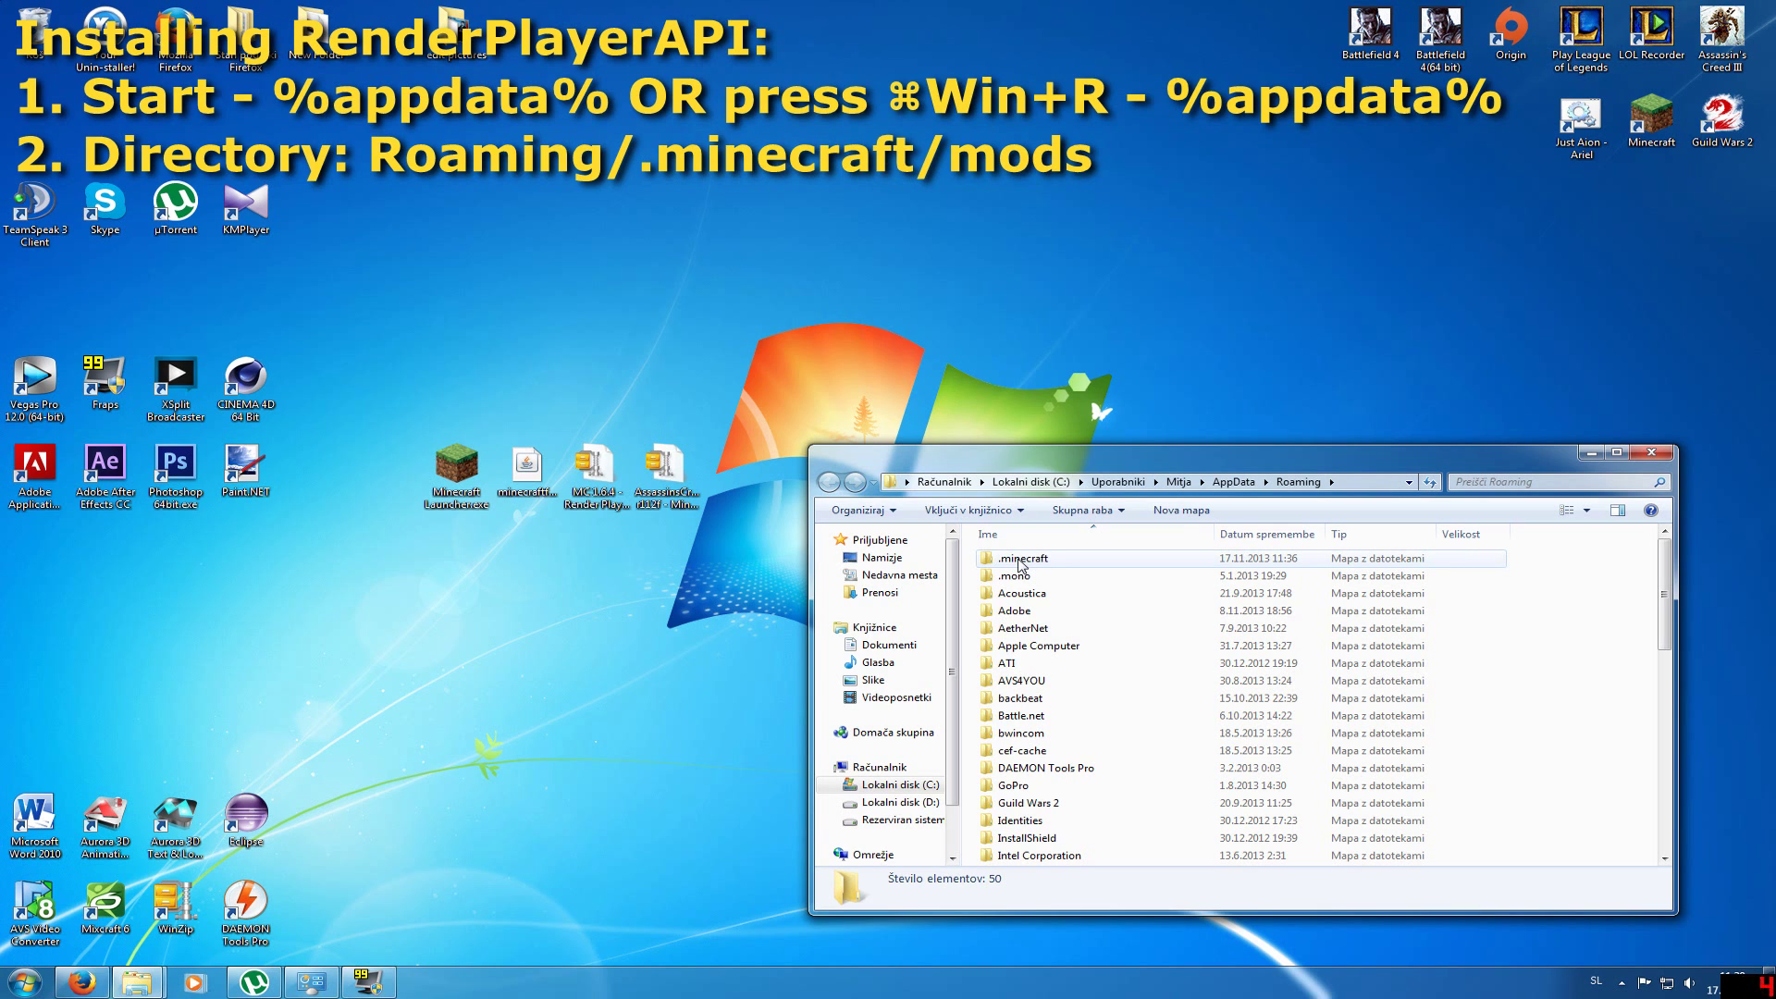
double_click(1021, 561)
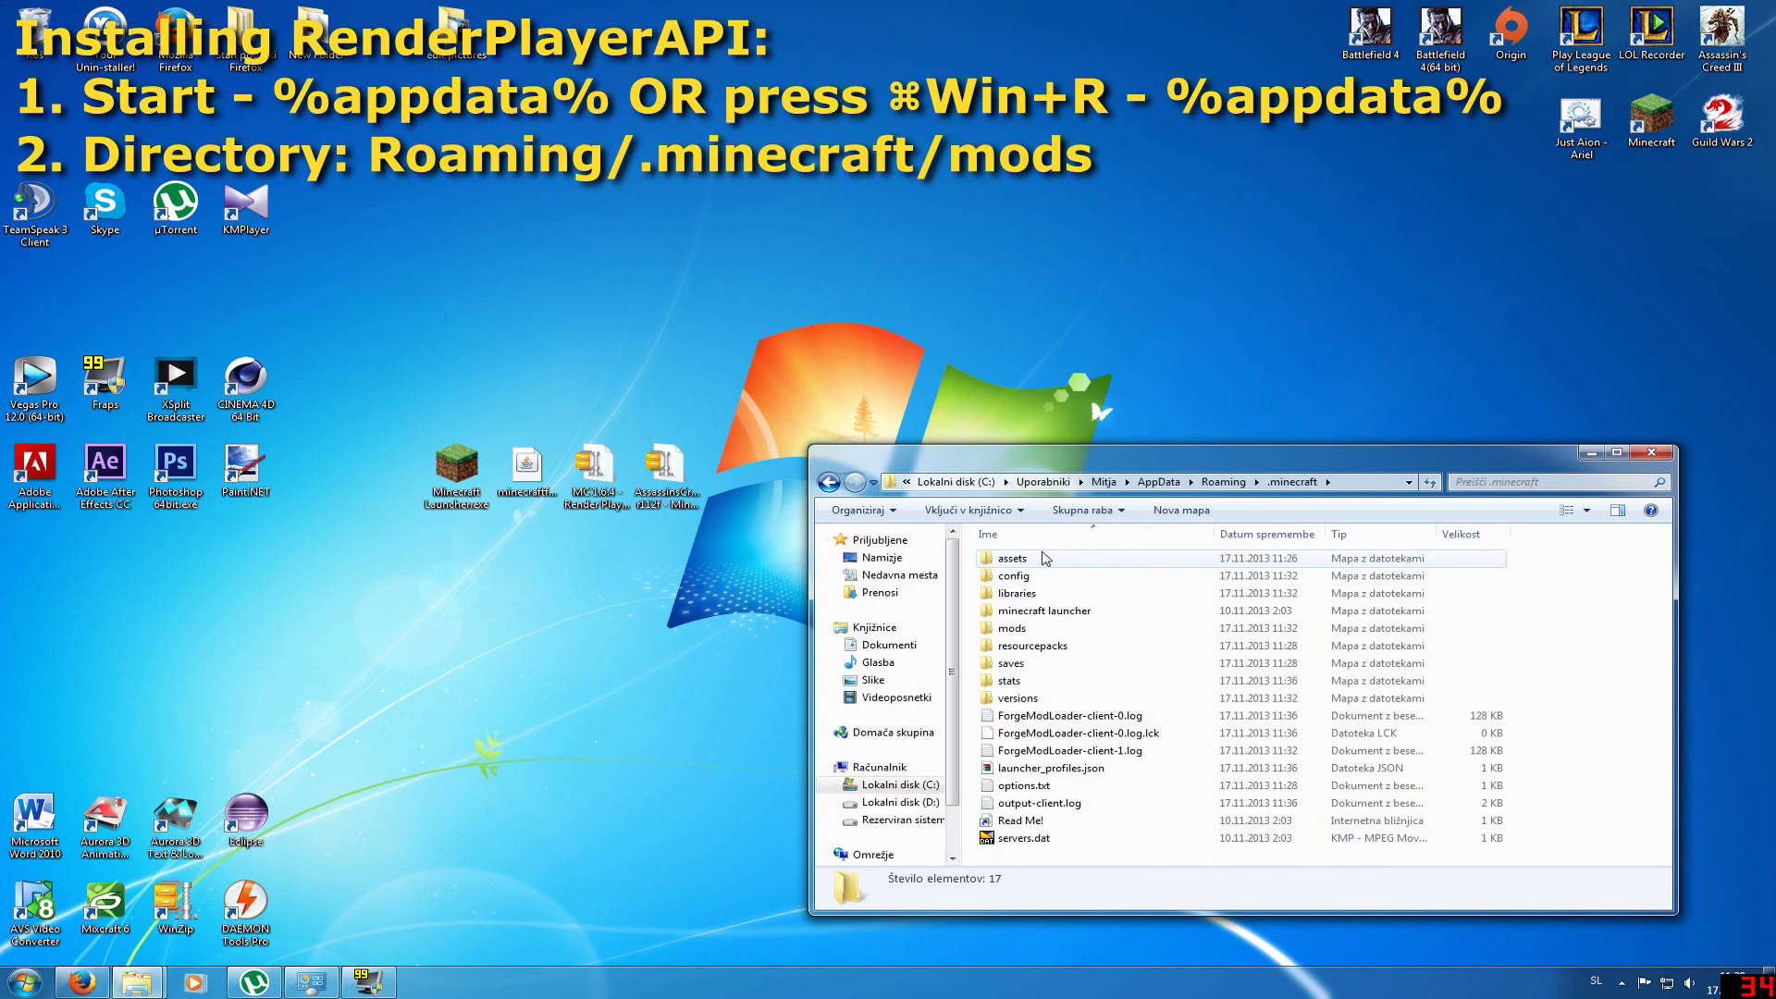
double_click(1014, 635)
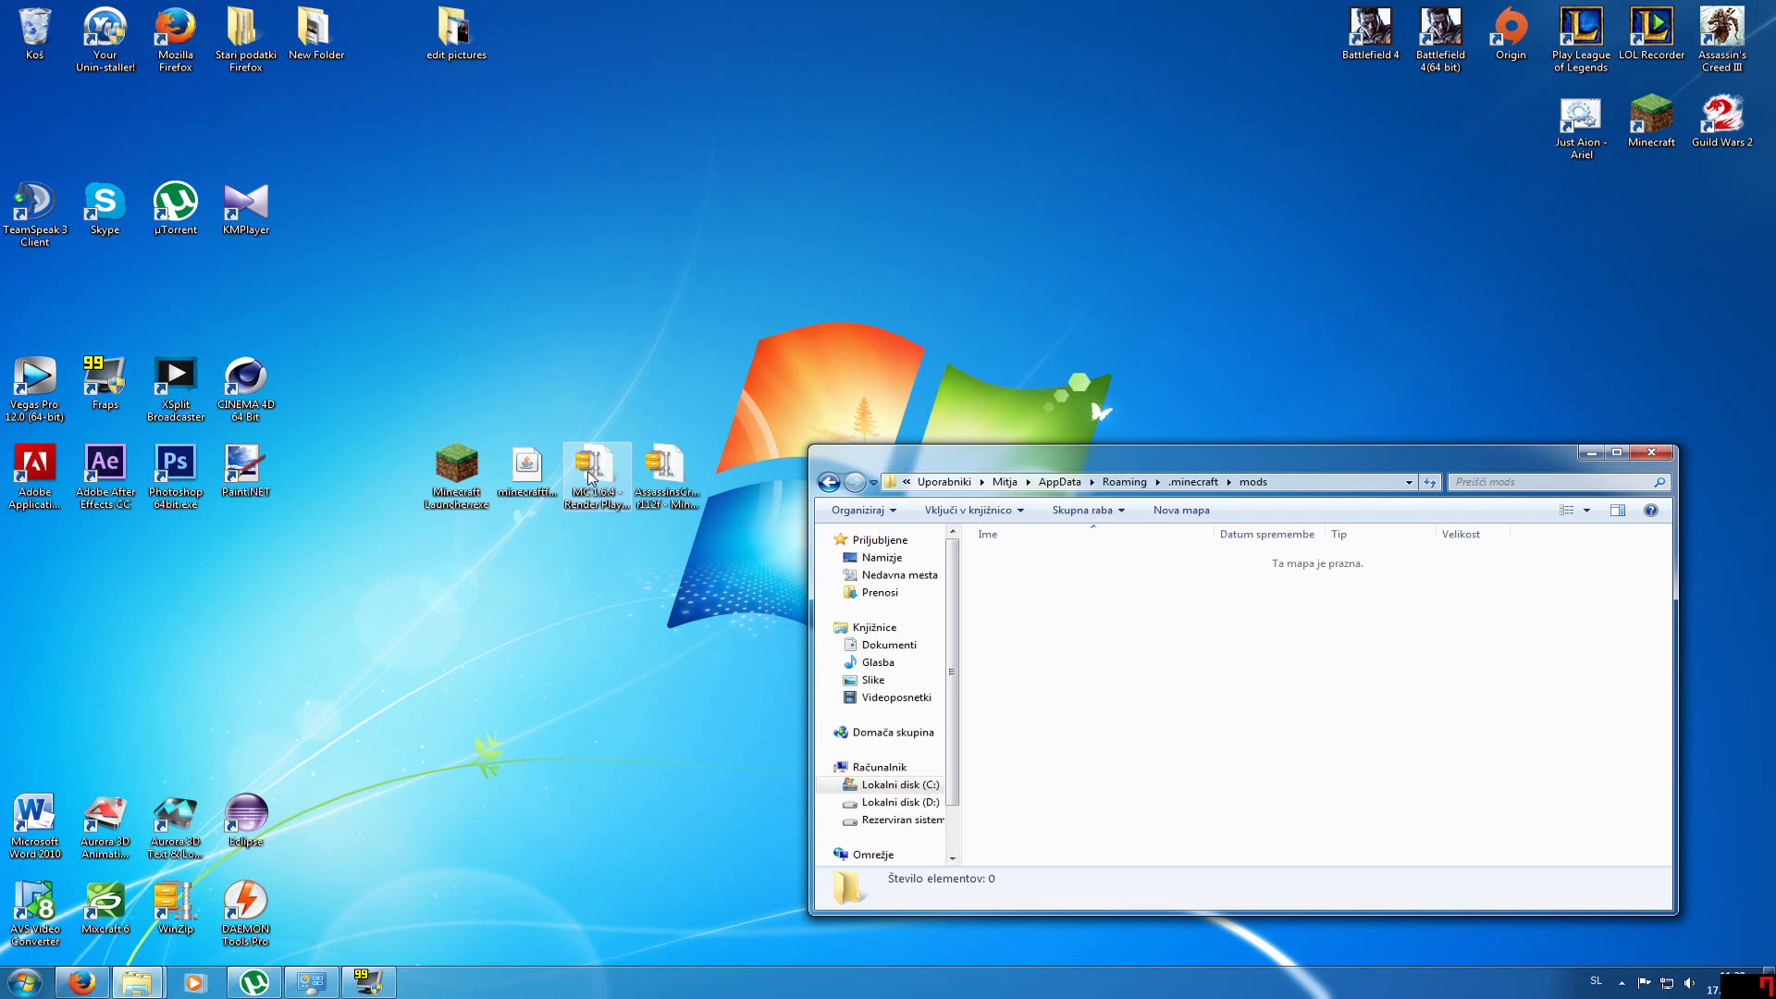
Step: Copy RenderPlayerAPI.jar from the Render Player API archive into the mods folder, then close WinZip
double_click(589, 476)
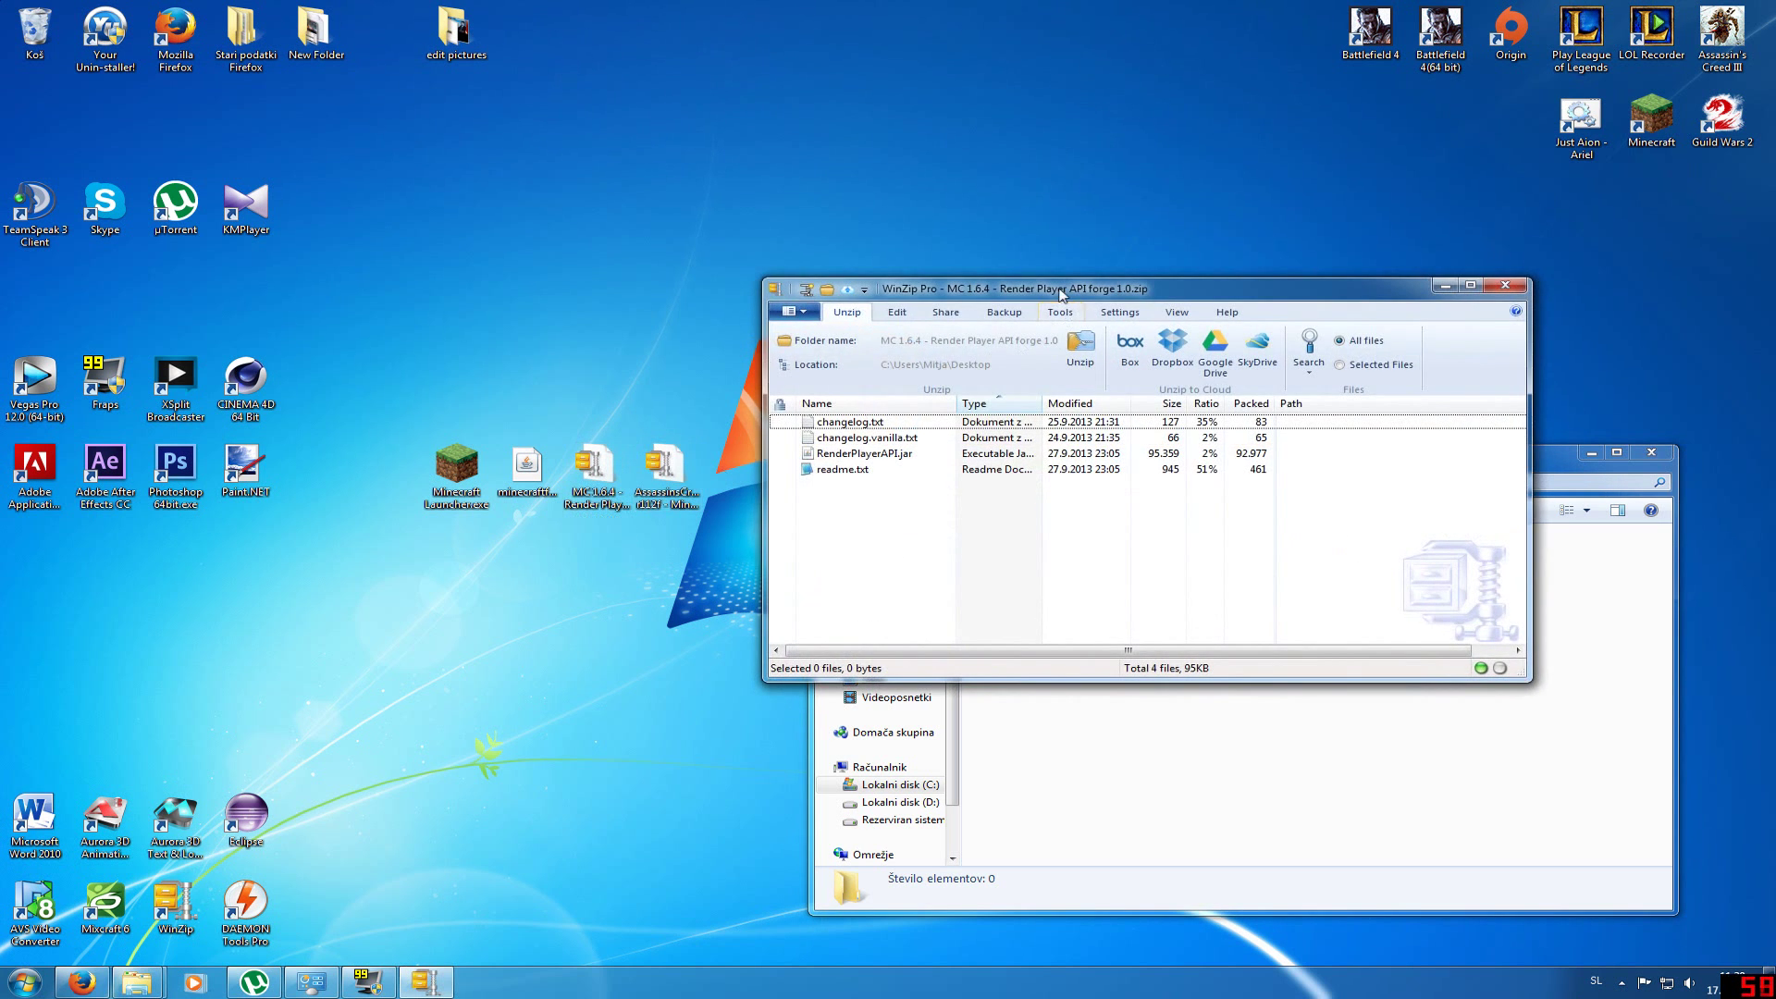
left_click_drag(1062, 289, 278, 333)
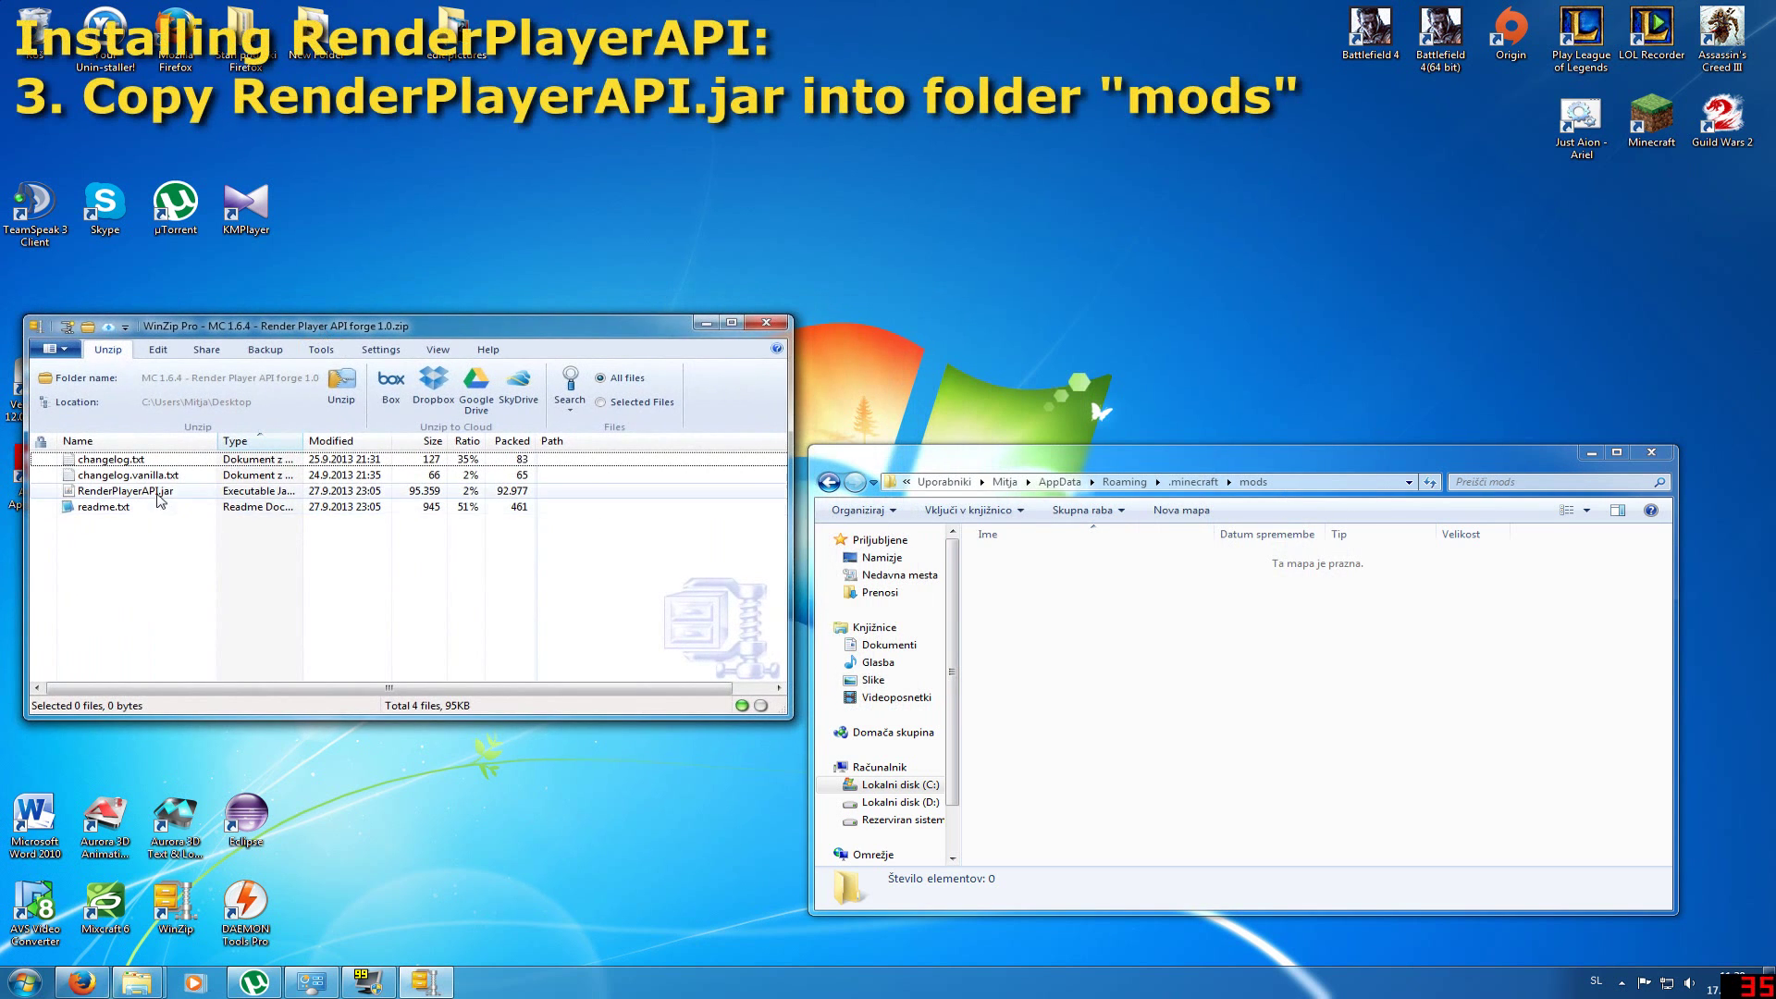
left_click(144, 495)
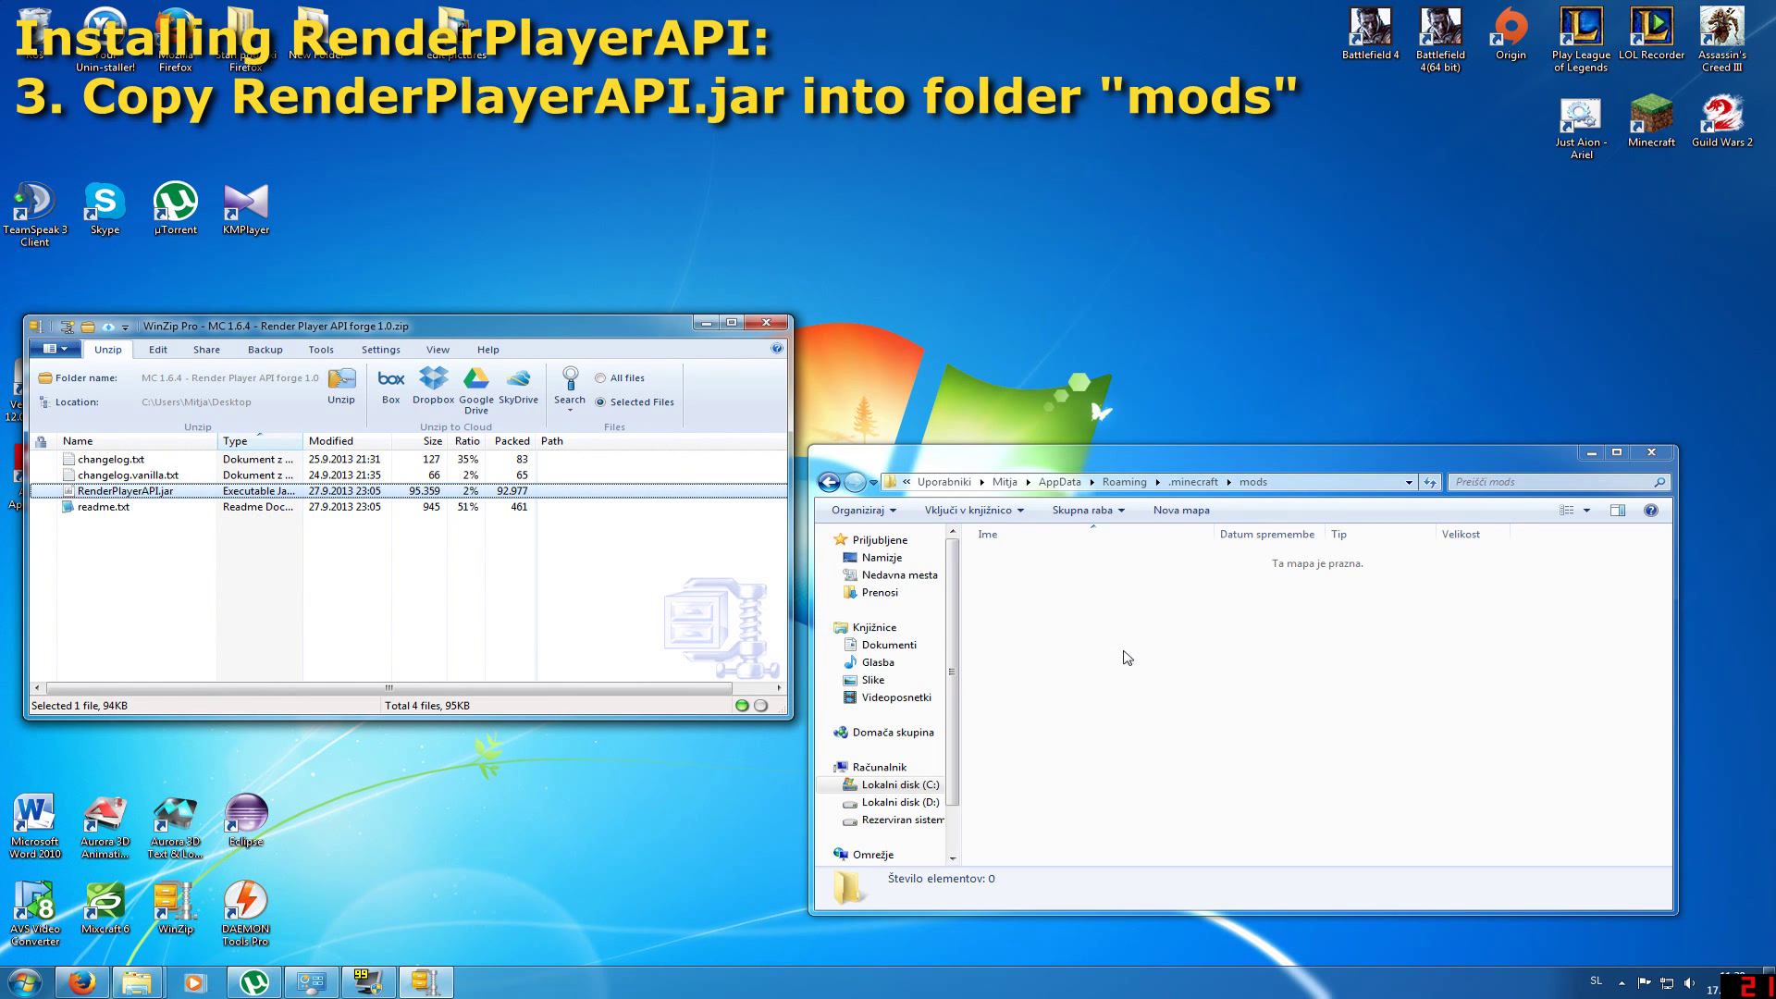
left_click(762, 325)
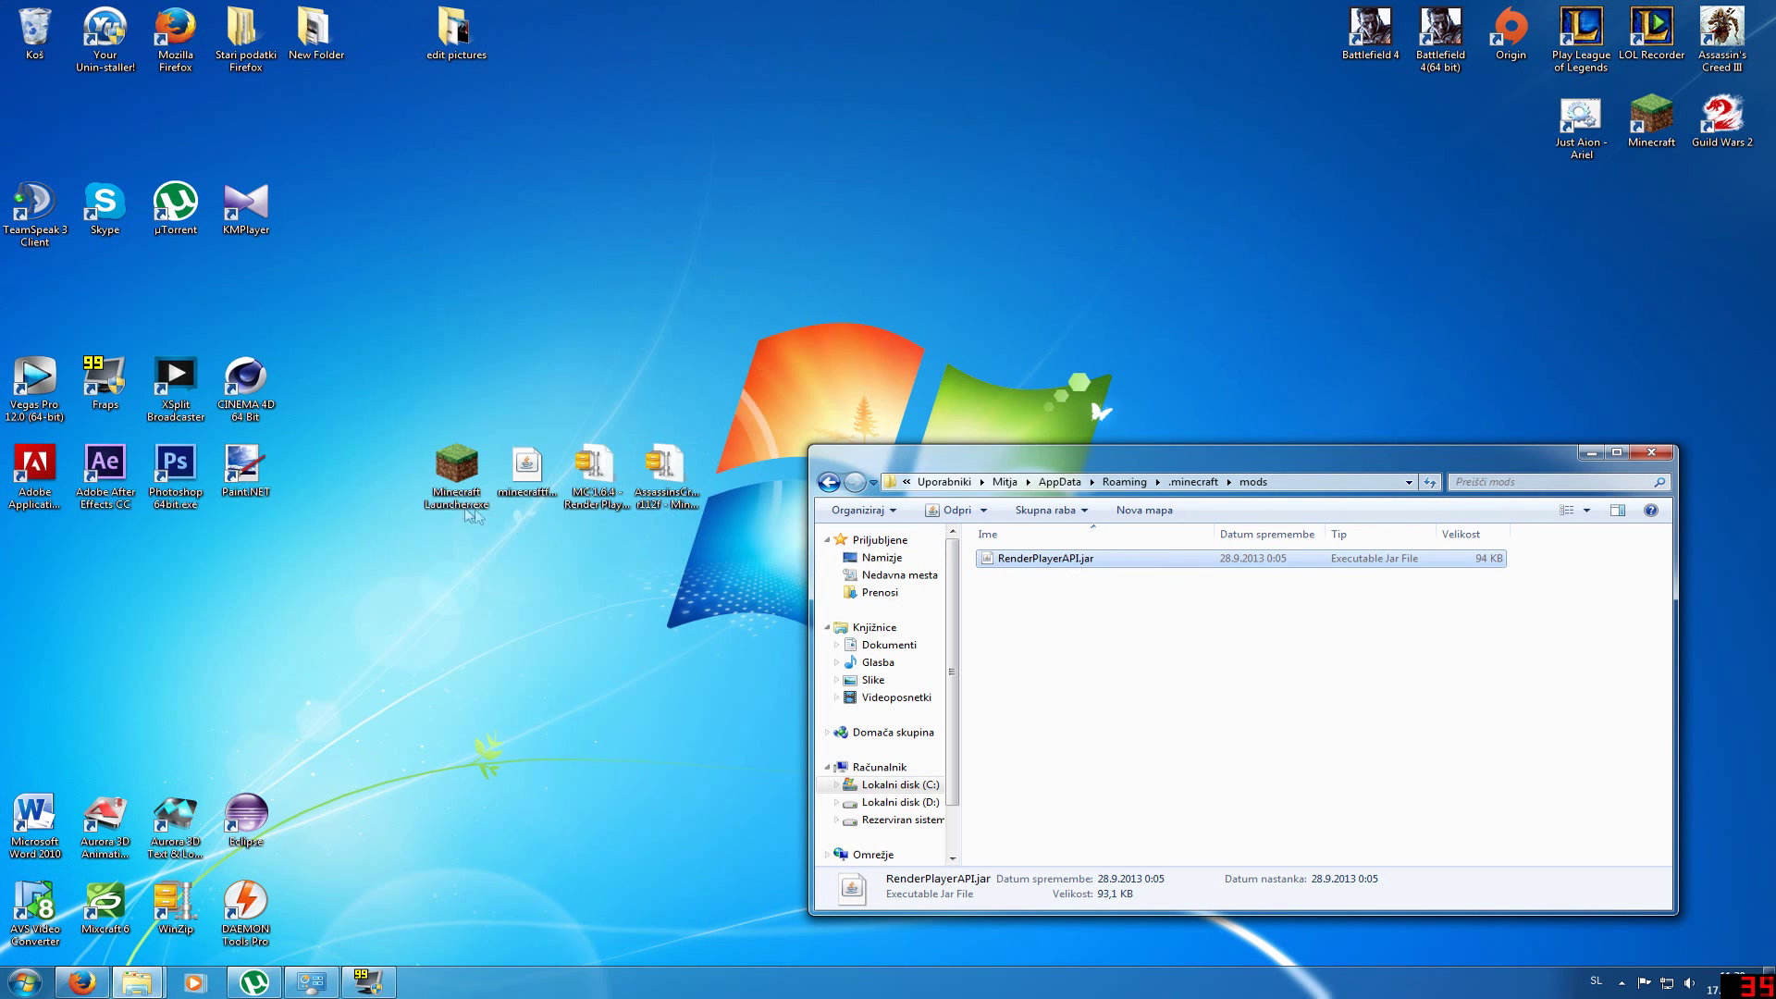
double_click(453, 470)
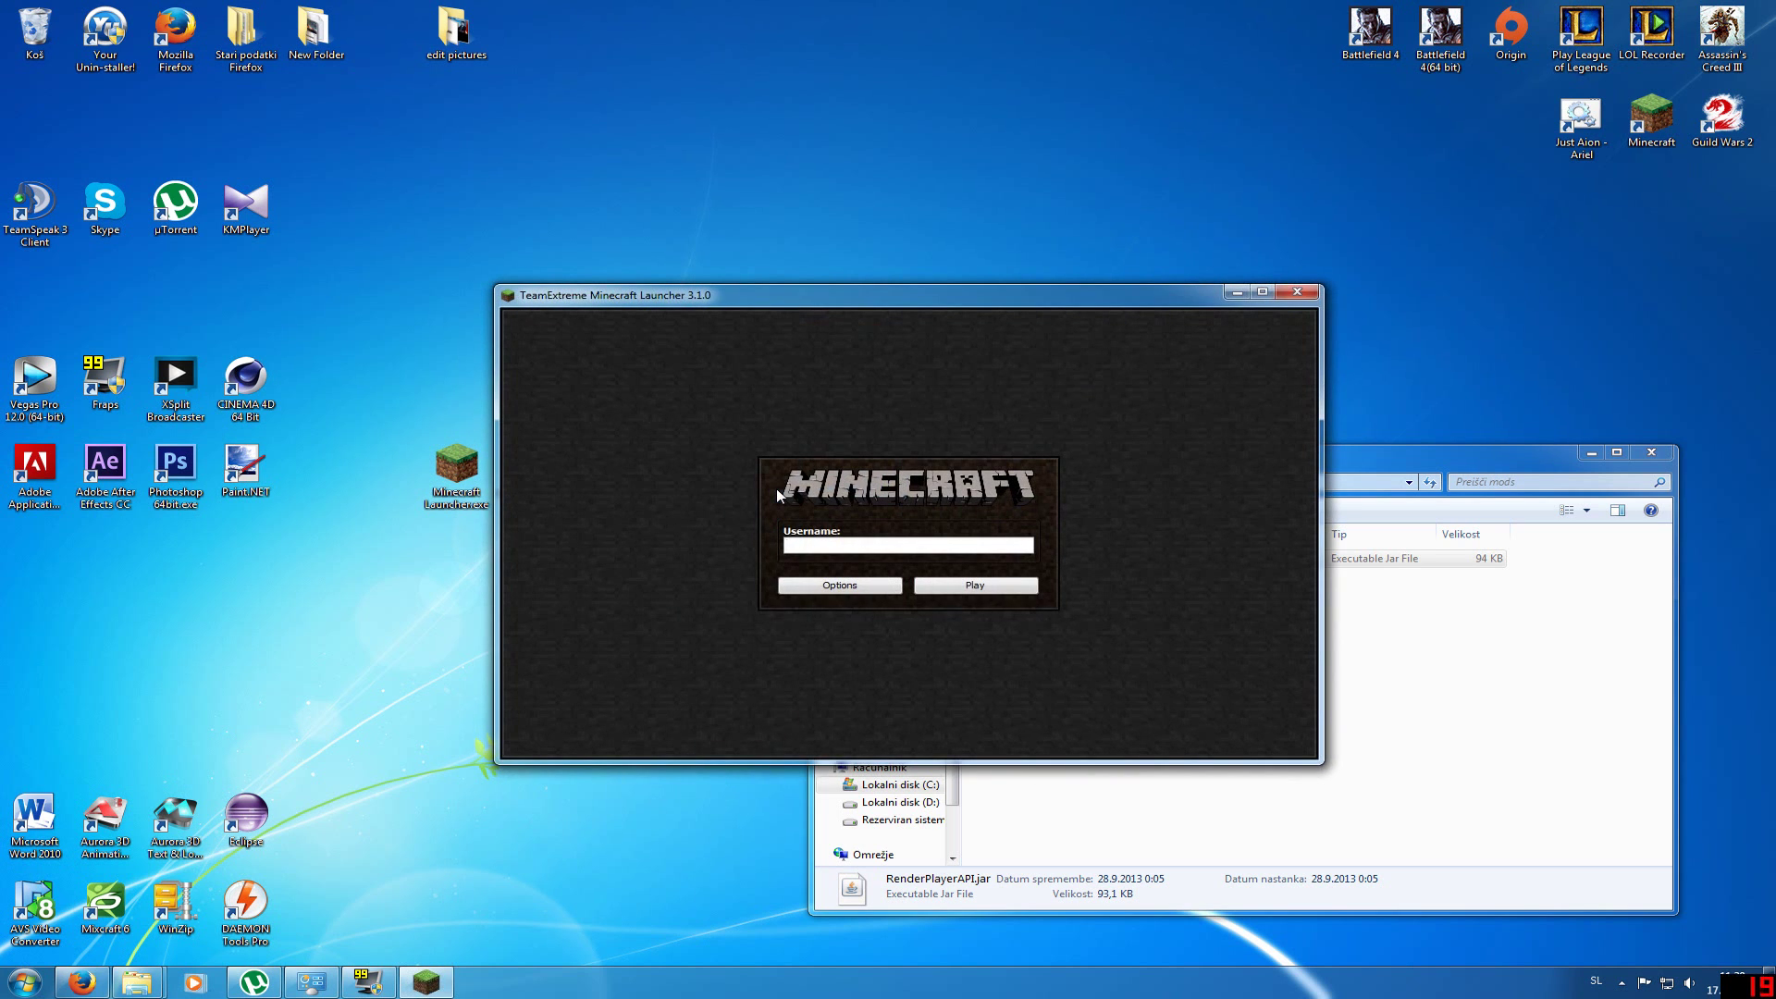
type("cq")
left_click(944, 583)
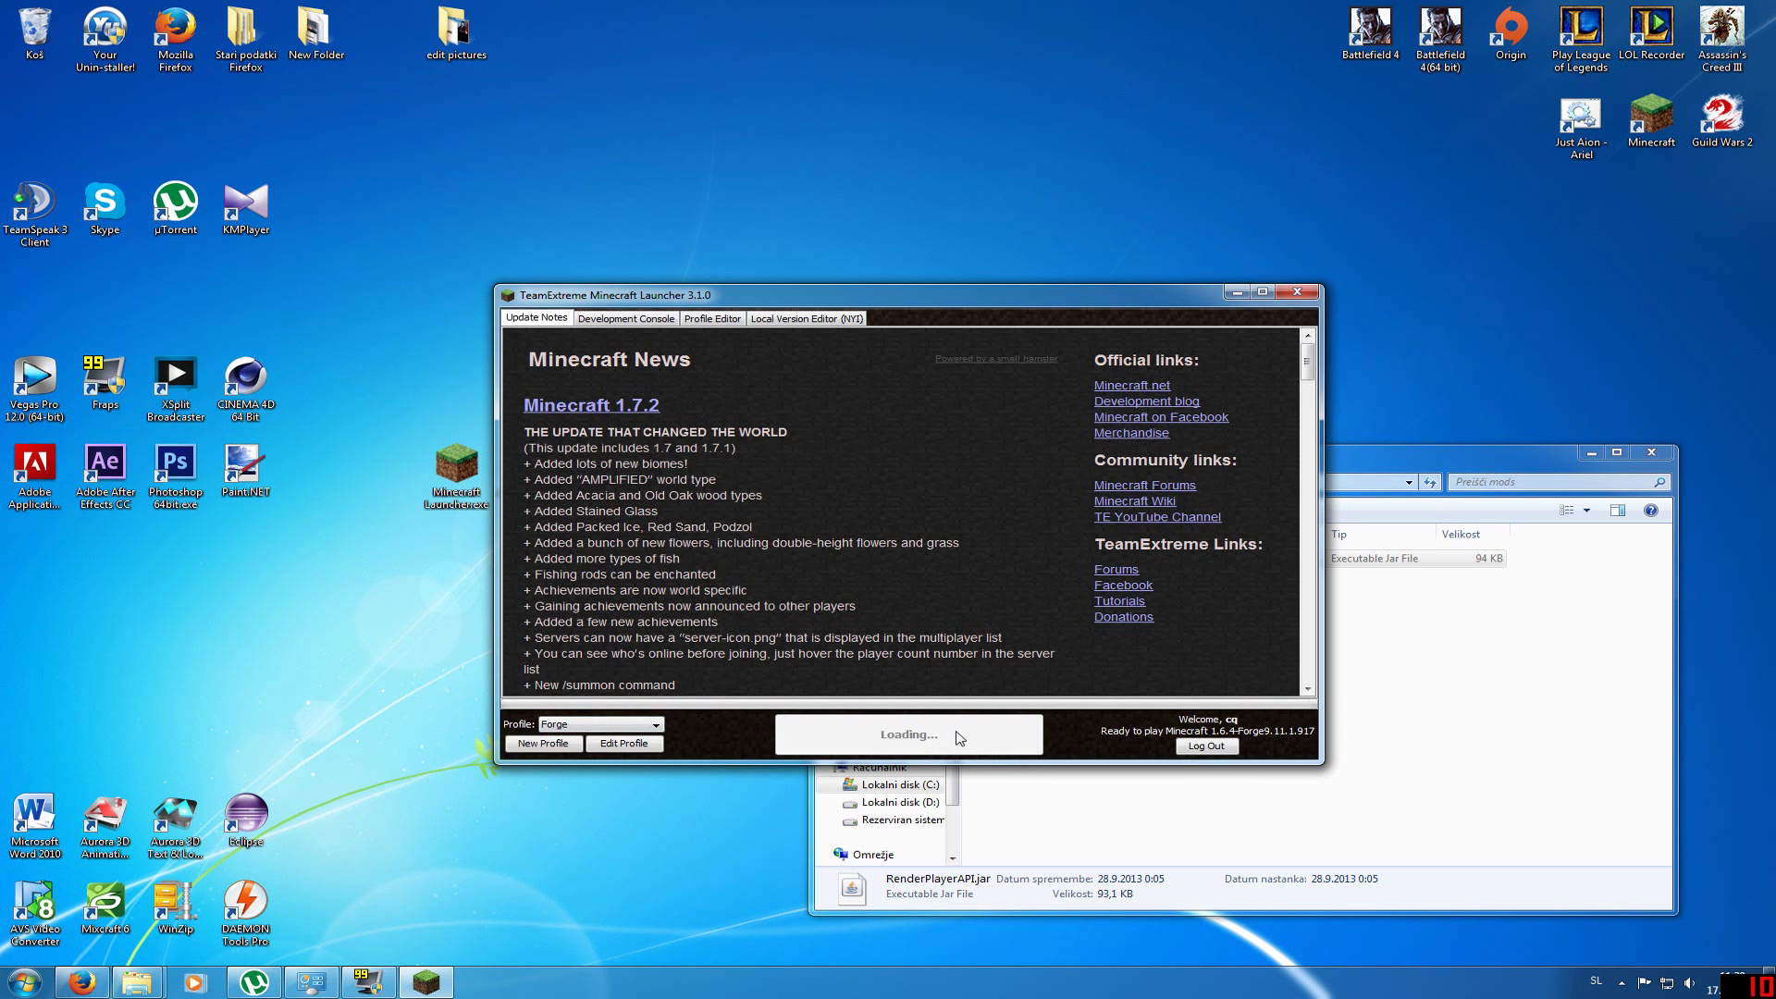
left_click(837, 726)
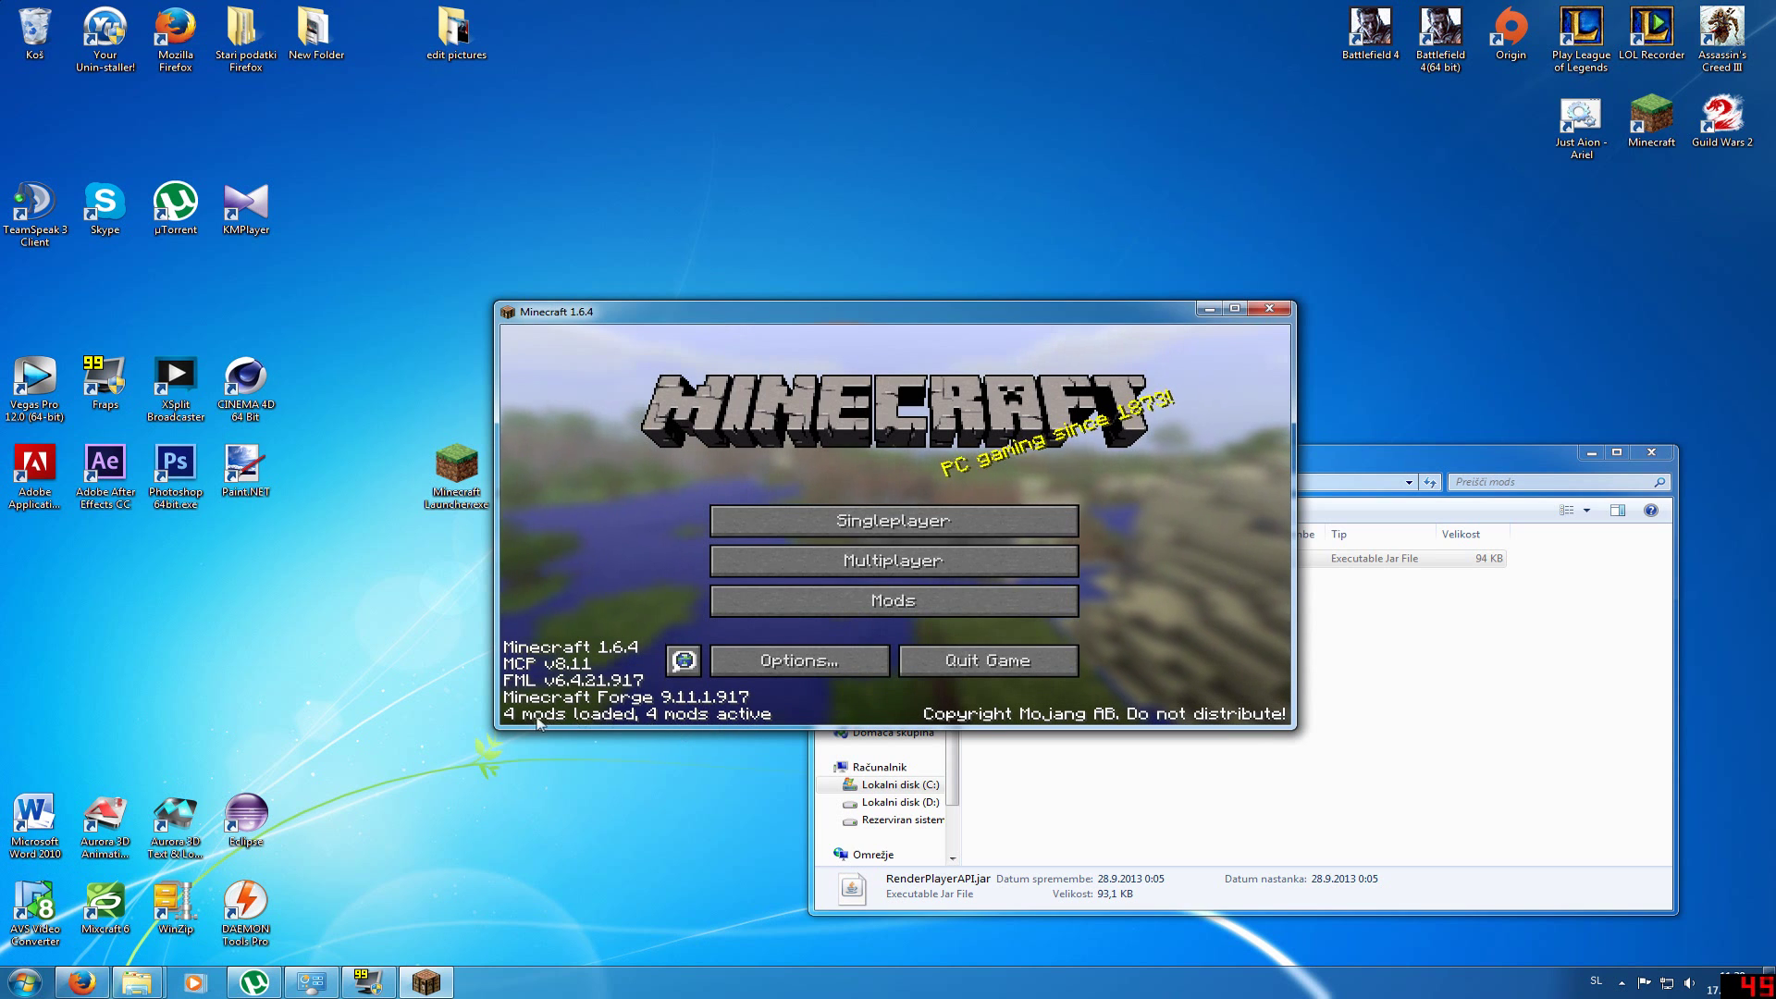
left_click(846, 600)
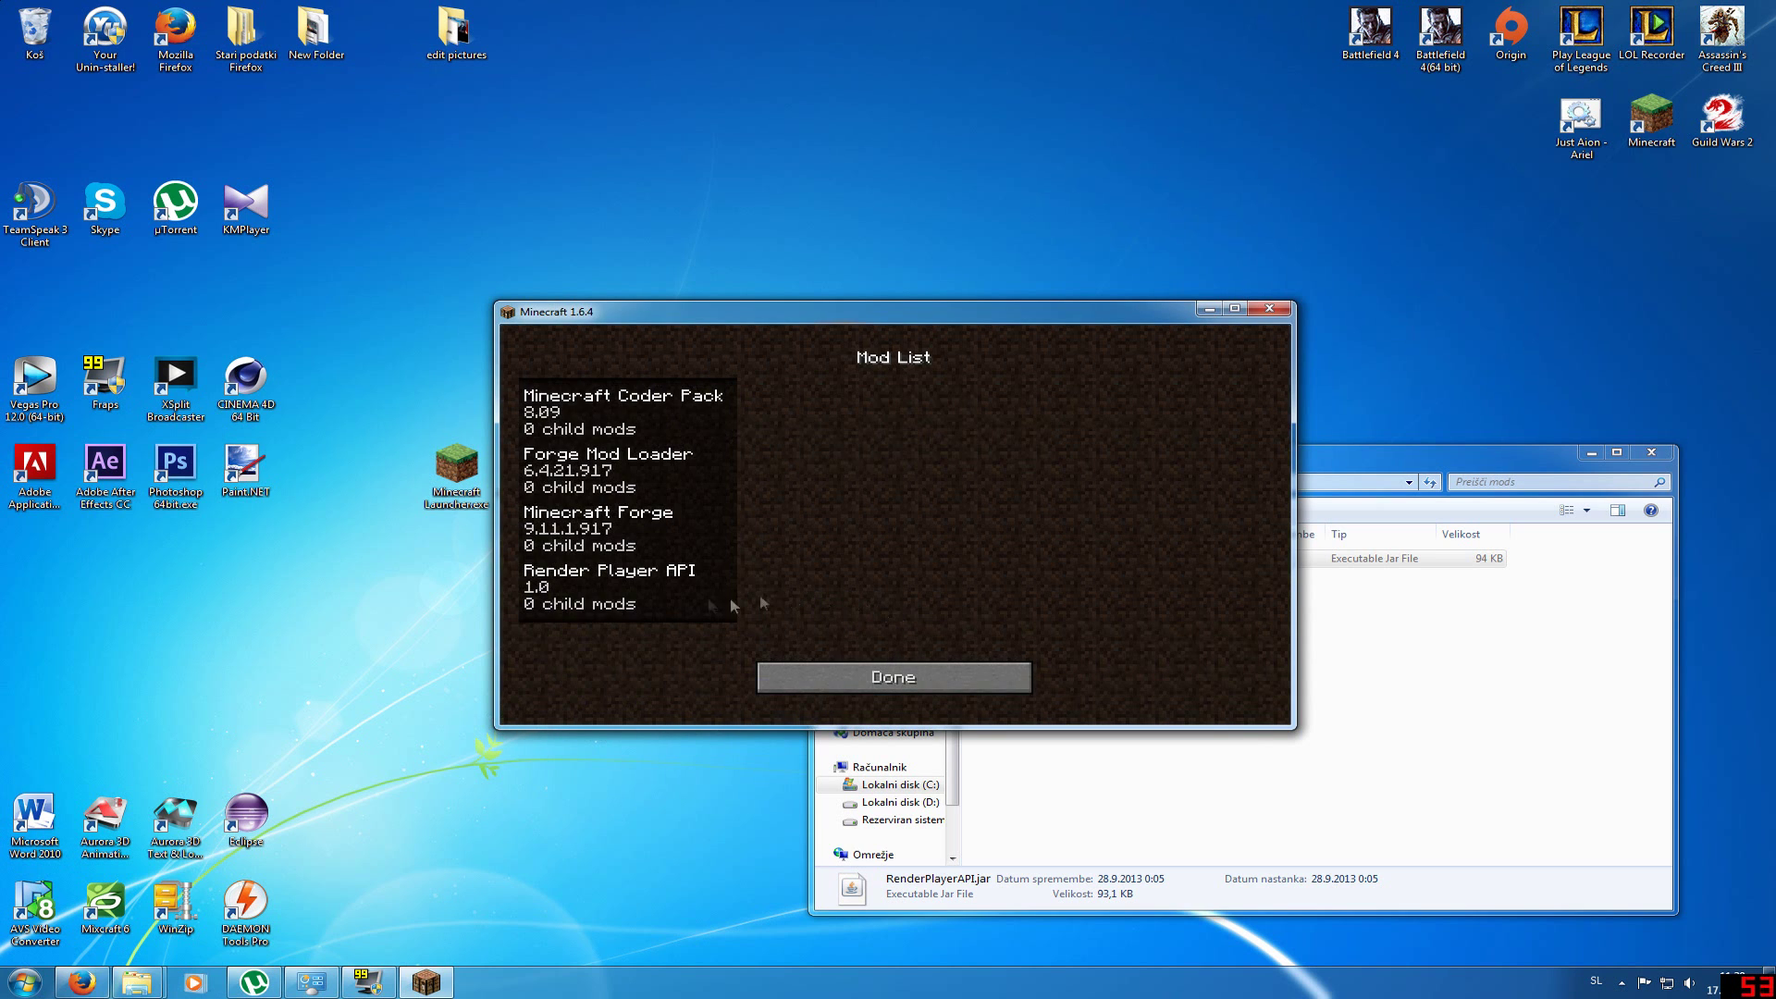
left_click(602, 588)
left_click(895, 679)
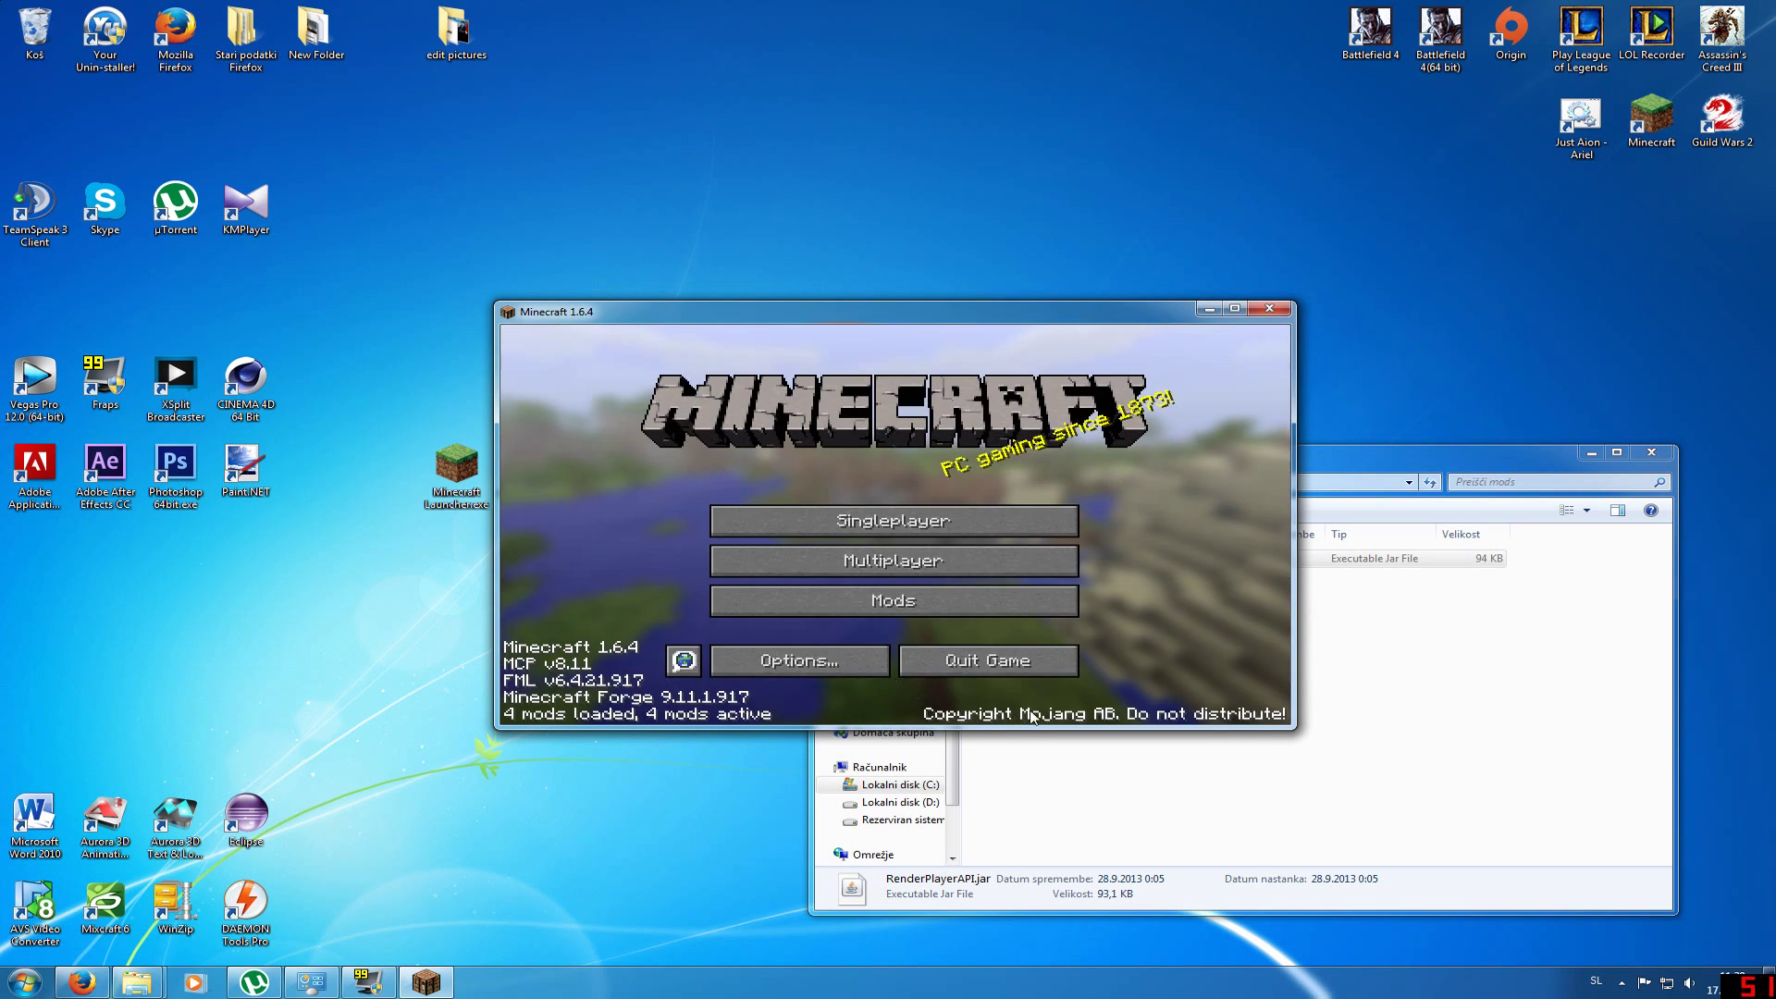
left_click(984, 662)
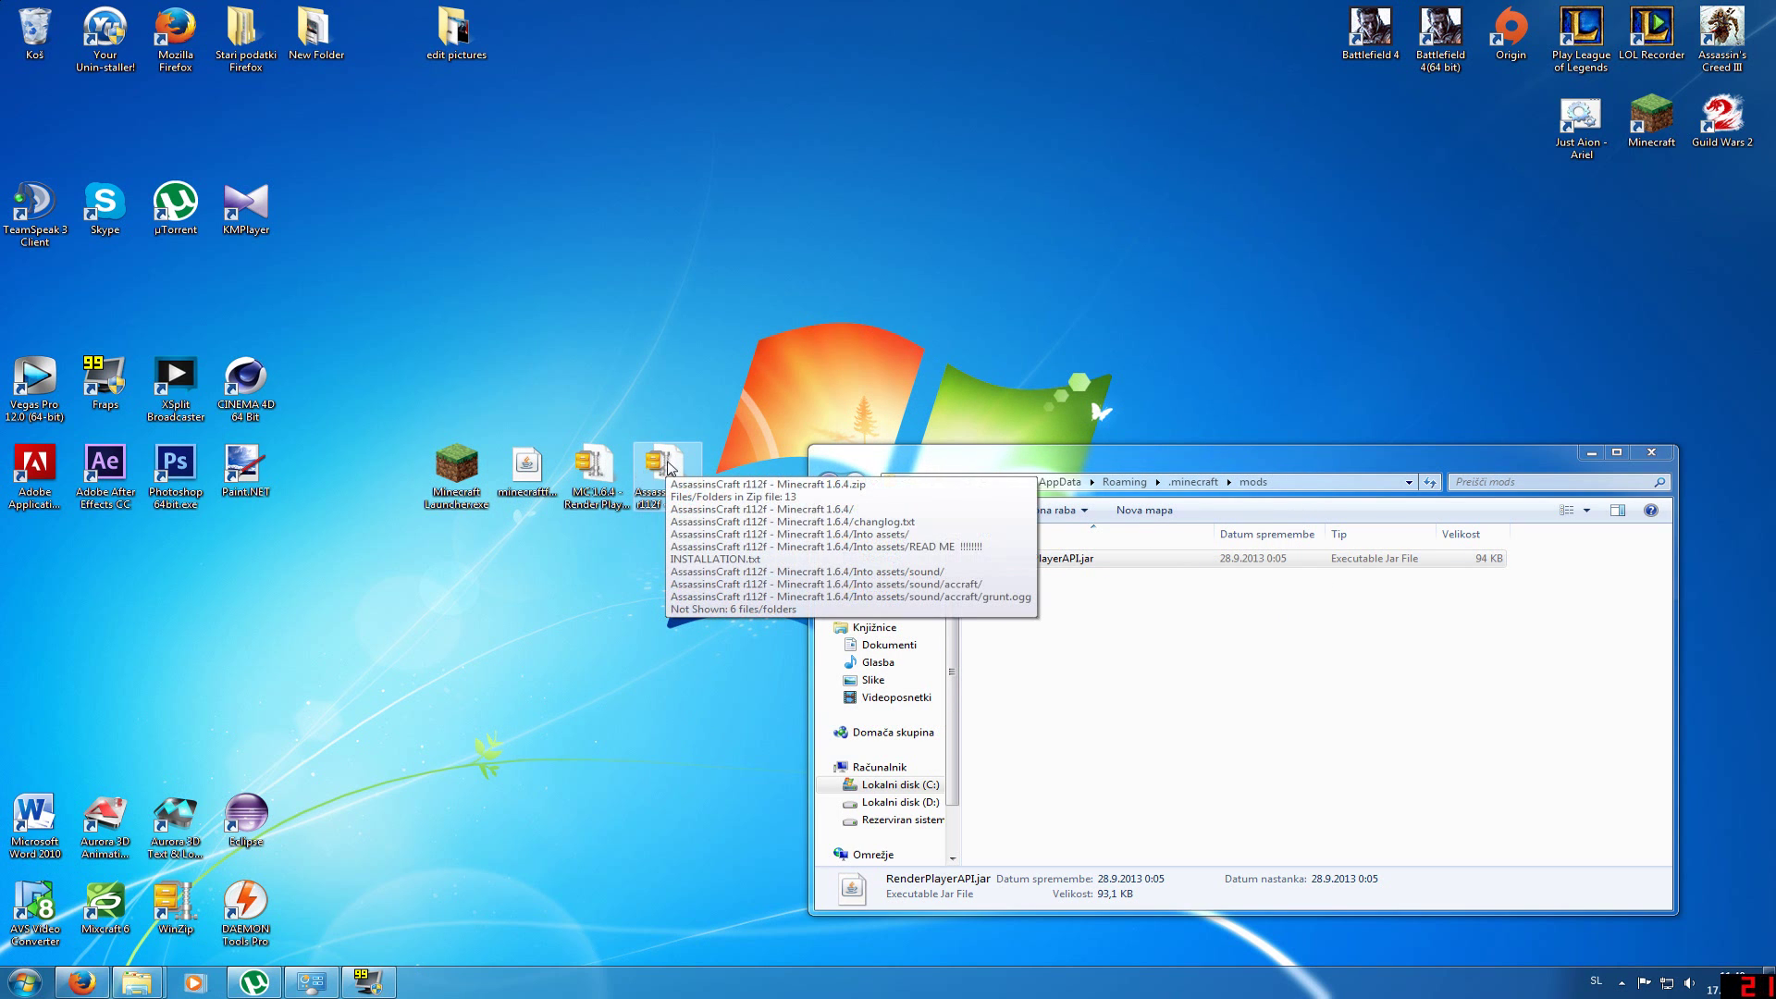
Step: Open the AssassinsCraft archive's Into mods folder and drag AssassinCraft r112f.zip into .minecraft\mods
left_click(685, 476)
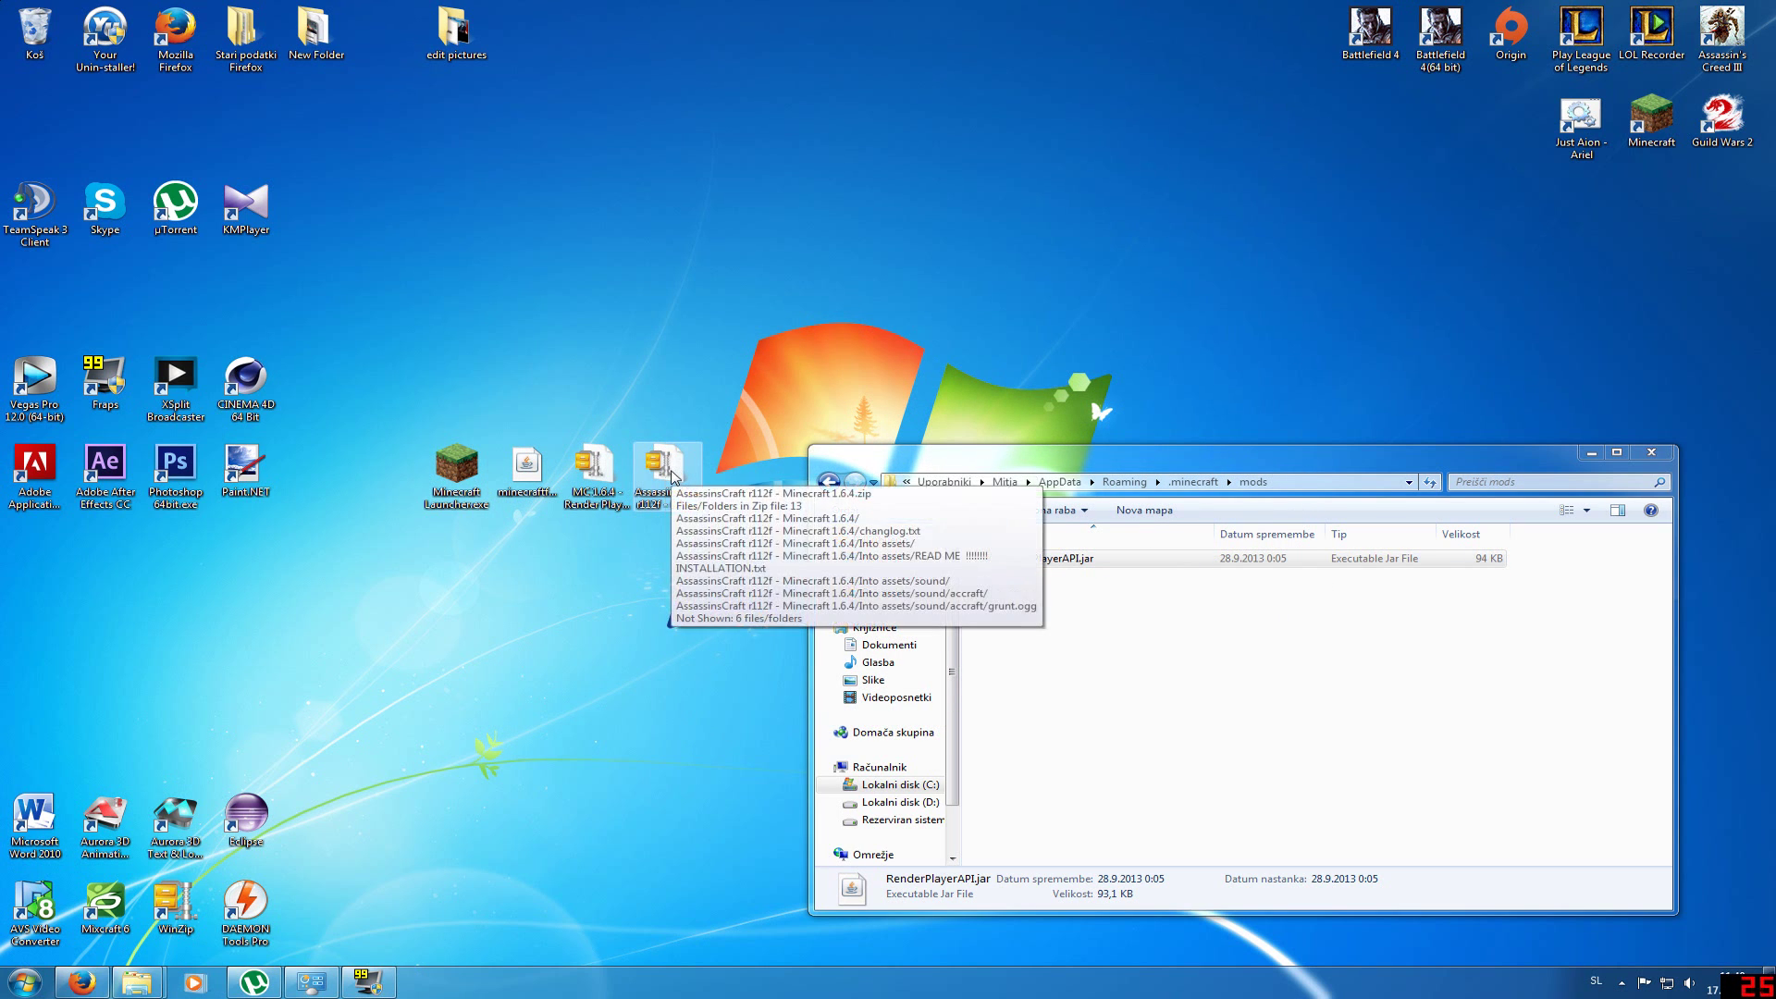
double_click(672, 478)
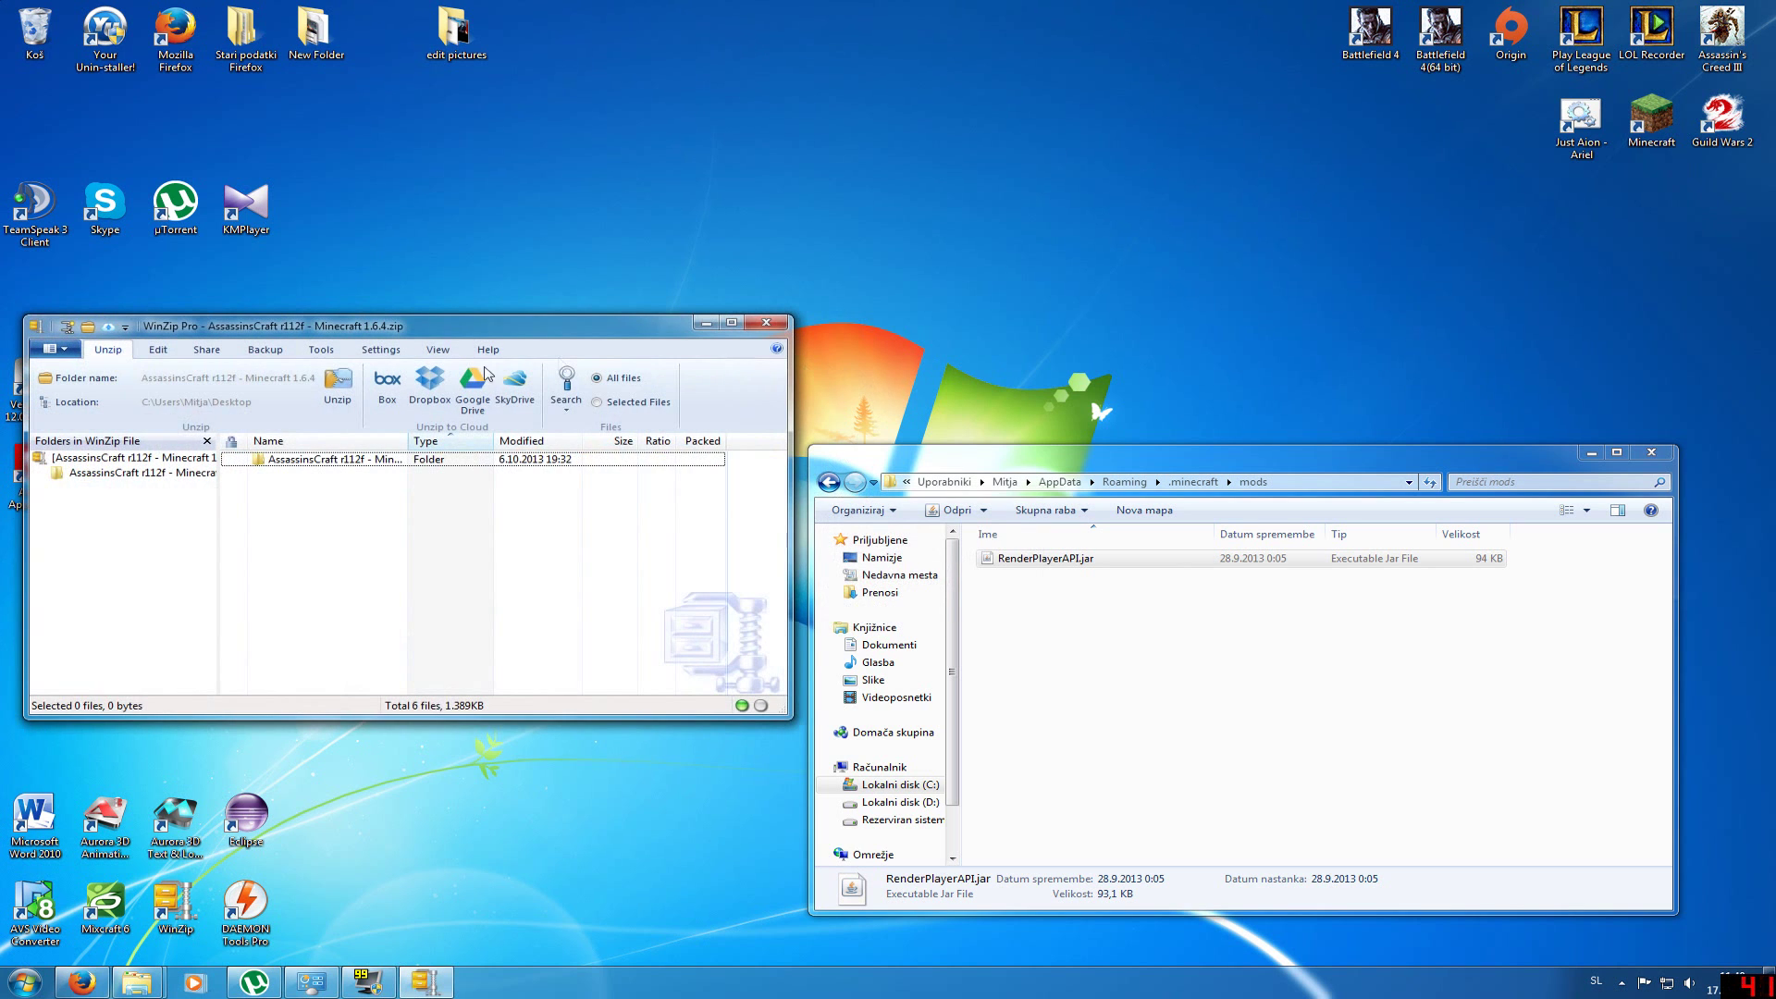
double_click(305, 462)
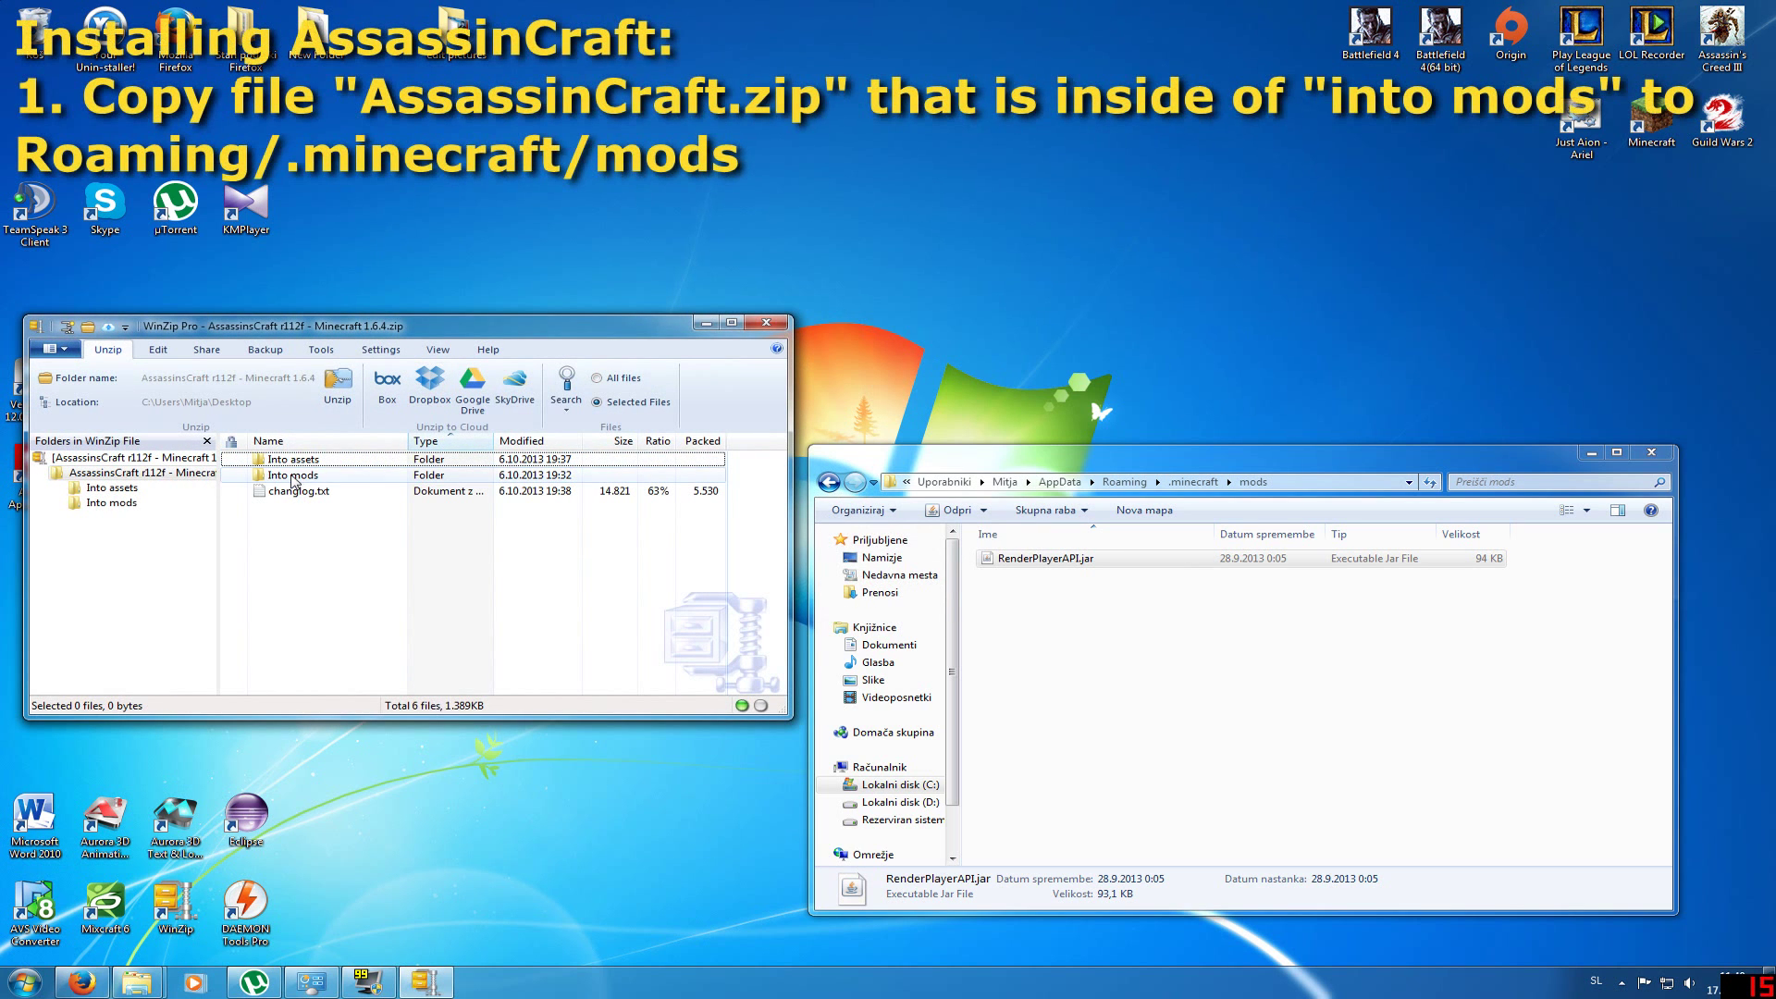
double_click(292, 475)
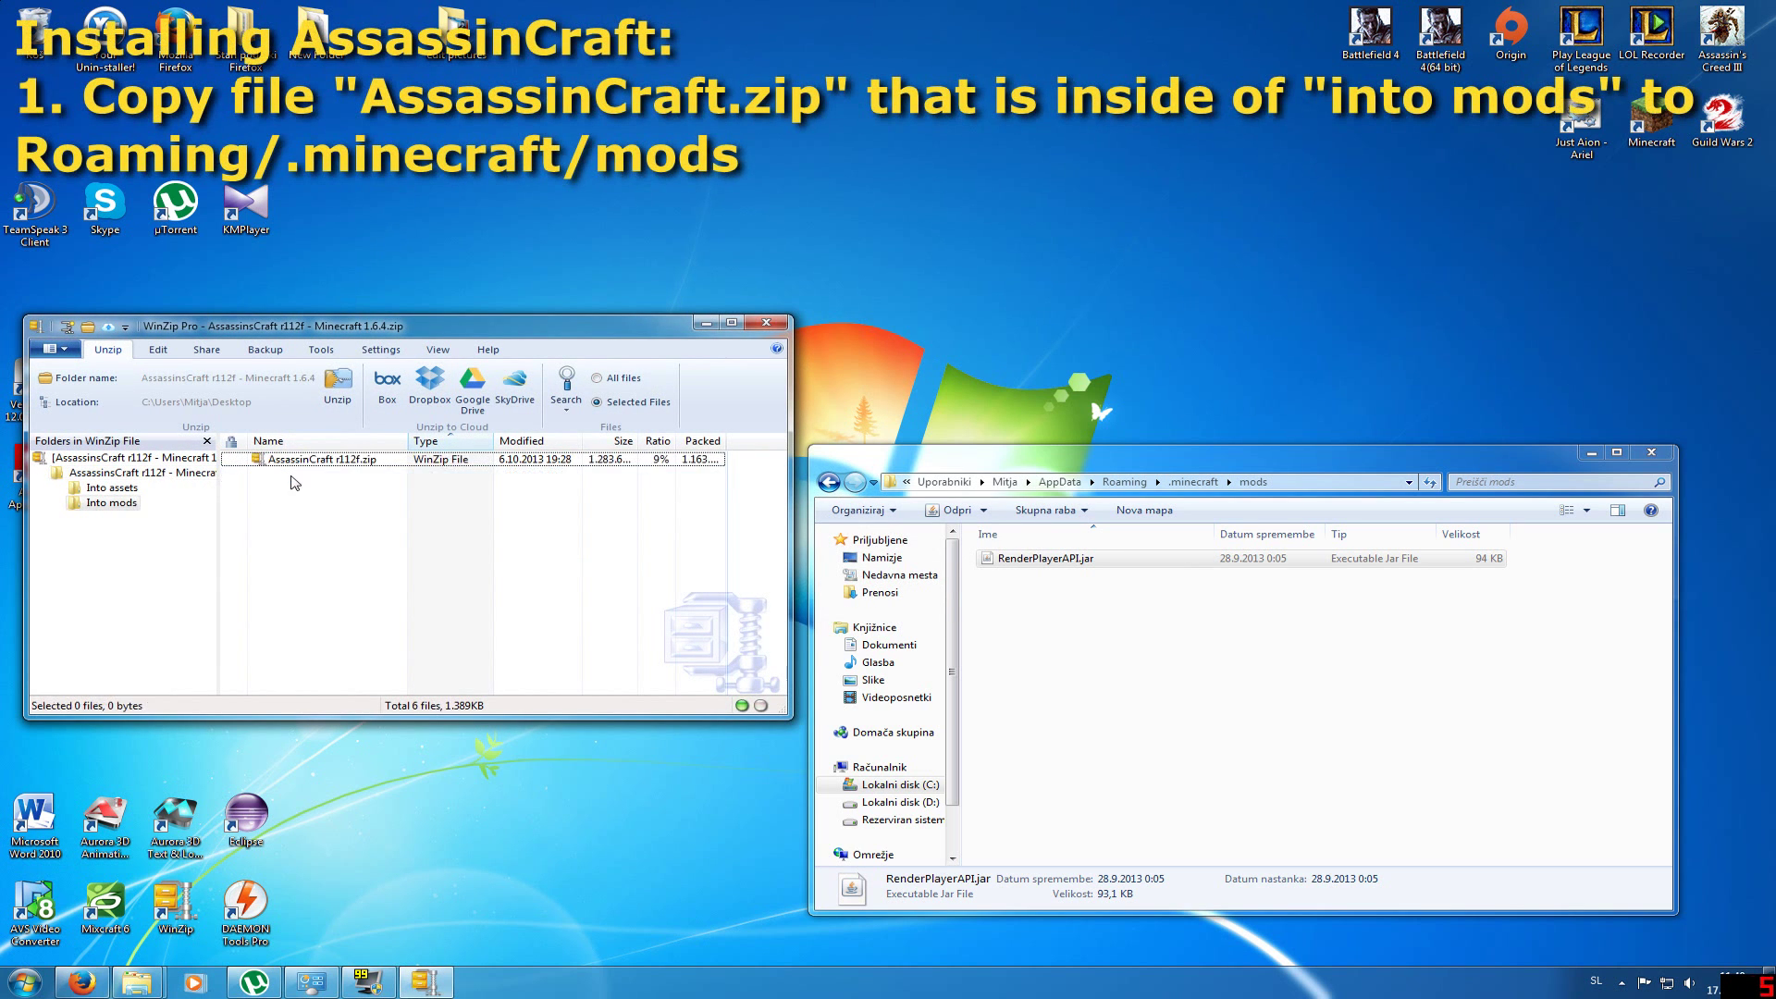
mouse_move(444, 558)
left_mouse_down()
mouse_move(239, 449)
mouse_move(433, 530)
mouse_move(1352, 702)
left_mouse_up()
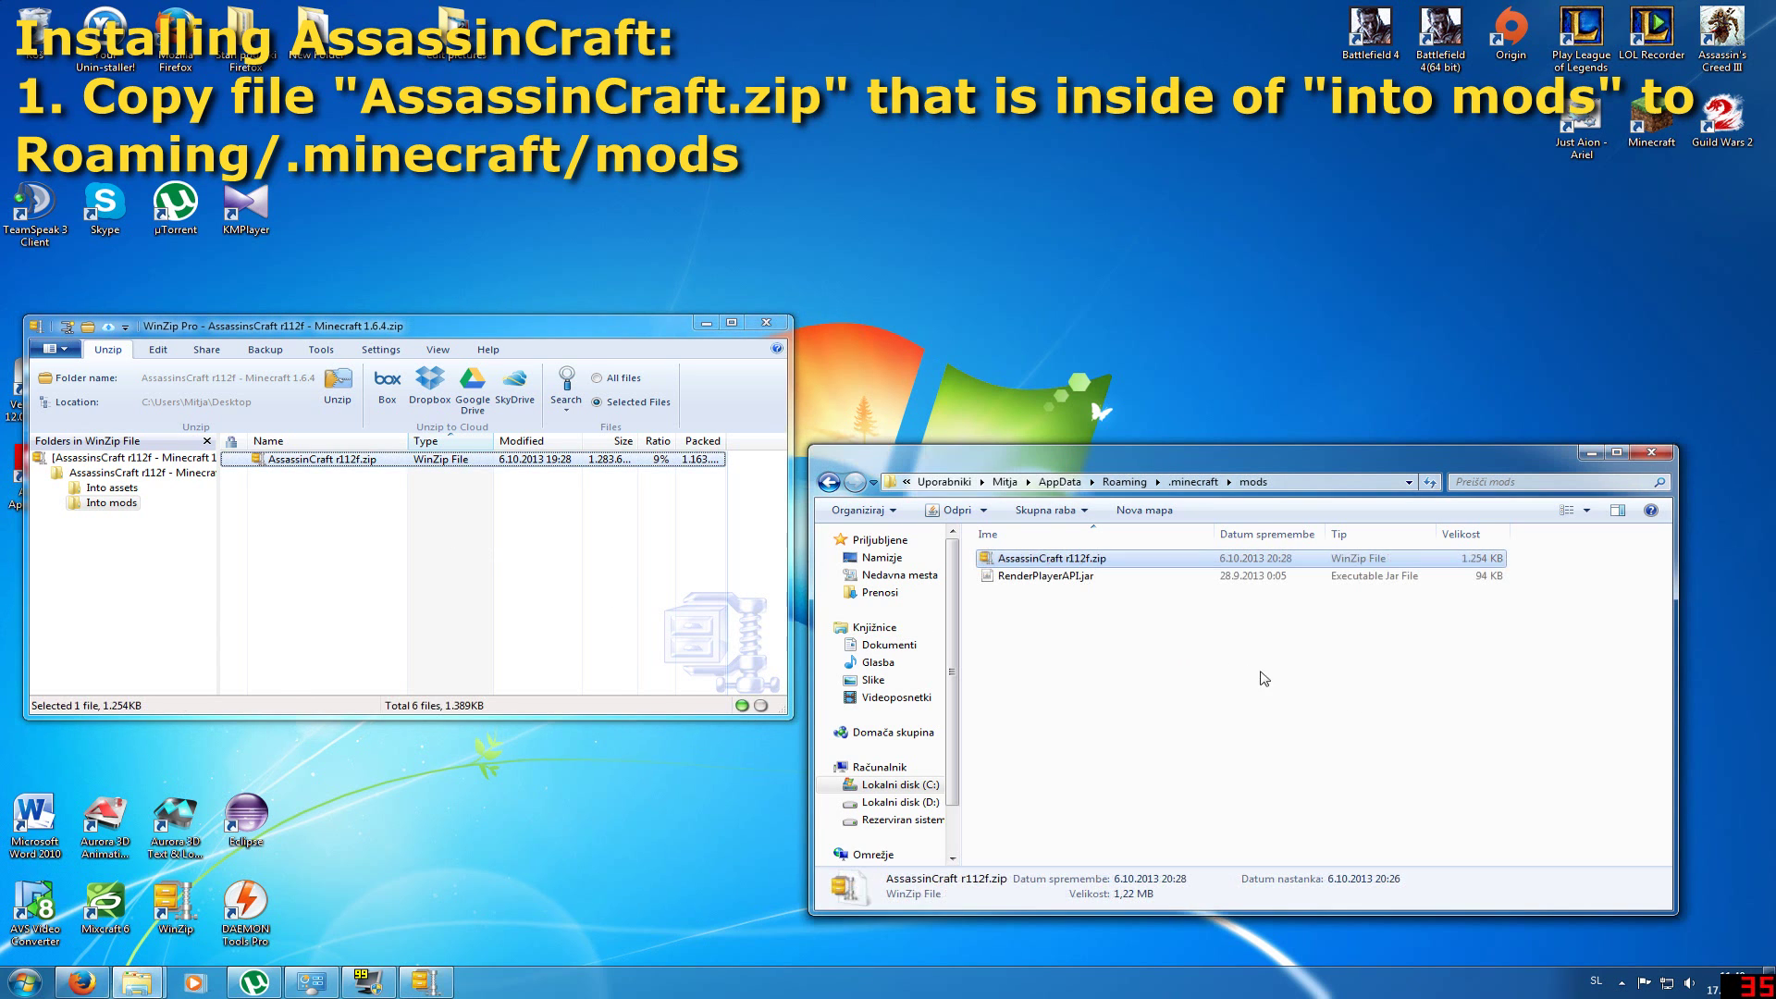
mouse_move(527, 574)
left_mouse_down()
mouse_move(317, 457)
mouse_move(323, 471)
left_mouse_up()
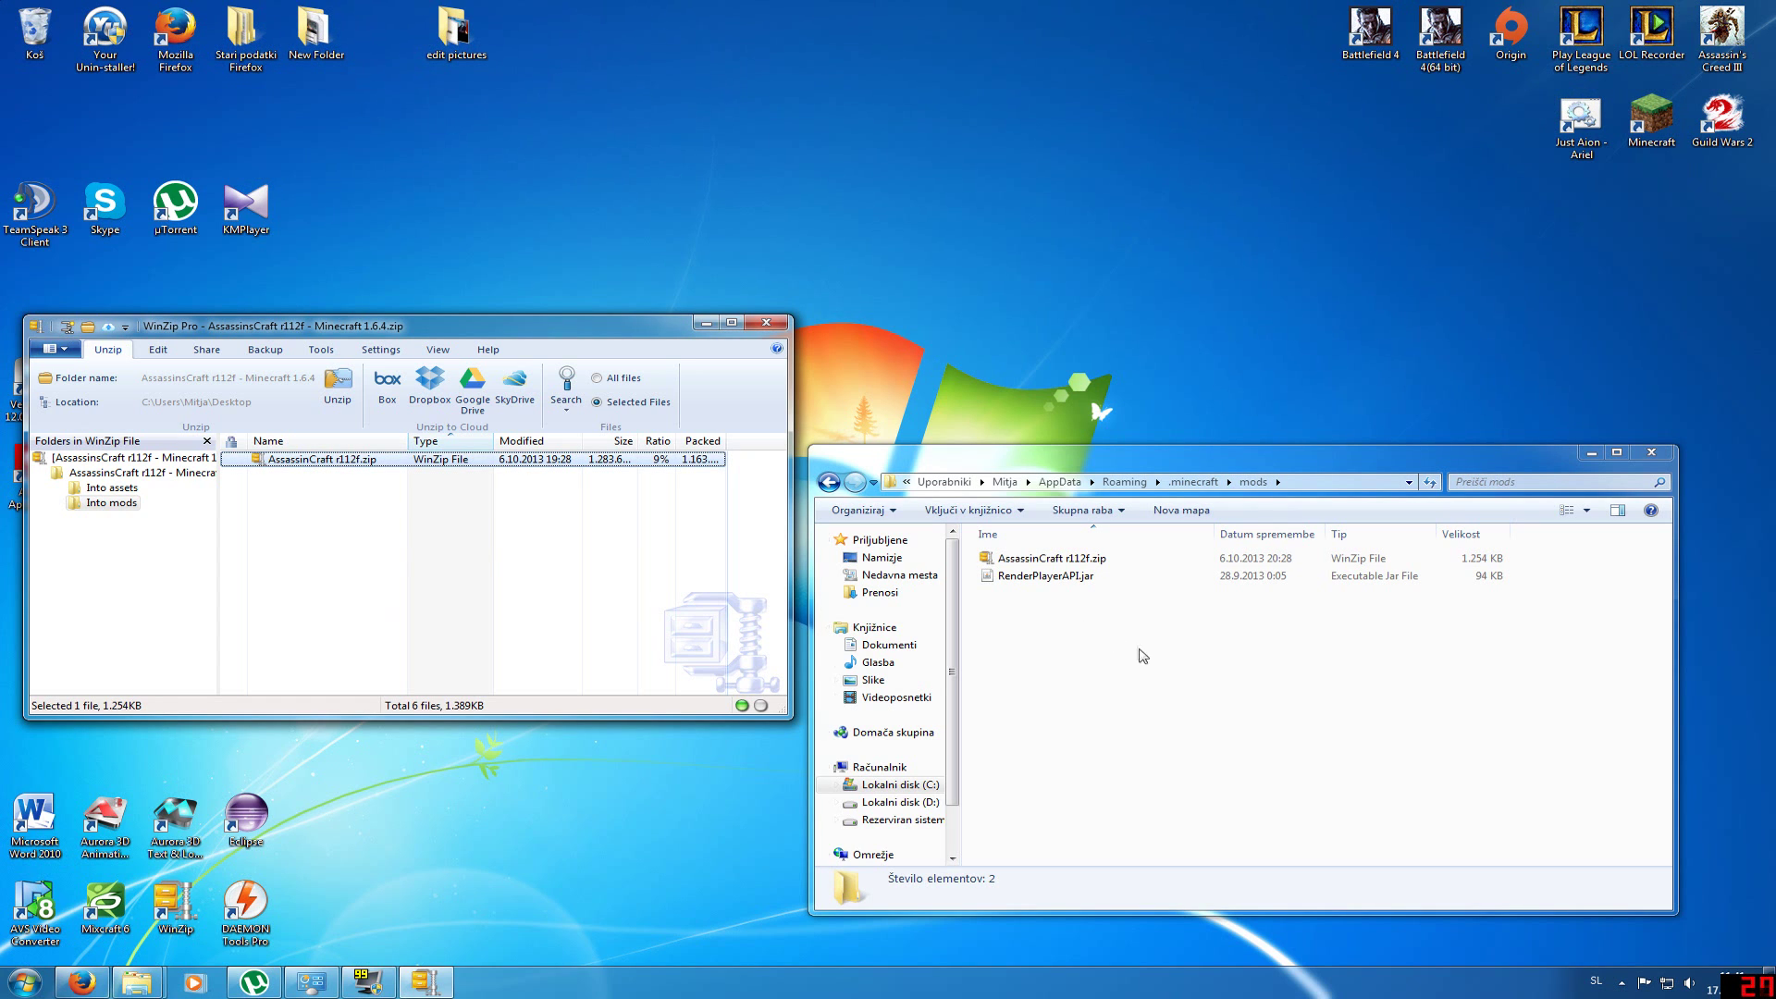
Step: Drag the Into assets sound folder into .minecraft\assets, merge accraft, and close the windows
double_click(108, 491)
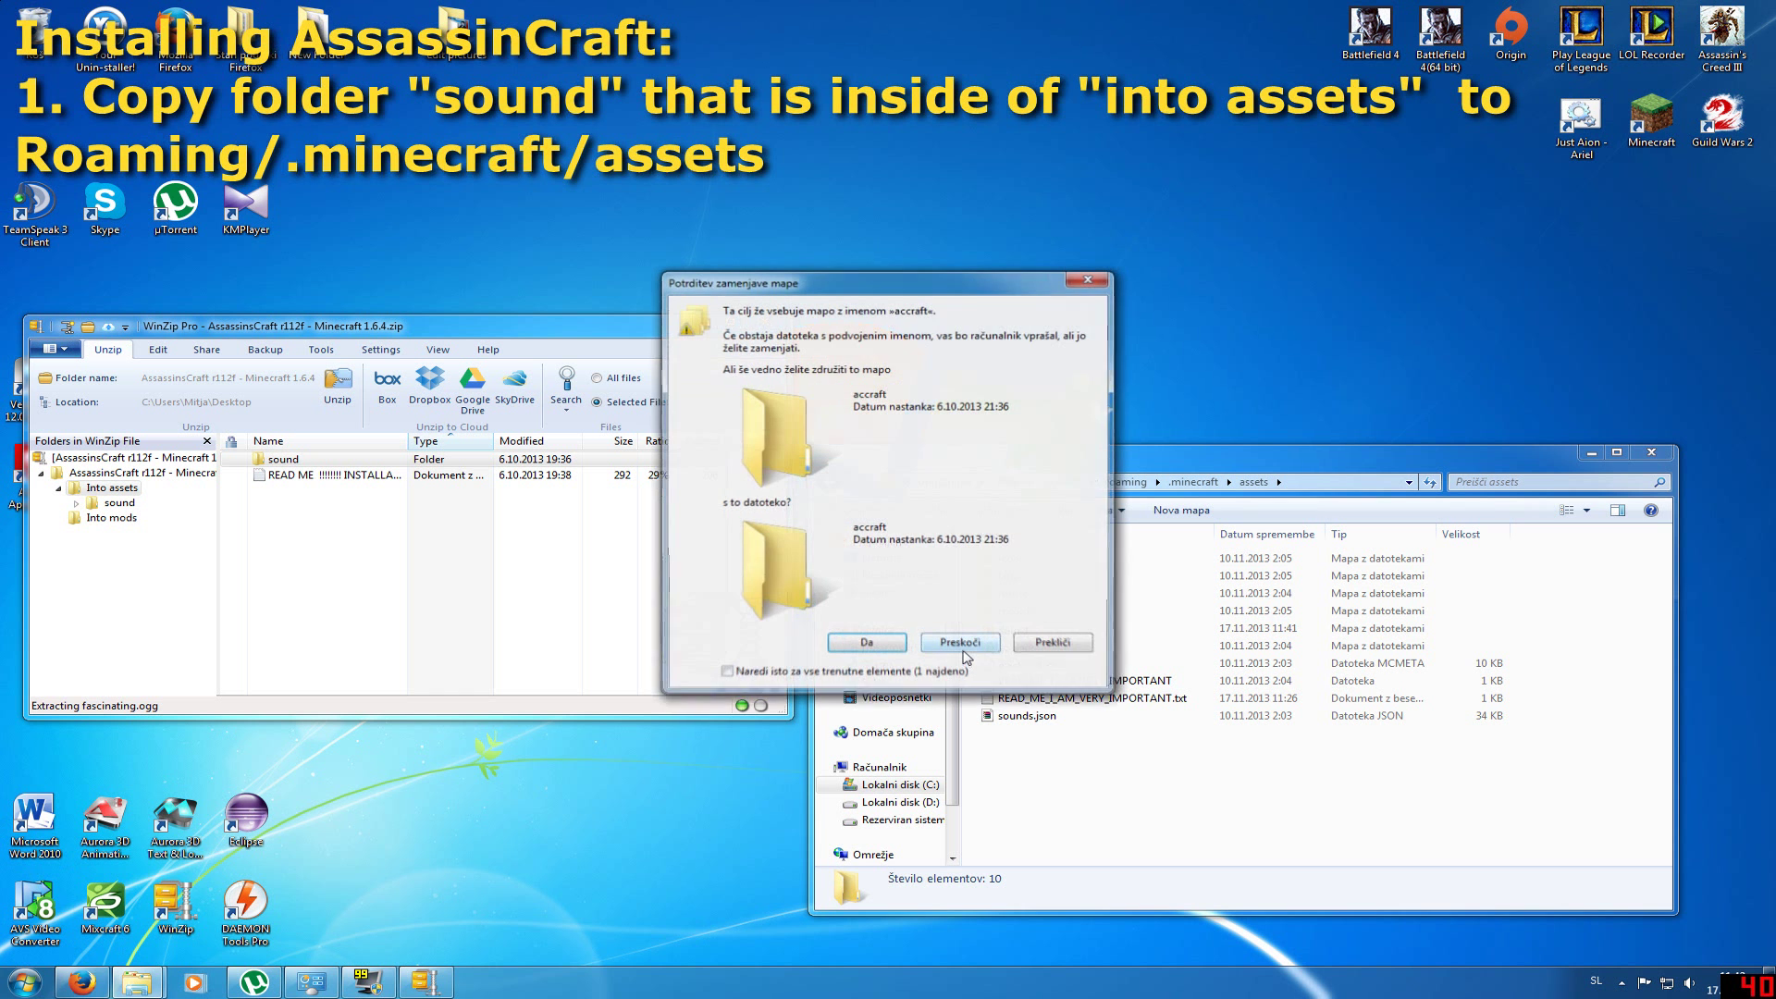
left_click(853, 650)
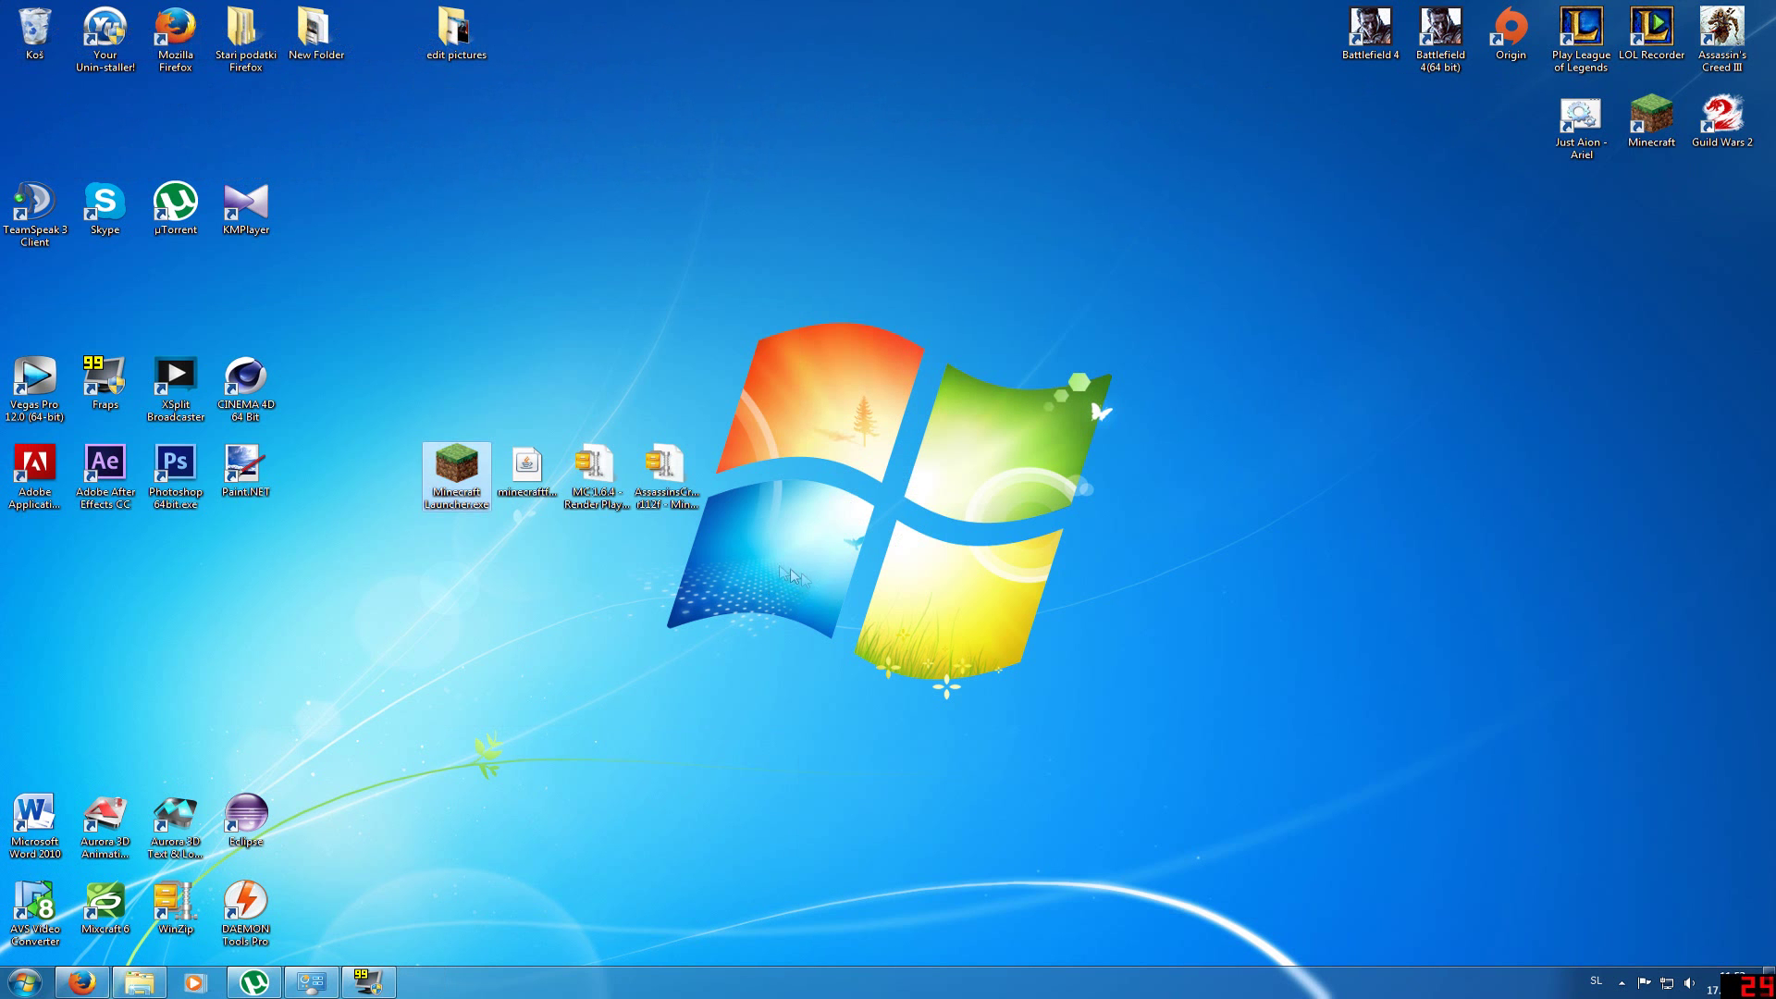
mouse_move(808, 575)
left_mouse_down()
mouse_move(573, 444)
mouse_move(477, 422)
mouse_move(454, 467)
left_mouse_up()
Step: Start the TeamExtreme launcher, log in, and play the Forge profile to load Minecraft 1.6.4-Forge9.11.1.917
double_click(454, 467)
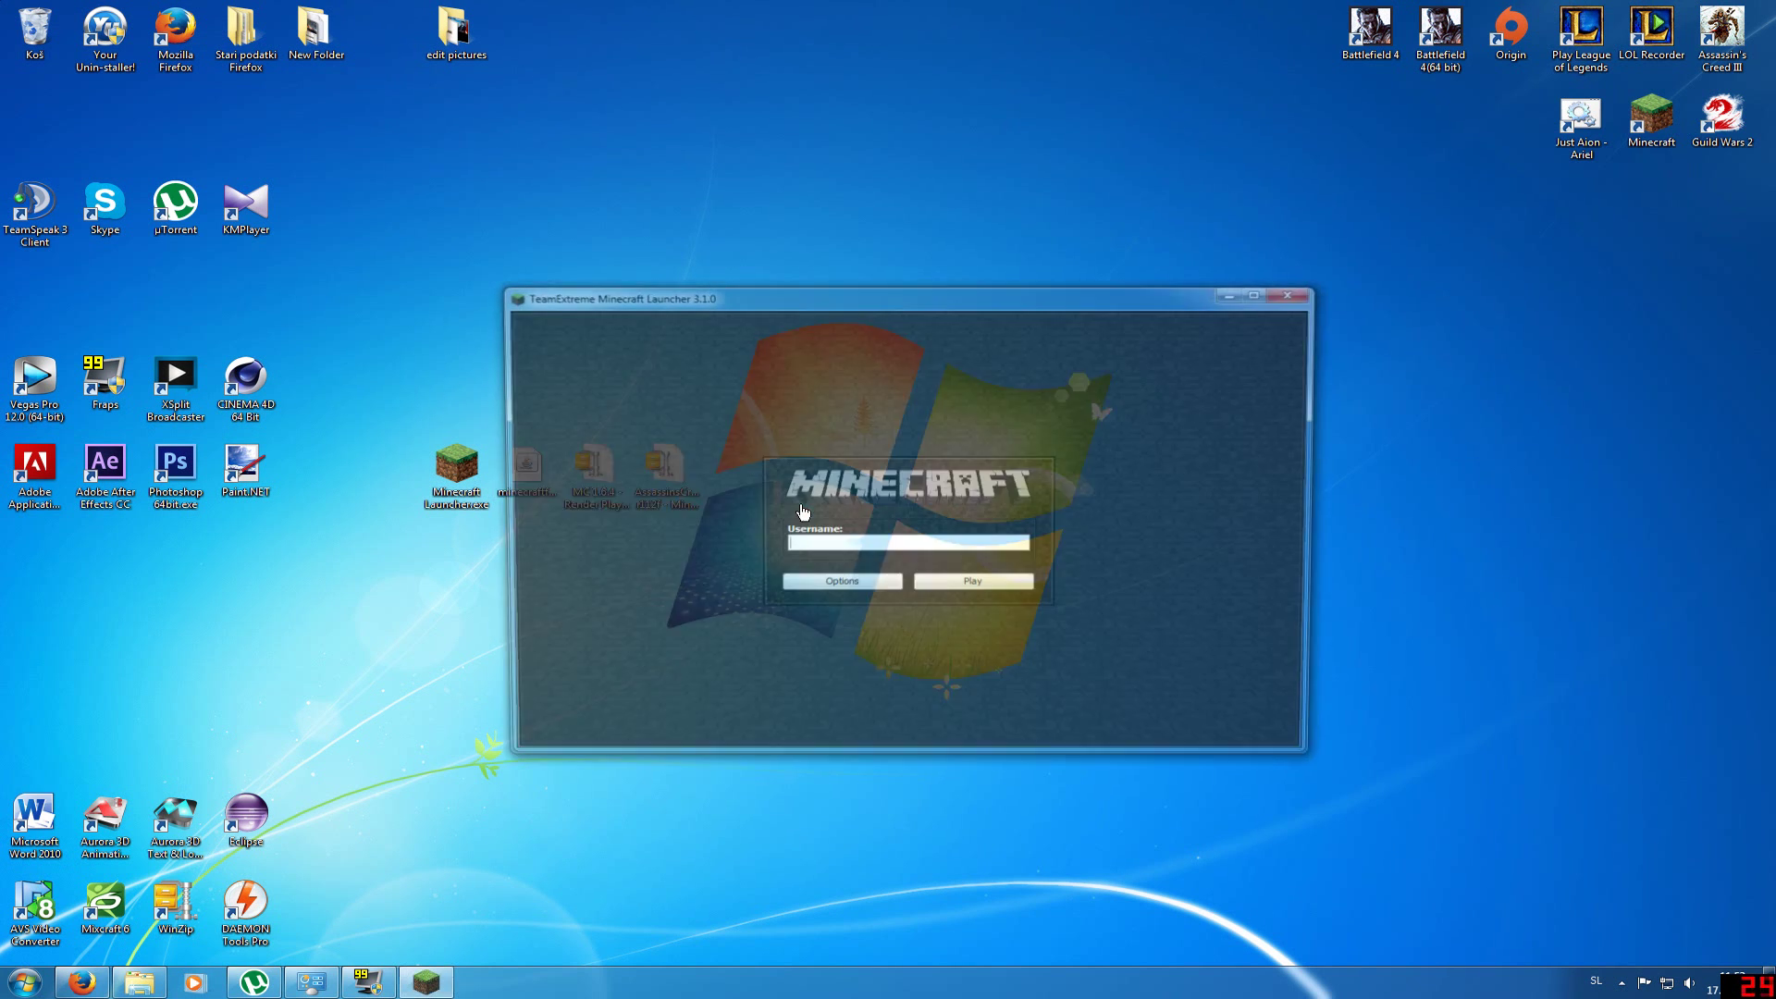
left_click(966, 584)
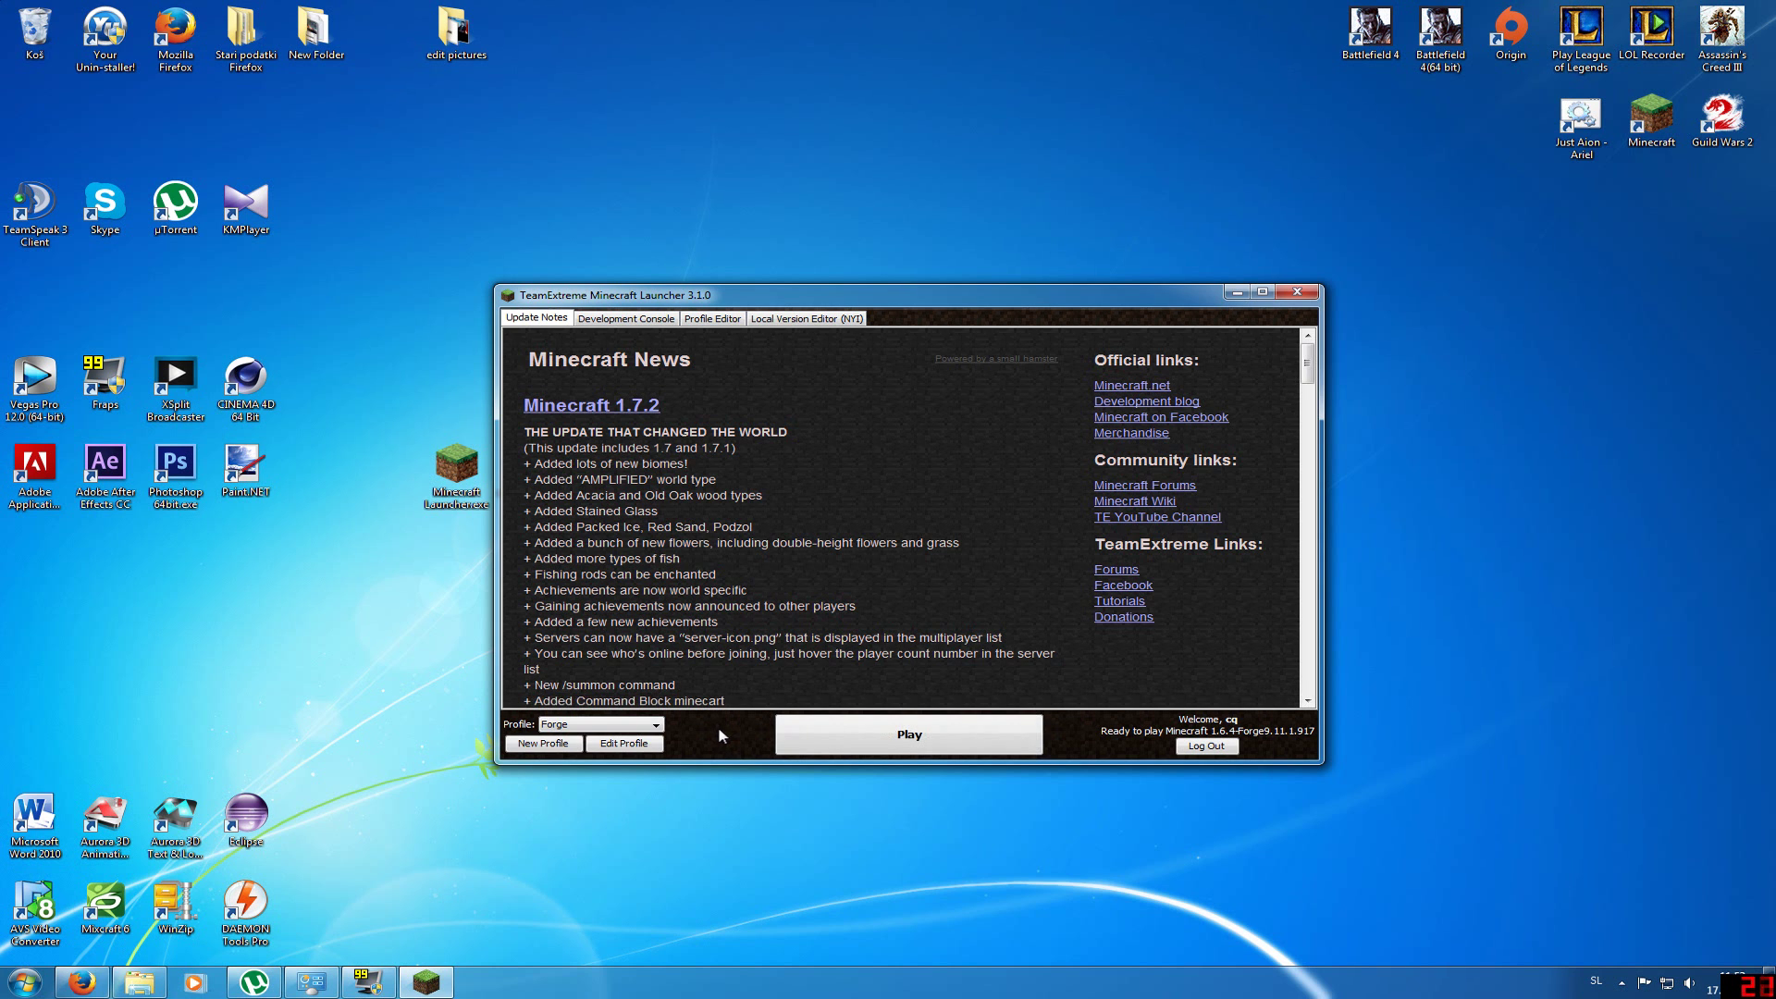
left_click(835, 730)
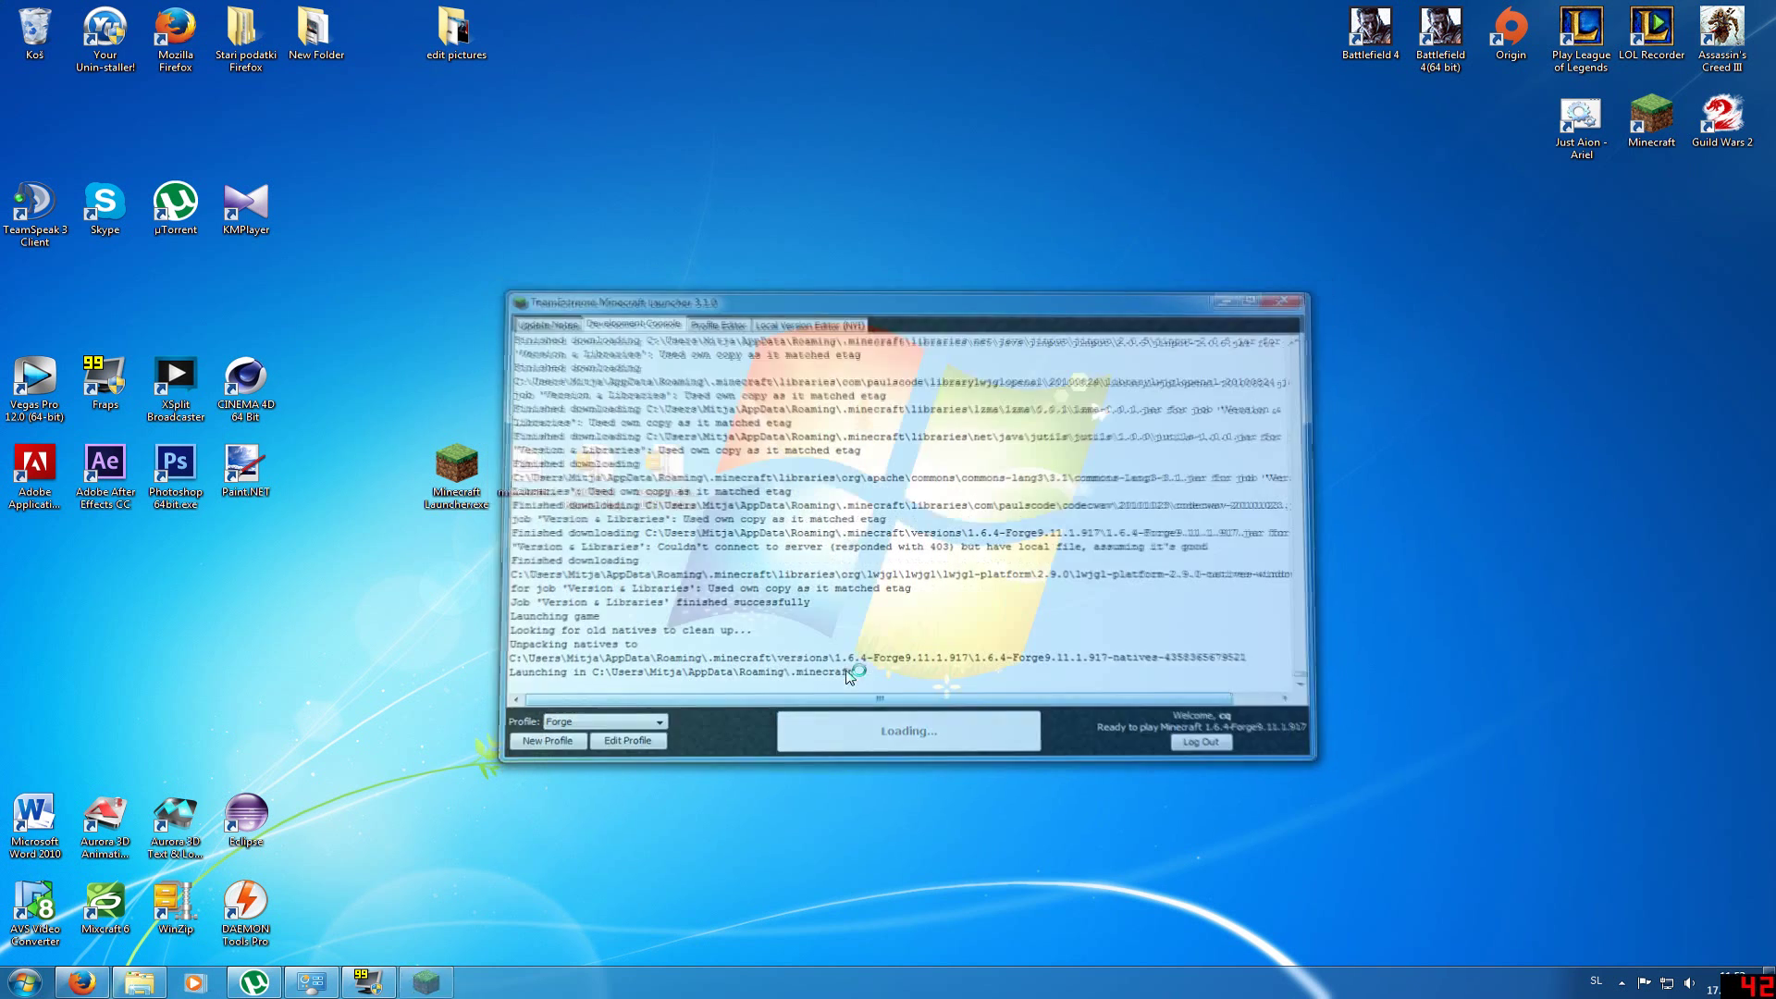